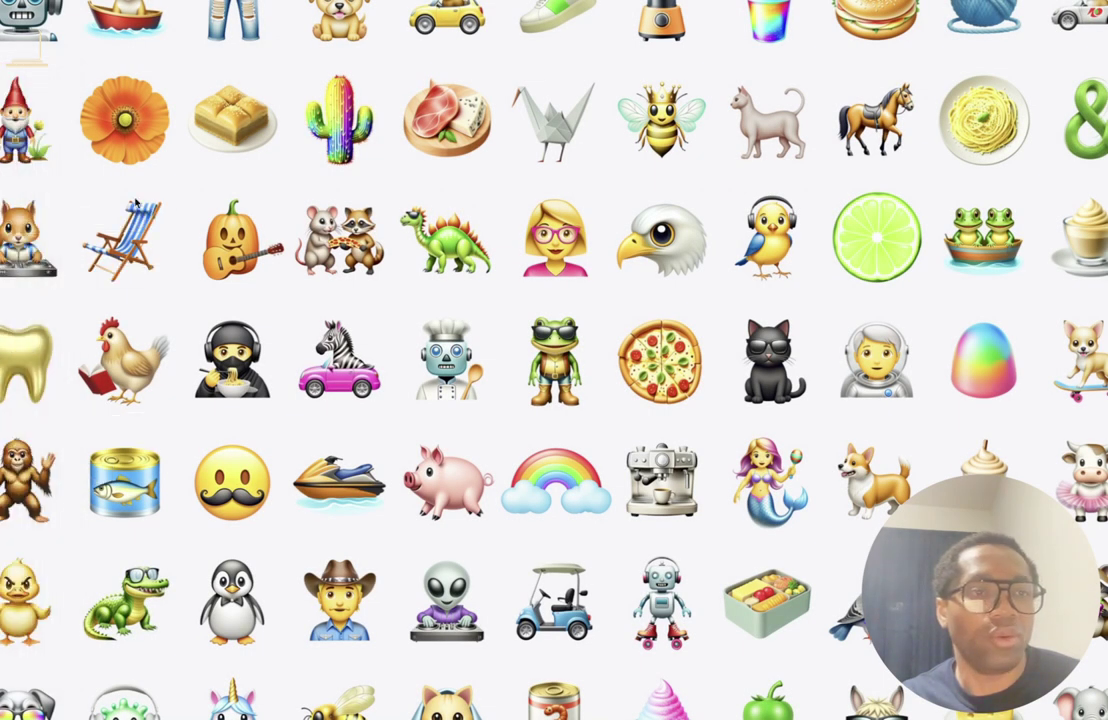
Open System Settings from the Dock and go to the Apple ID's iCloud settings
mouse_move(15, 147)
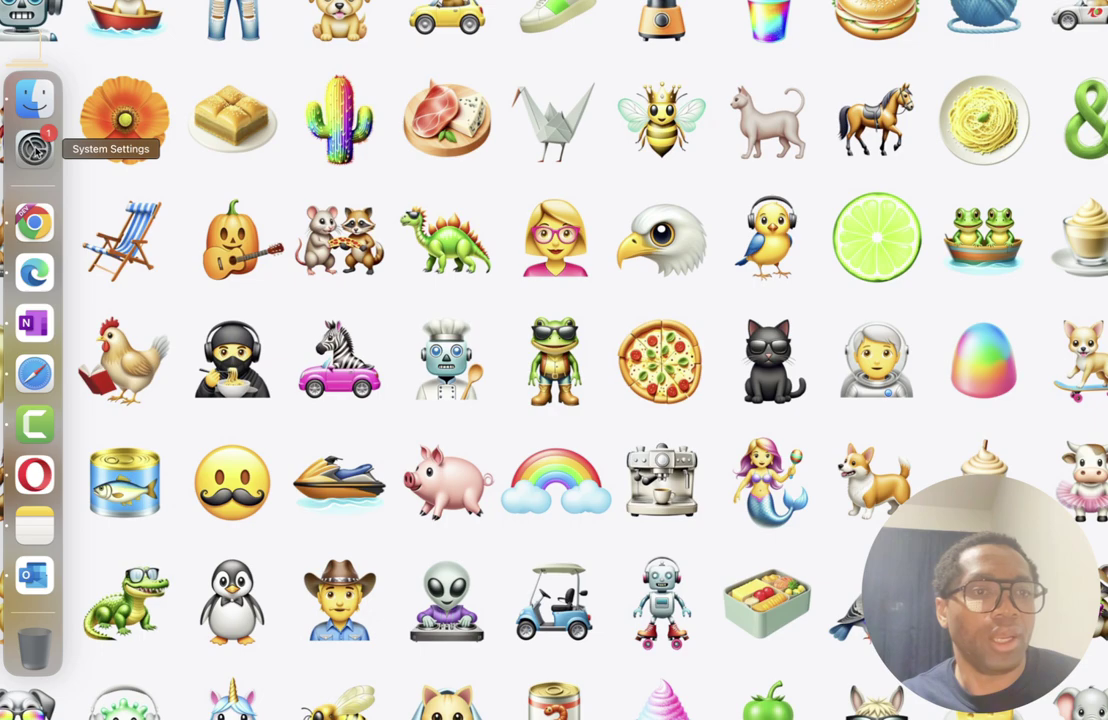
left_click(33, 147)
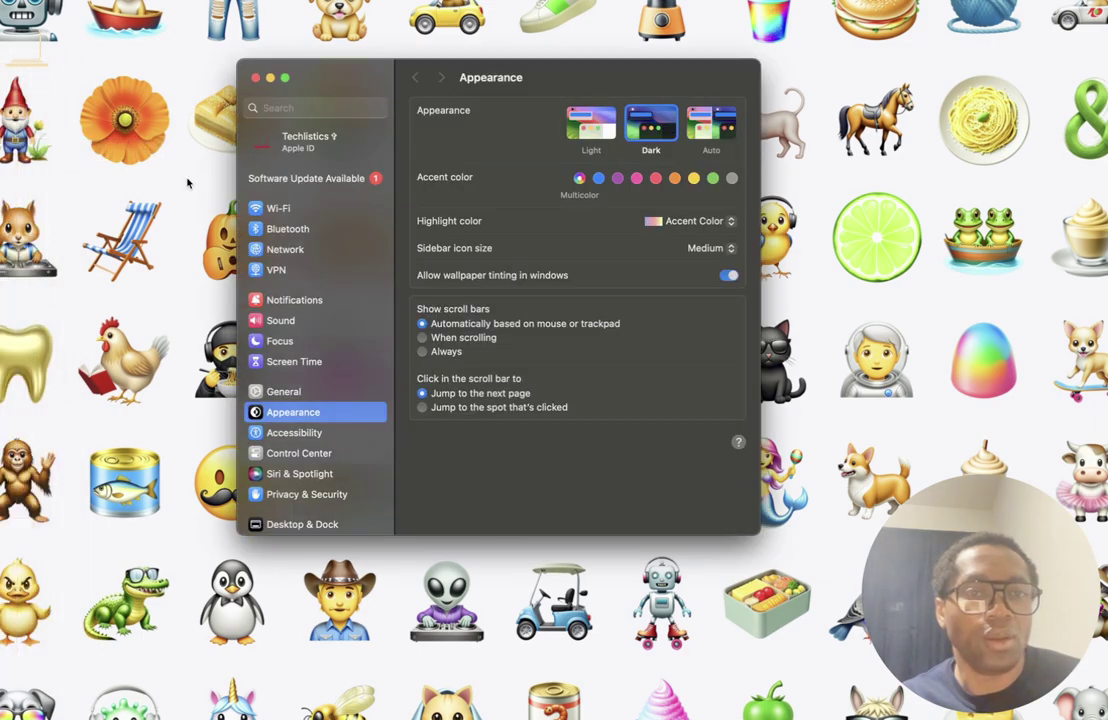
left_click(333, 142)
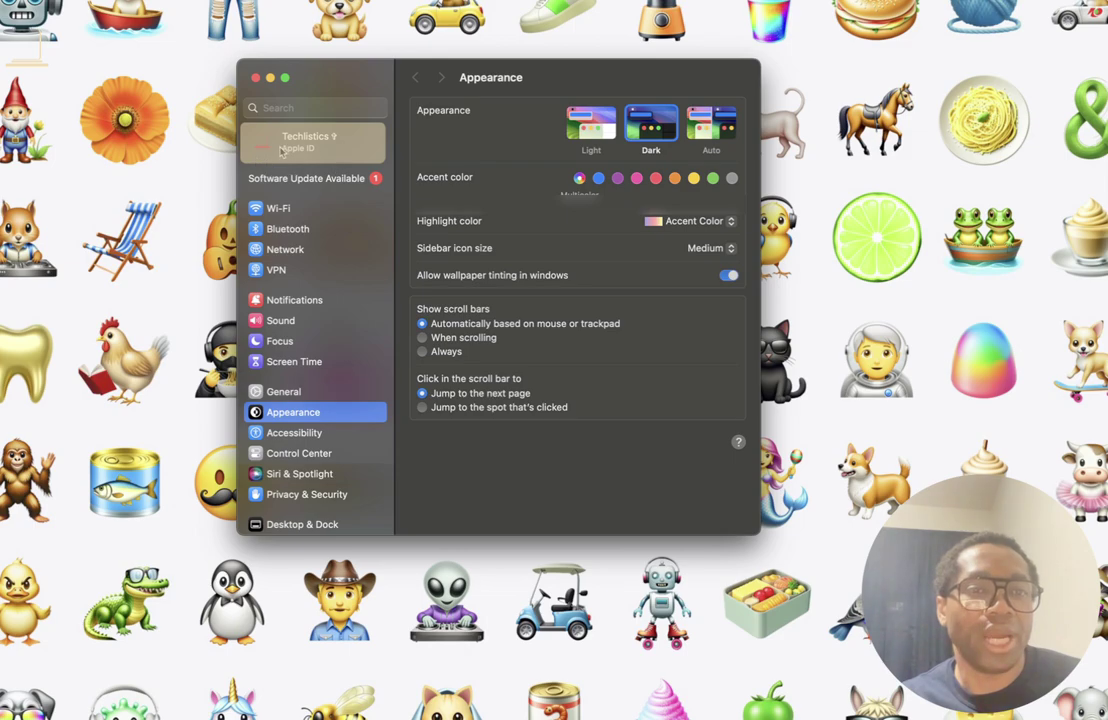
left_click(311, 147)
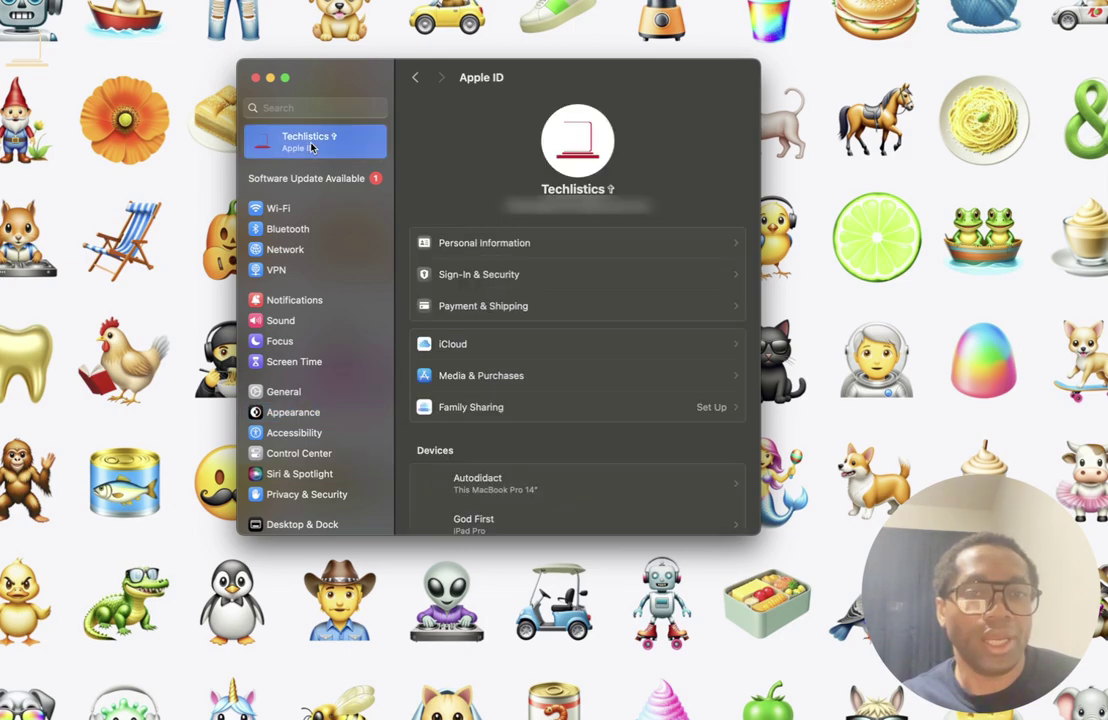
left_click(458, 345)
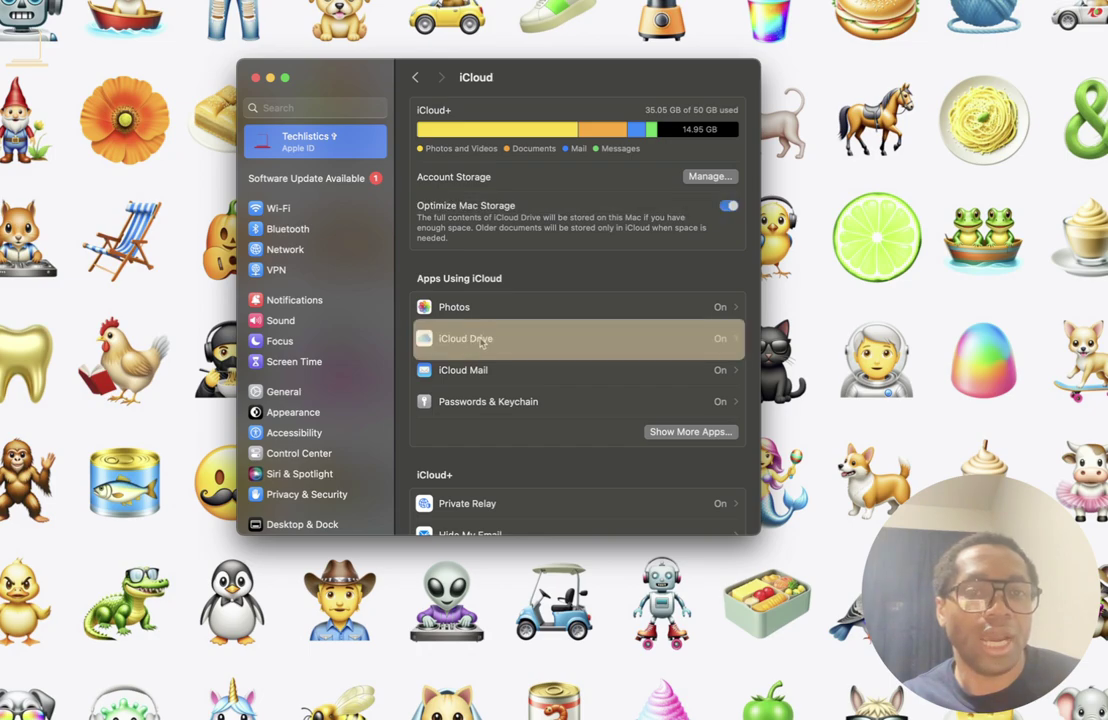
Review the list of apps syncing to iCloud Drive, then back out to the iCloud overview
left_click(476, 340)
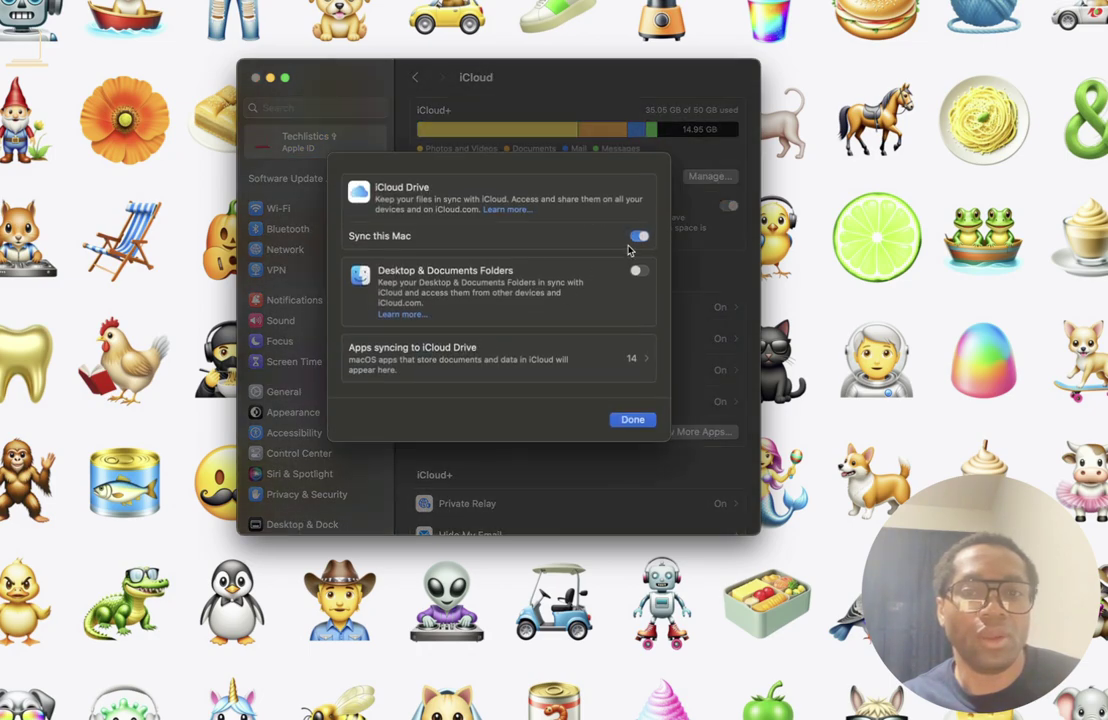
left_click(638, 360)
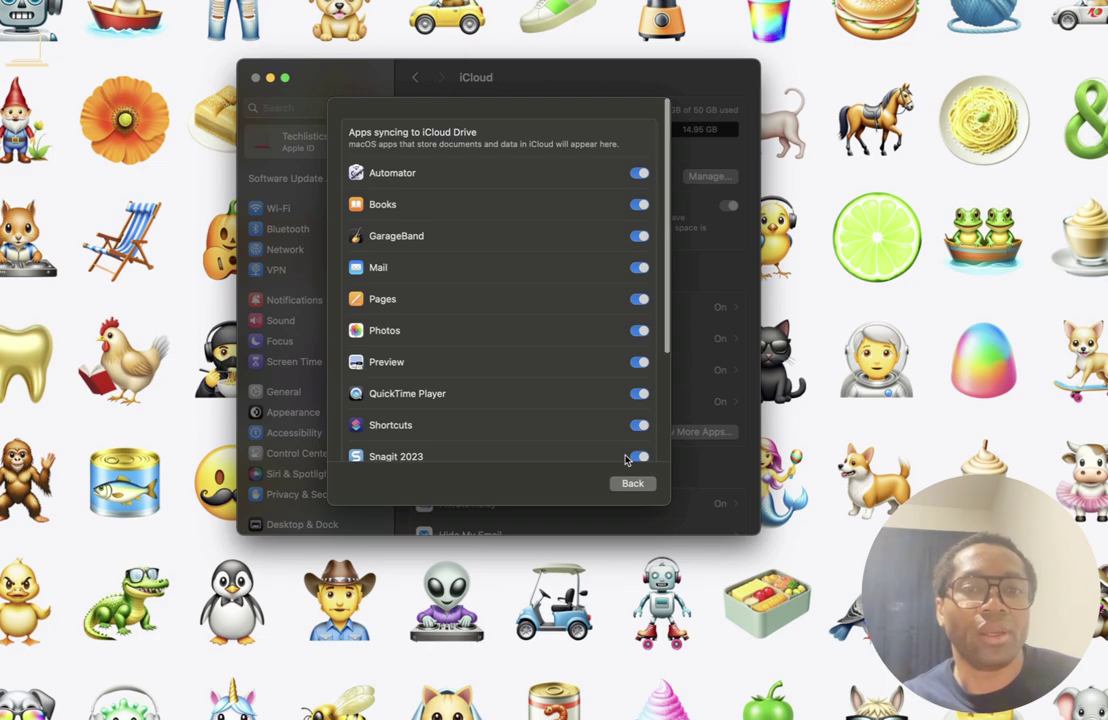
scroll(625, 459, "down", 3)
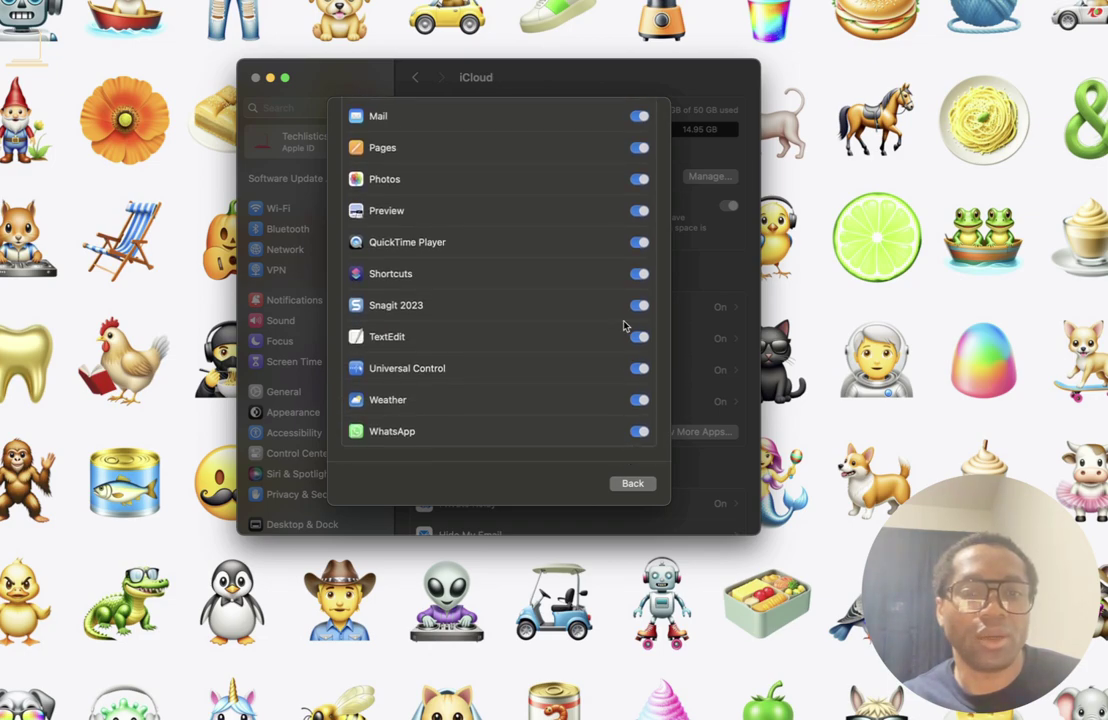
left_click(638, 484)
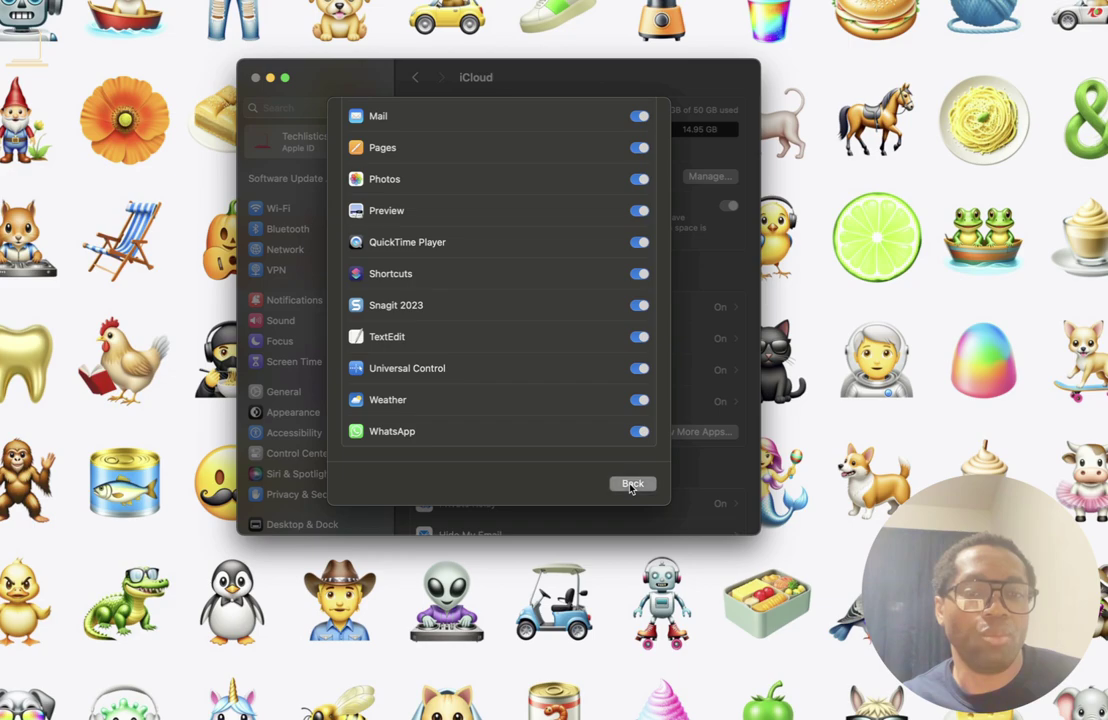
left_click(630, 485)
left_click(632, 421)
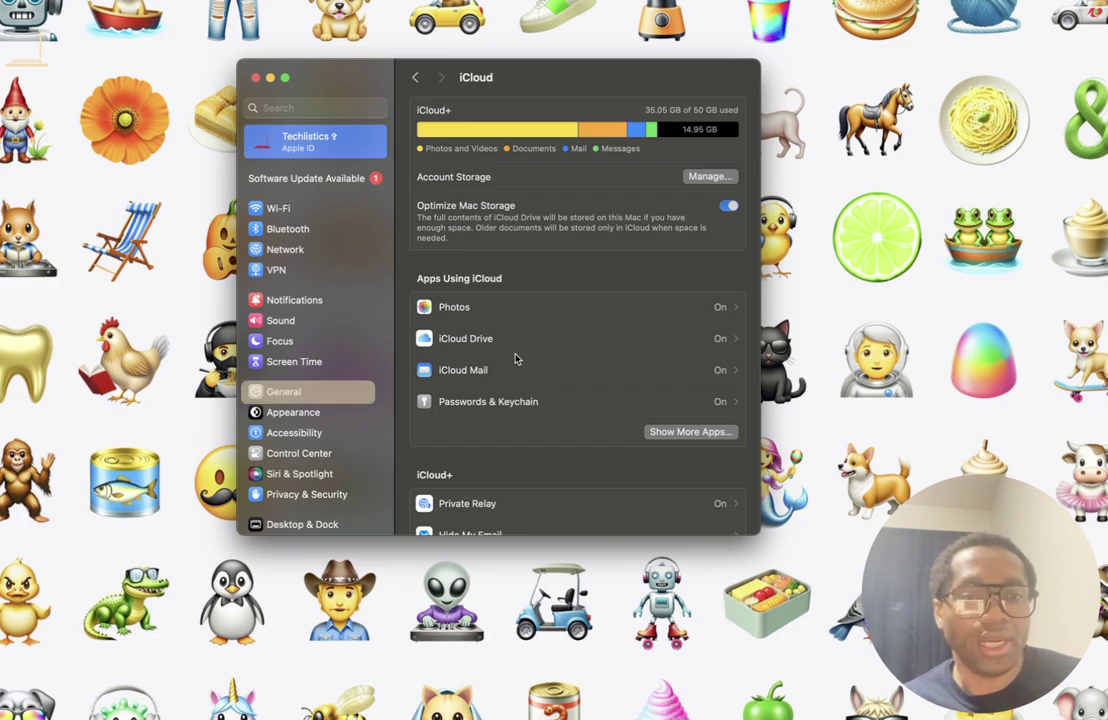
Try adding a Time Machine backup disk, dismiss the no-destinations notice, and close System Settings
left_click(299, 395)
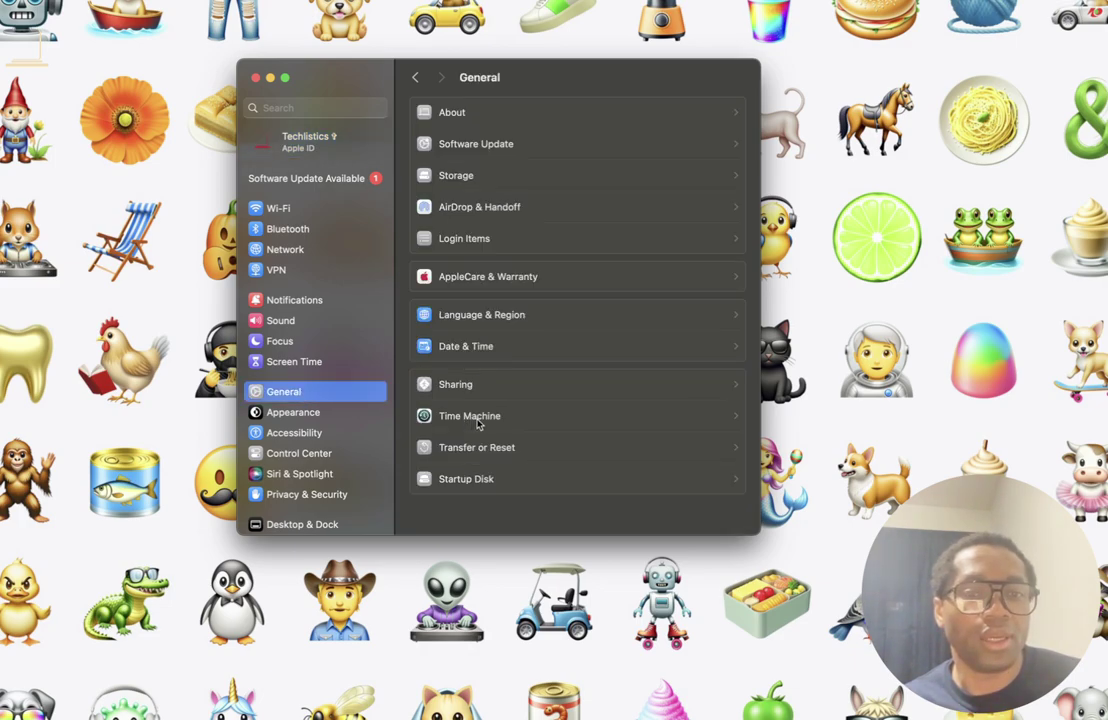
left_click(476, 418)
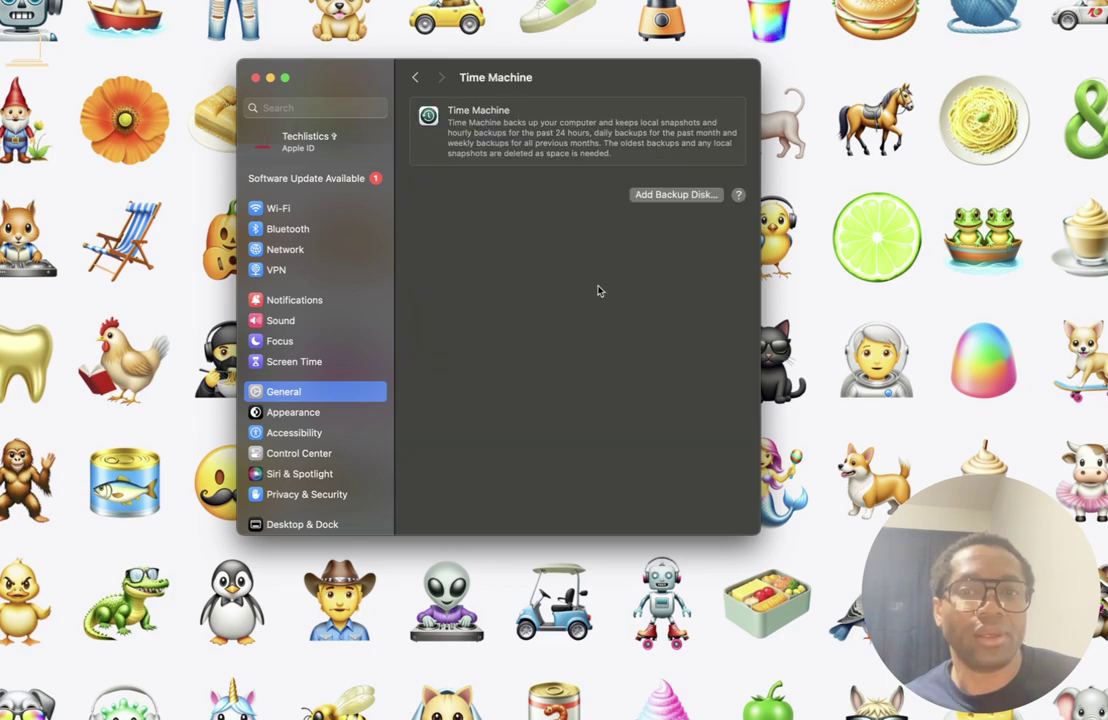
left_click(677, 196)
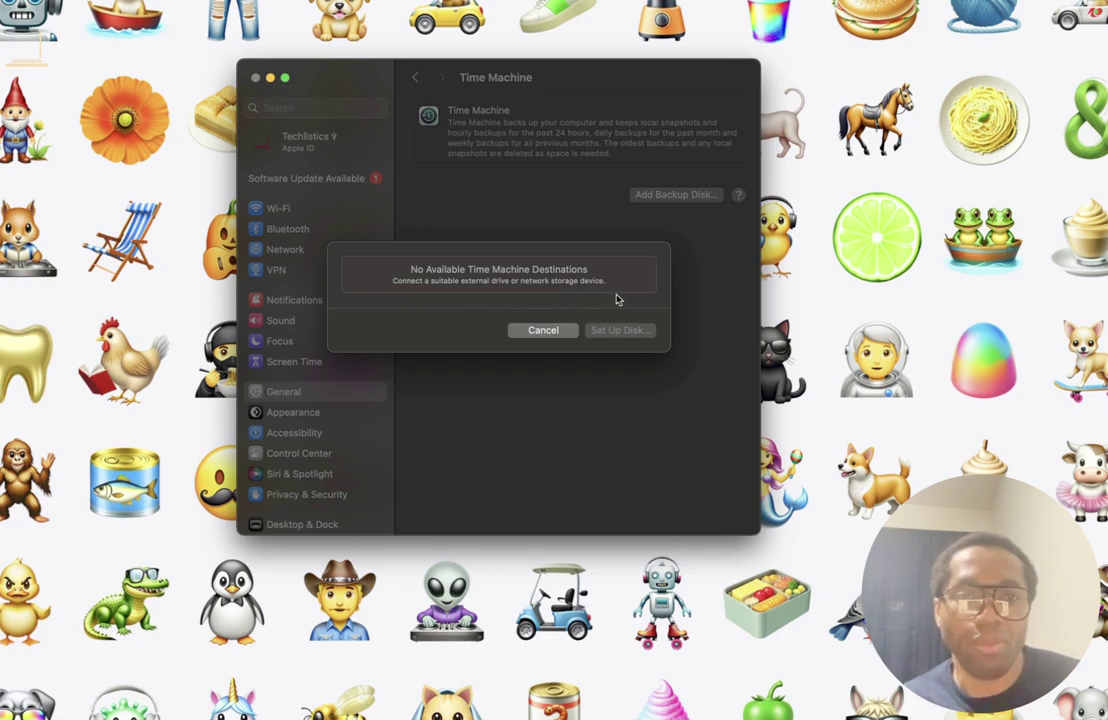
left_click(558, 331)
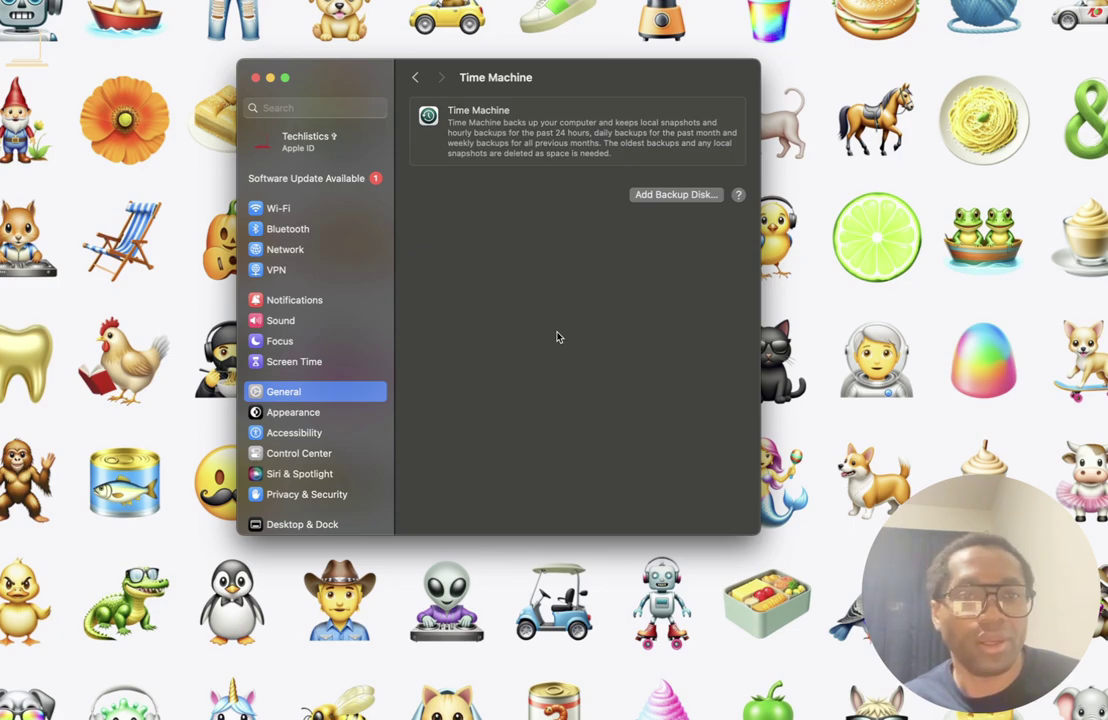
left_click(255, 78)
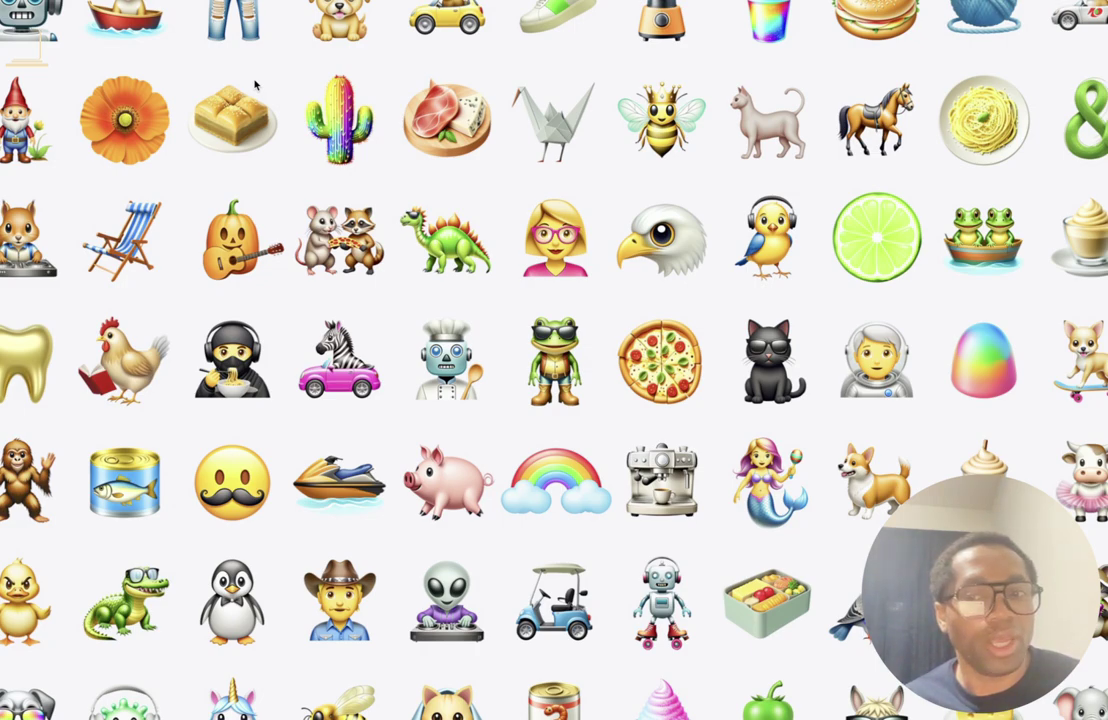
Start the macOS Sequoia 15.0 upgrade from Software Update, cancel at the password prompt, and close Settings
mouse_move(18, 15)
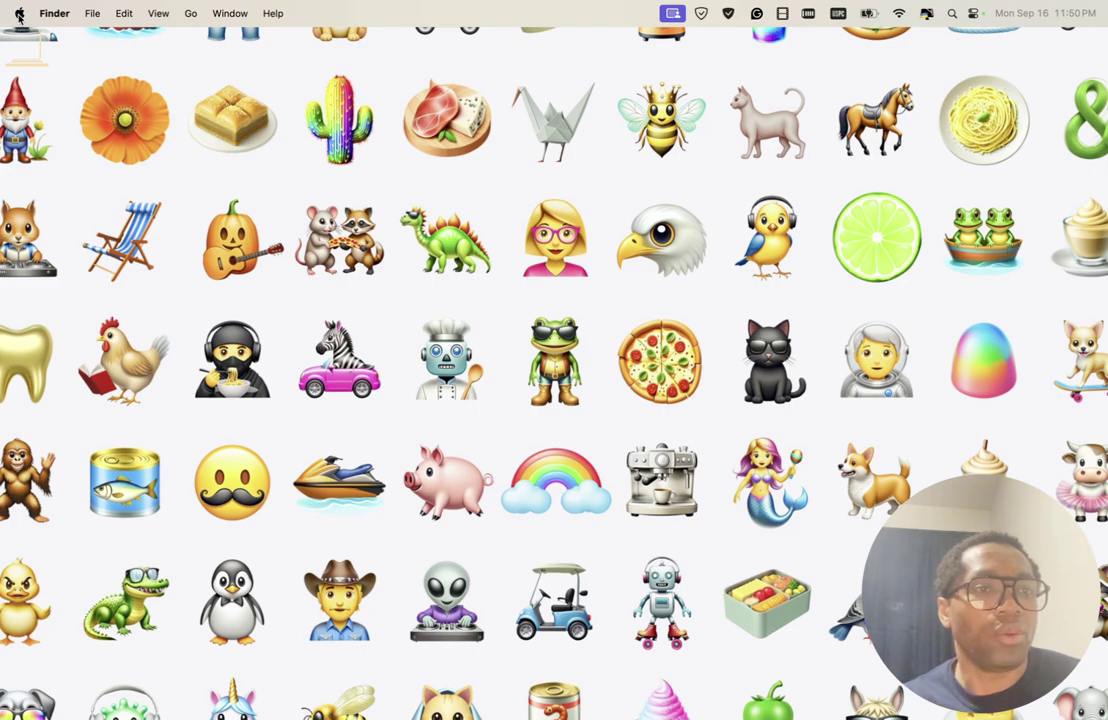
left_click(18, 15)
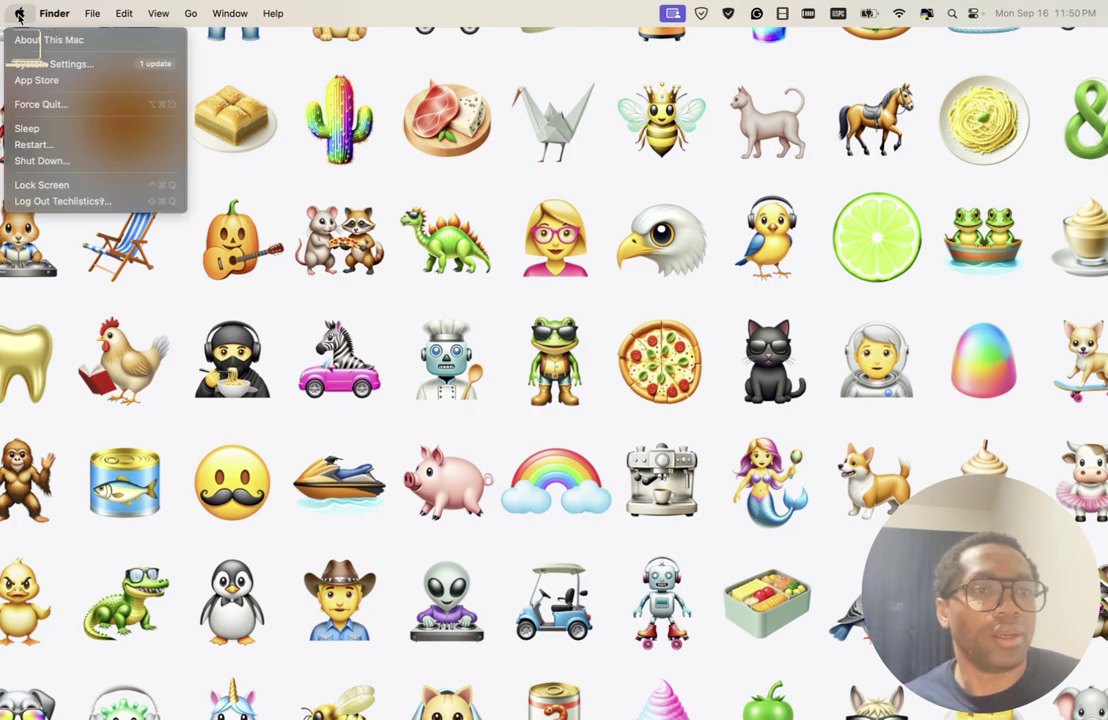
left_click(150, 66)
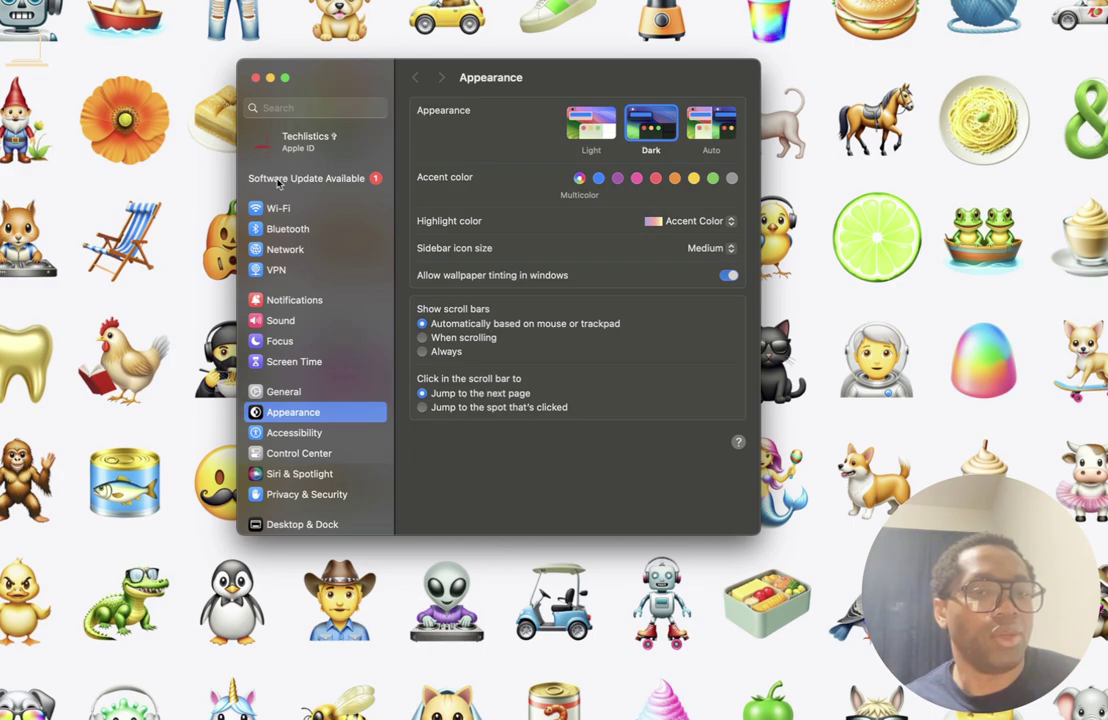
left_click(339, 185)
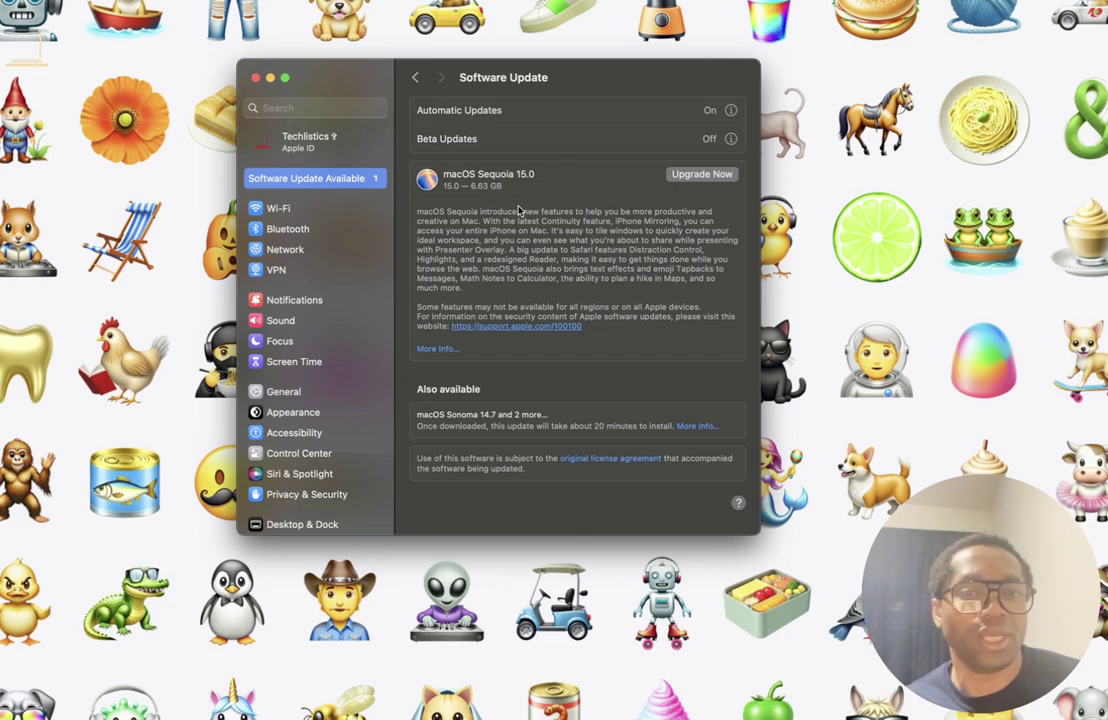
left_click(702, 175)
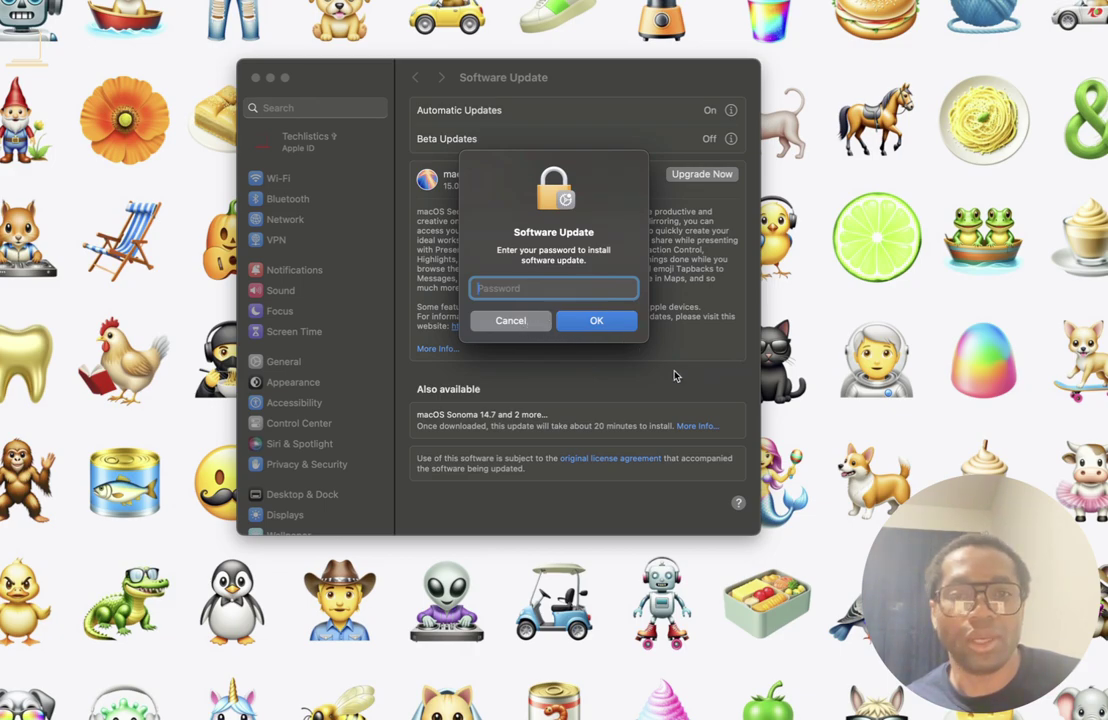
left_click(511, 321)
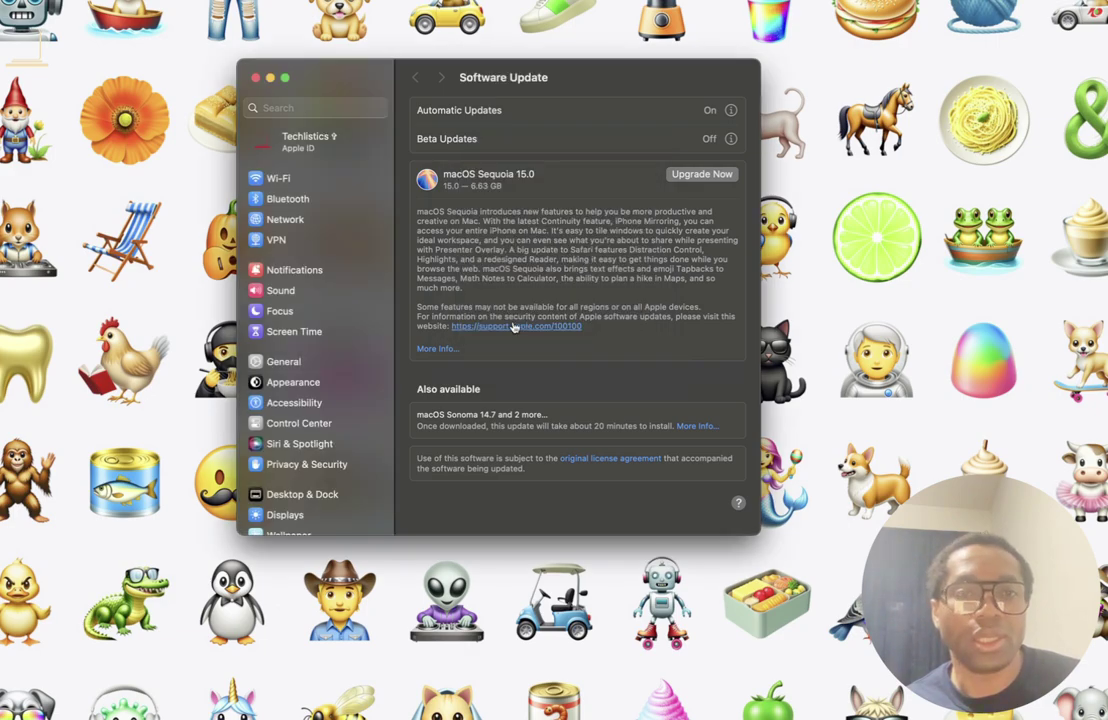
left_click(256, 79)
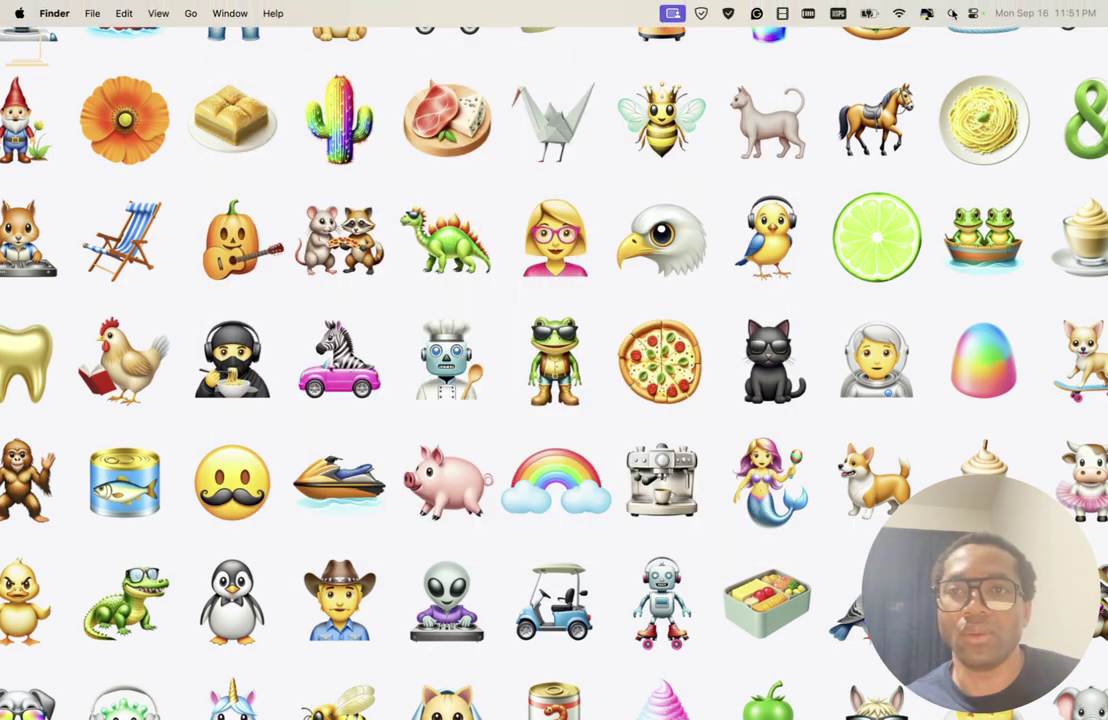
Launch the App Store via Spotlight and search for 'macos sequoia'
key("super+space")
type("app")
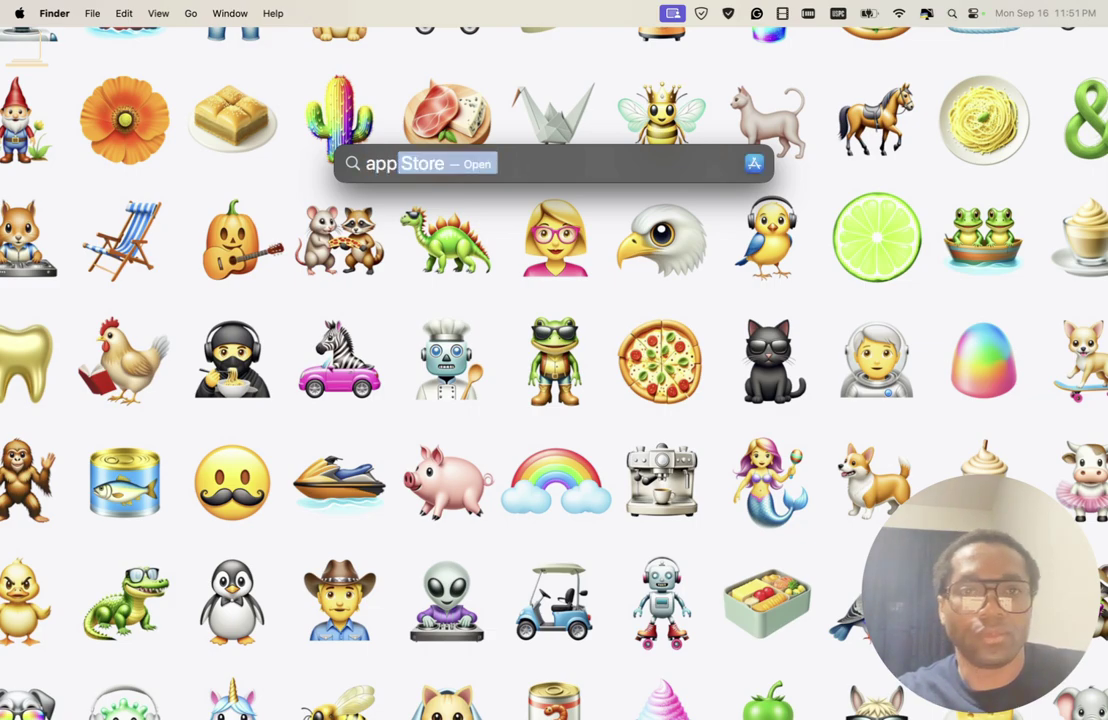
key("Return")
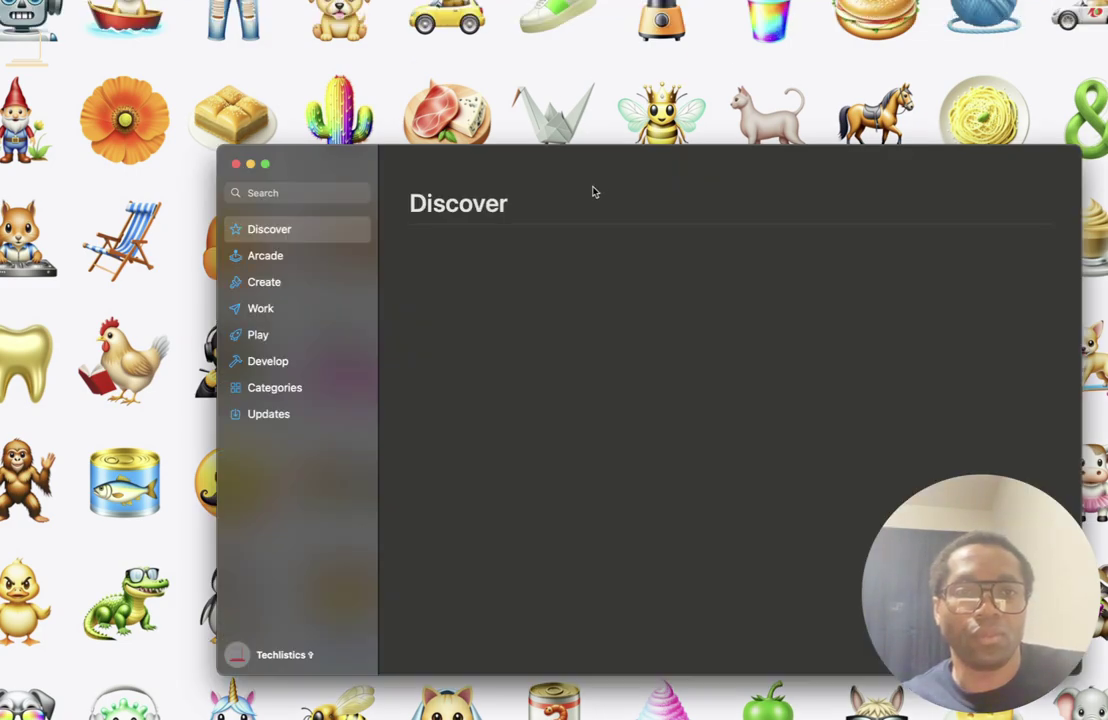
left_click_drag(554, 166, 448, 136)
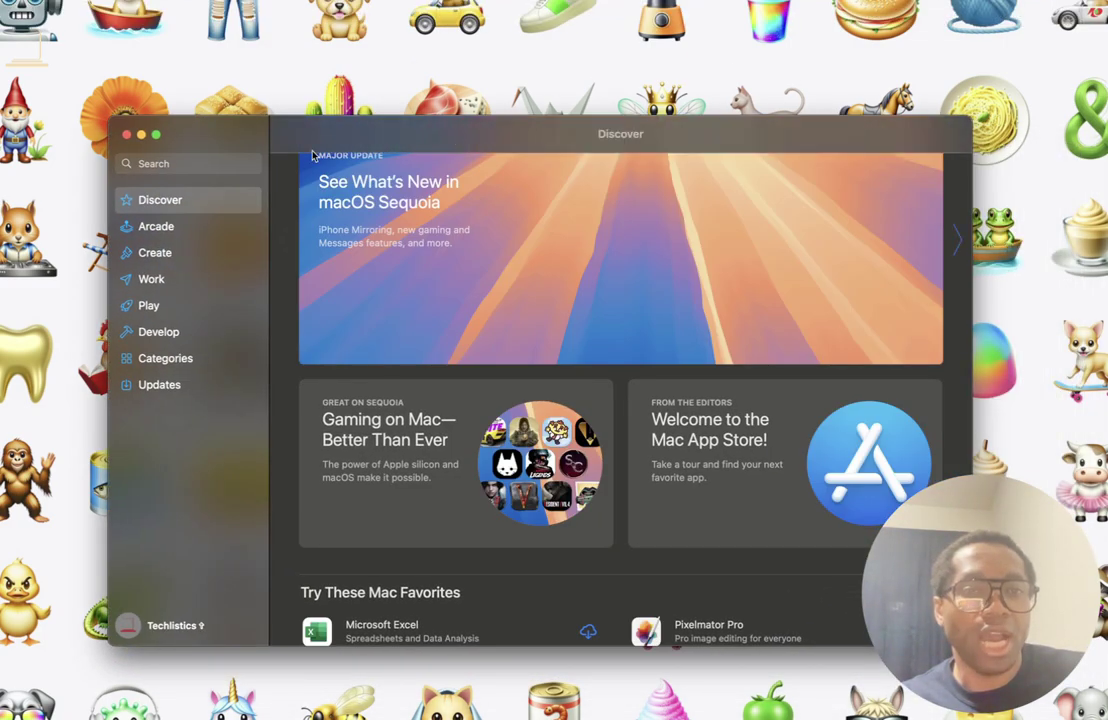
left_click(169, 164)
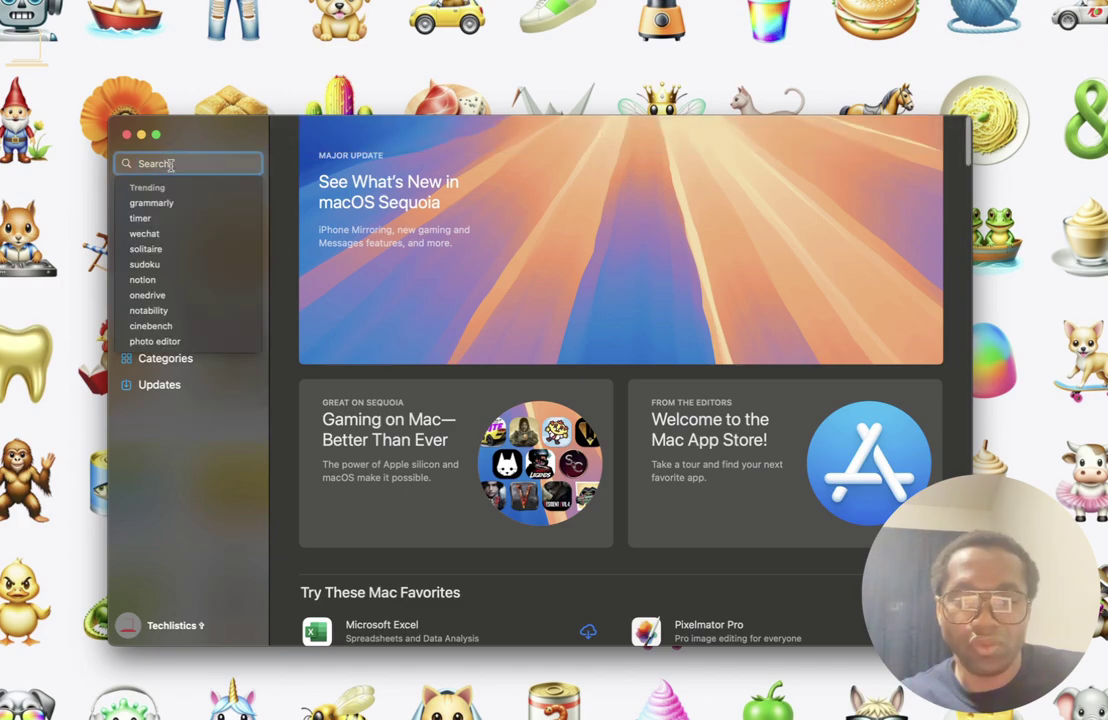
type("mac")
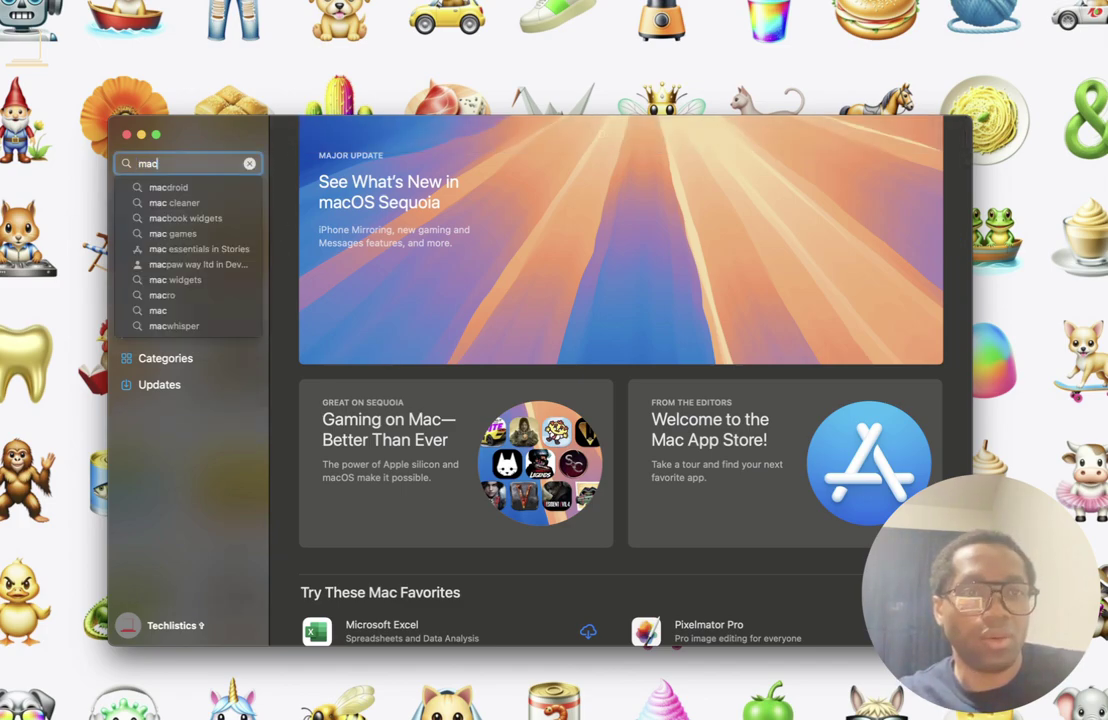
type("os")
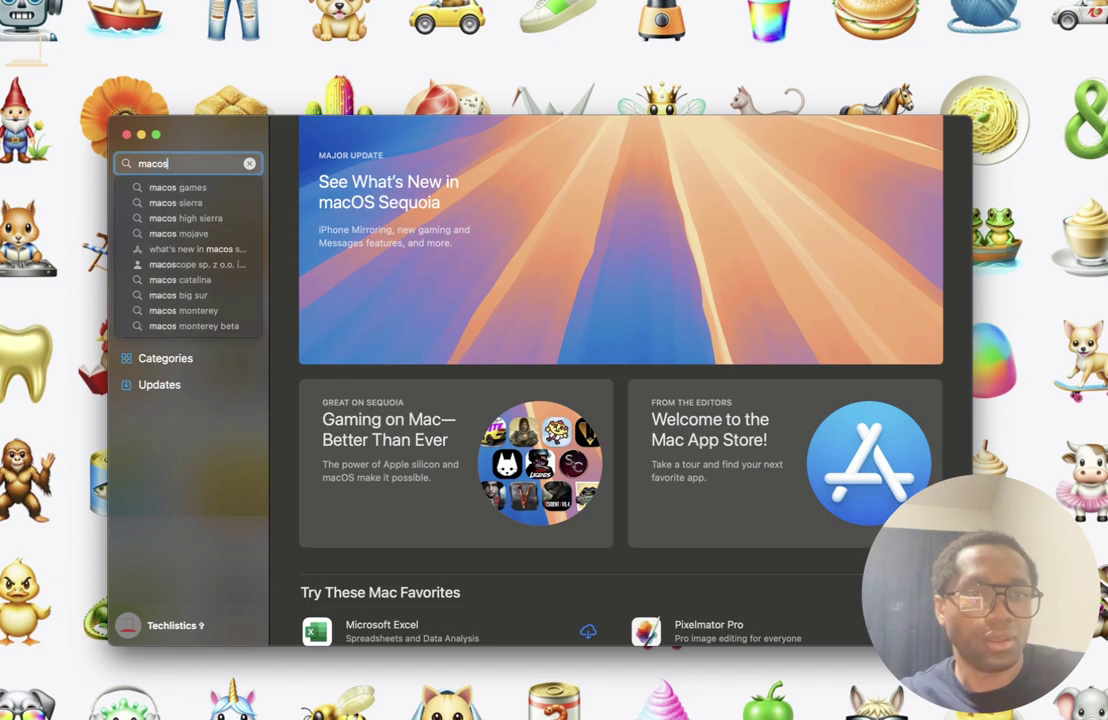
type(" sequio")
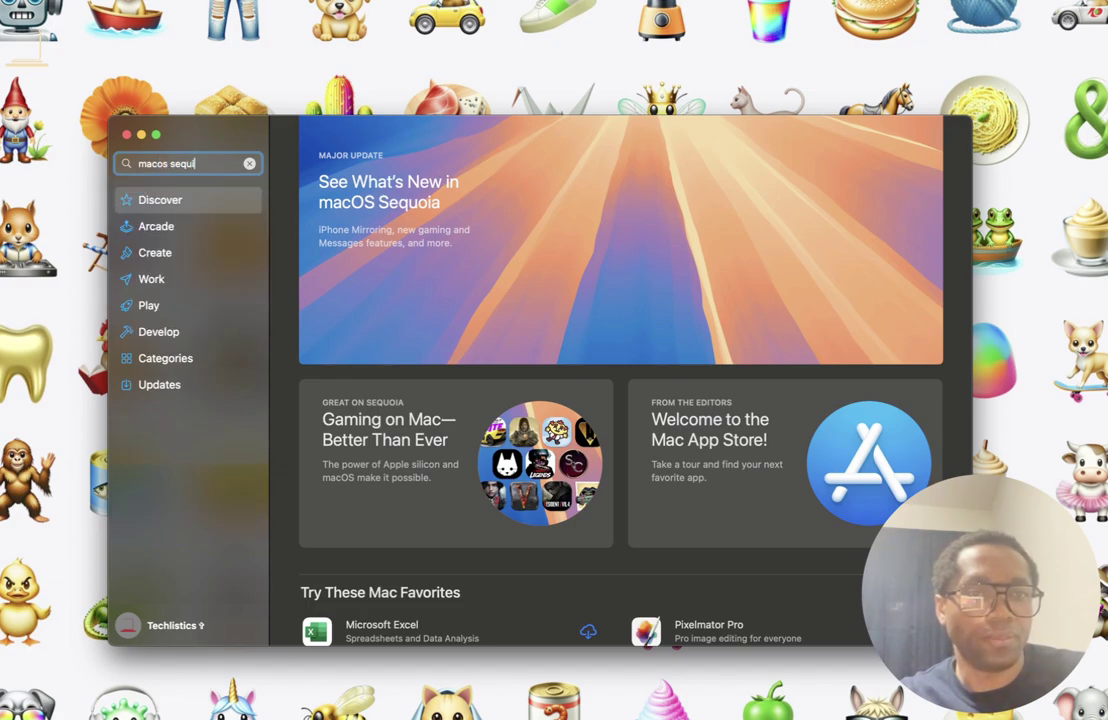
key("BackSpace")
key("BackSpace")
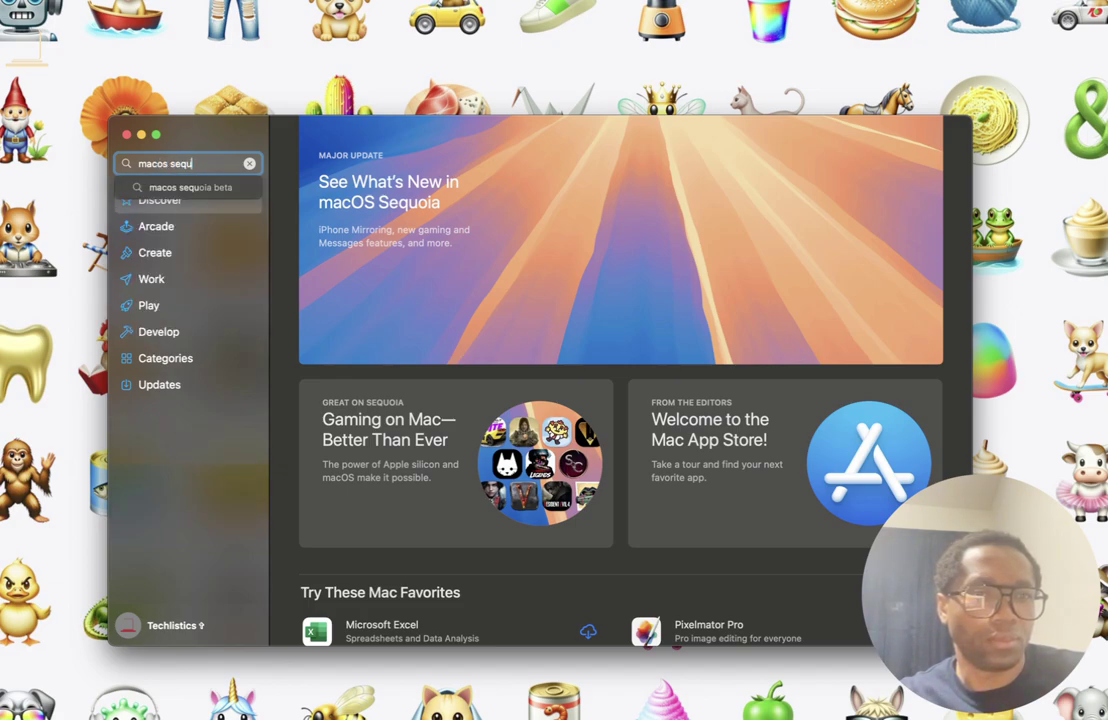
type("oia")
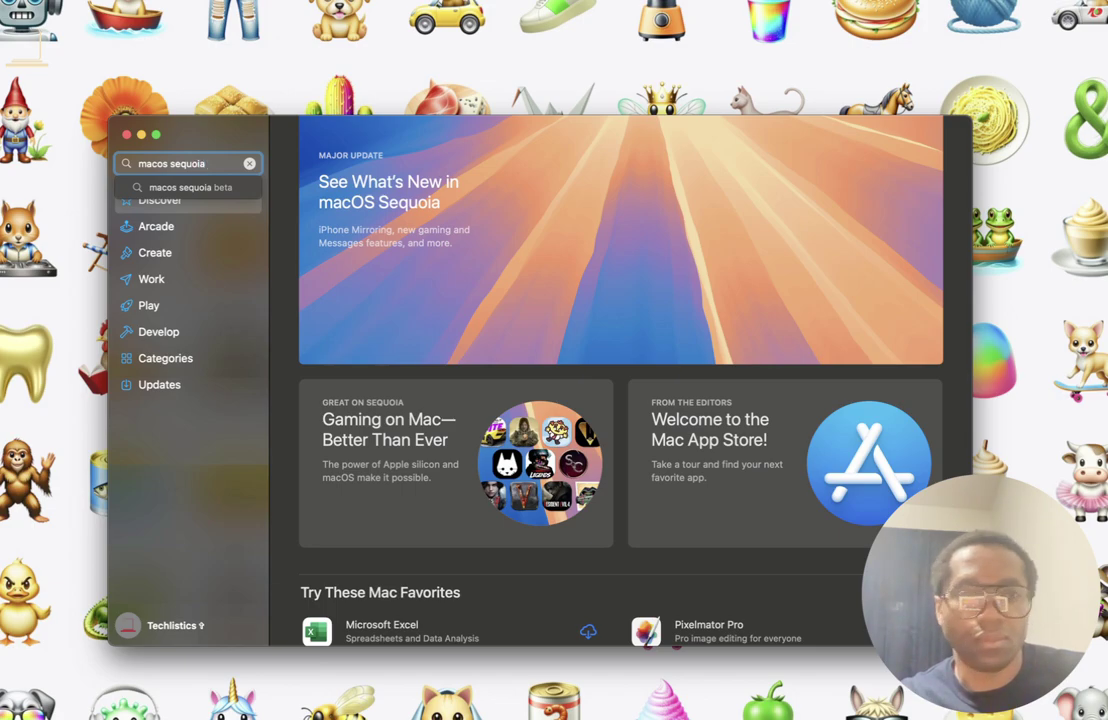
key("Return")
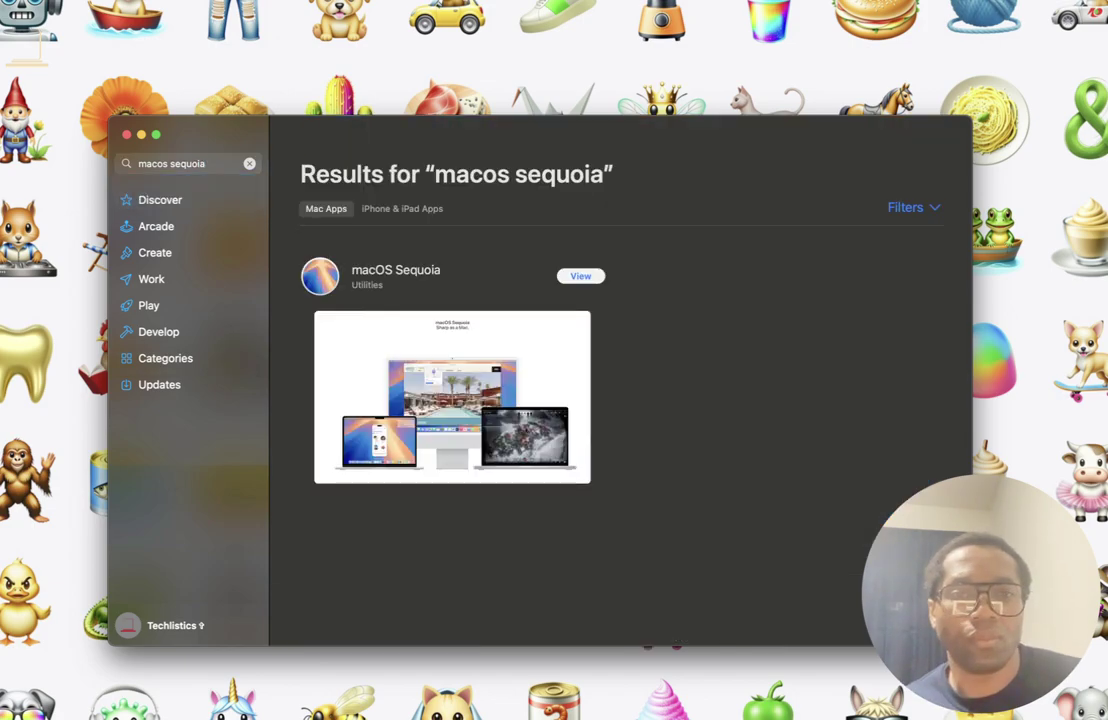
Get macOS Sequoia from its product page, confirm the 15.0 download, then cancel it
left_click(584, 278)
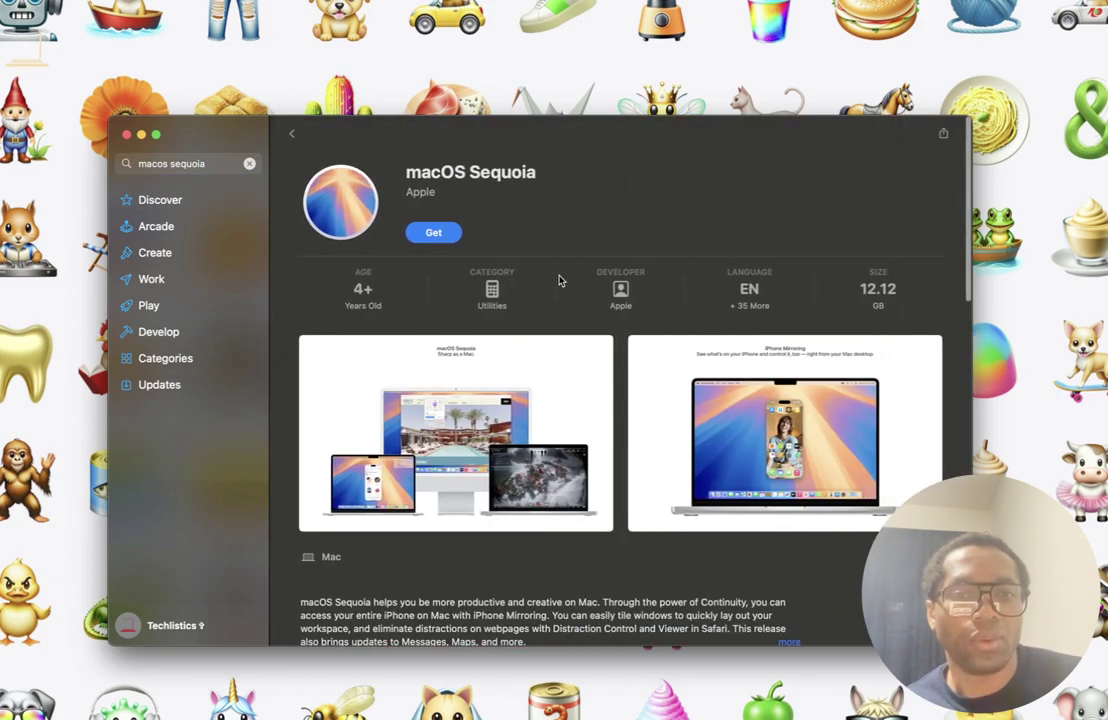
left_click(433, 234)
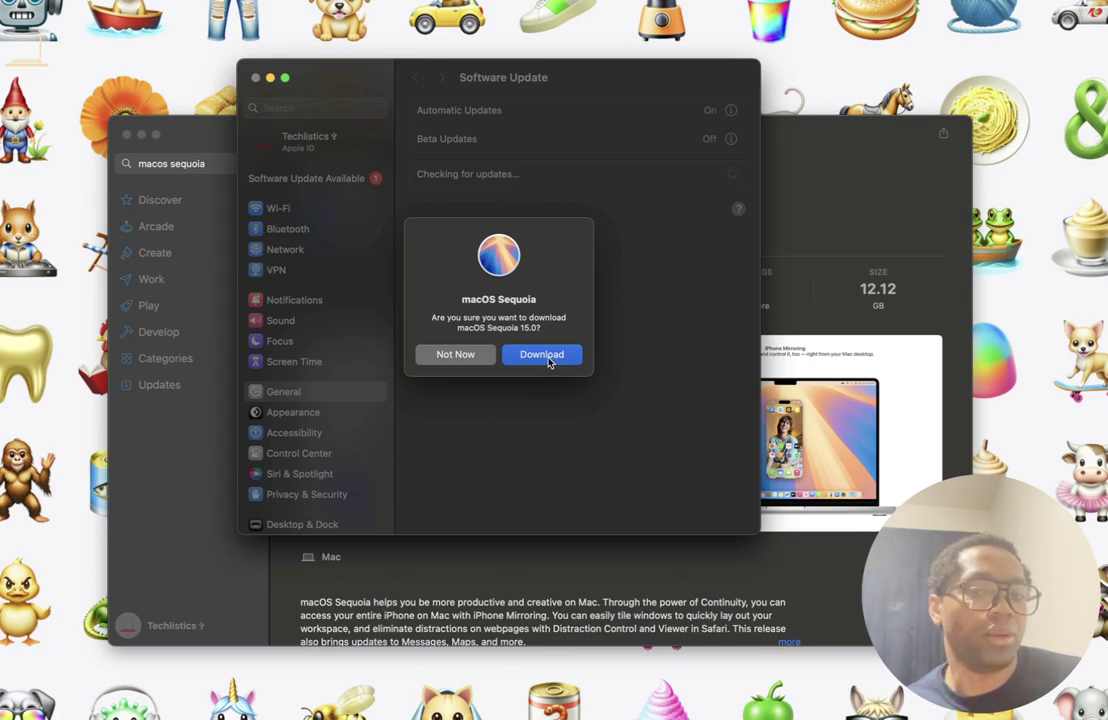
left_click(549, 363)
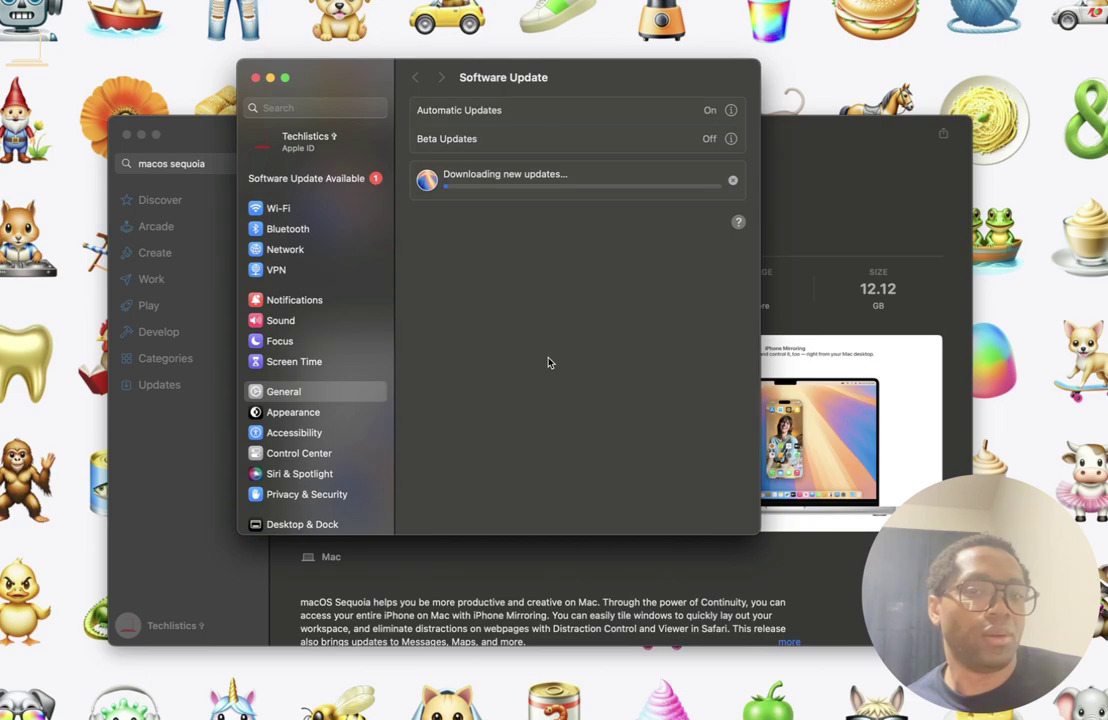
left_click(734, 188)
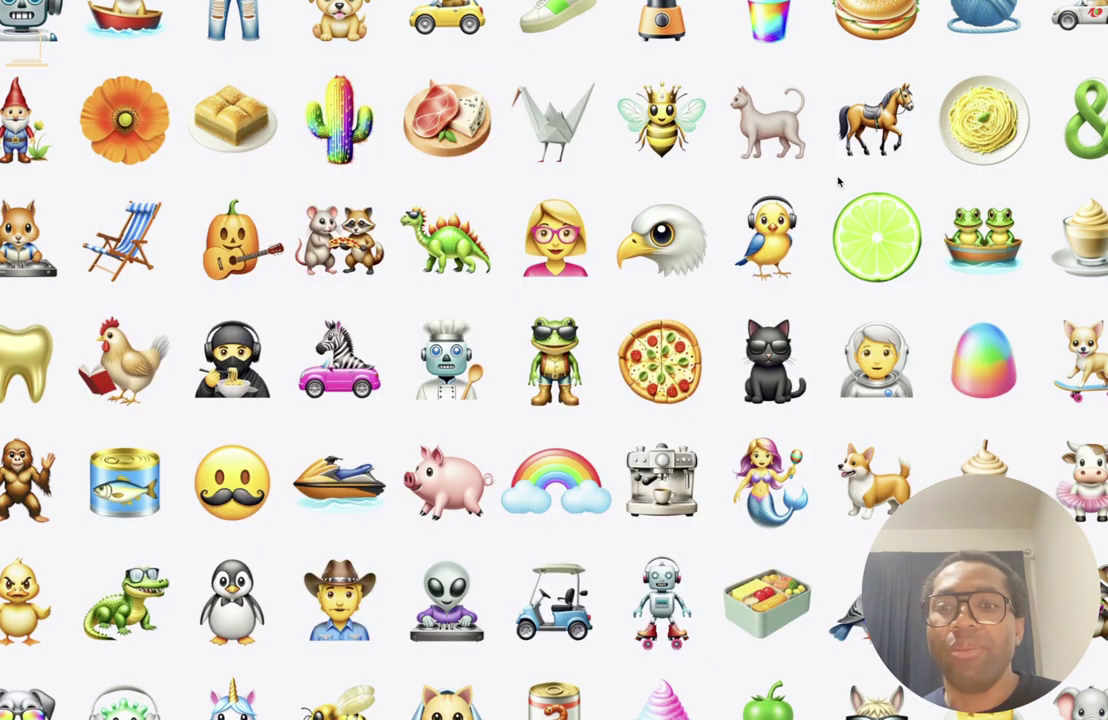
Launch Terminal through Spotlight search
mouse_move(844, 5)
left_click(958, 14)
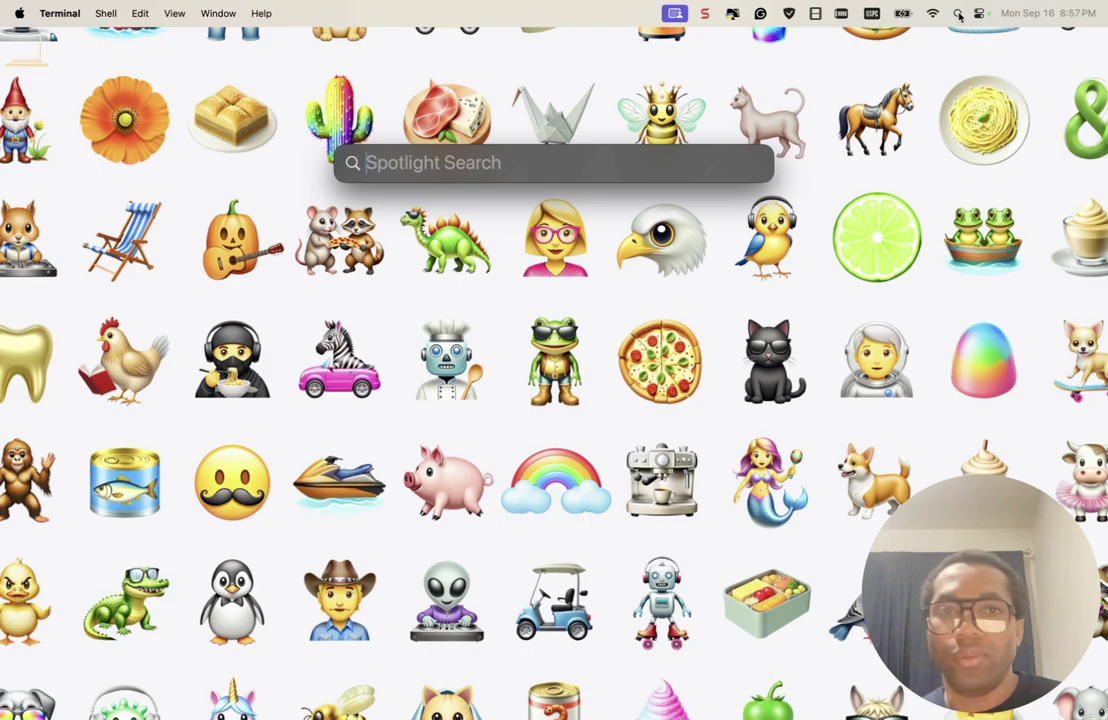
type("ter")
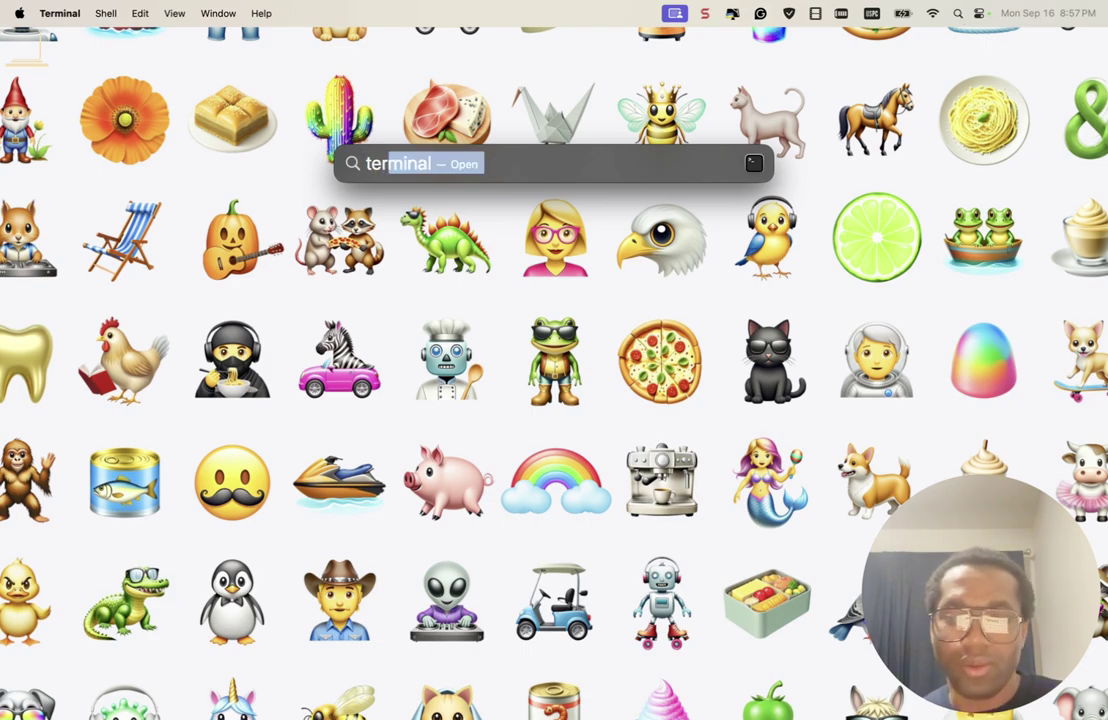
key("Return")
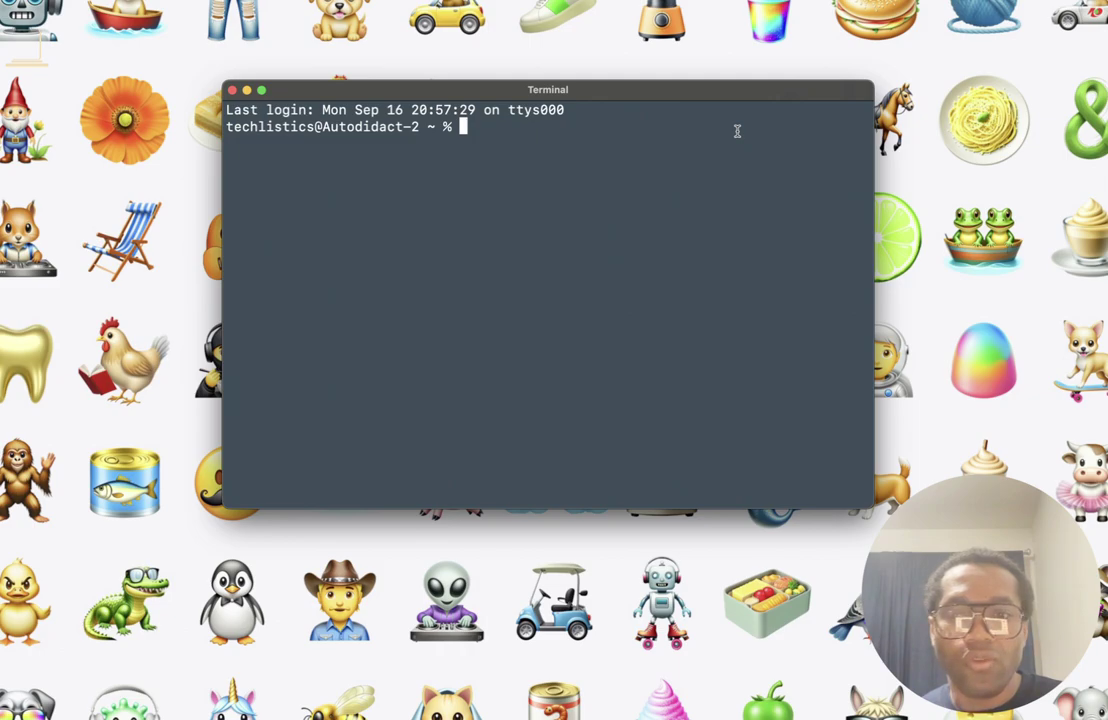
Run sw_vers to show macOS 14.6.1 build 23G93, then enlarge the text and shift the window left
type("s")
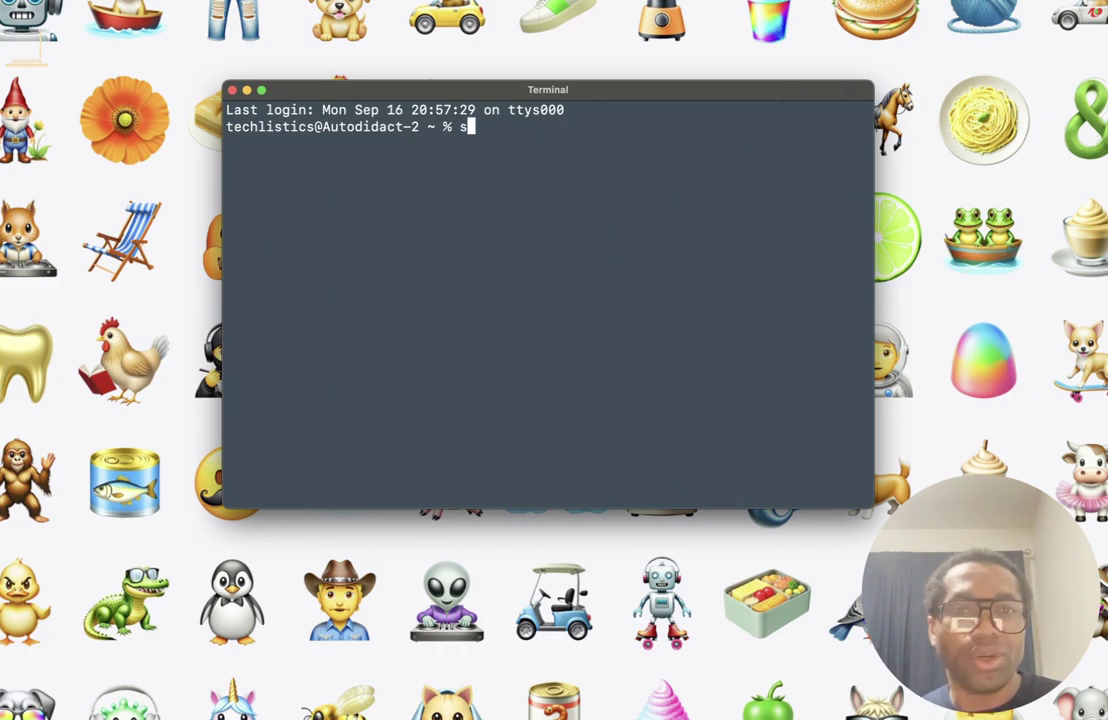
type("w")
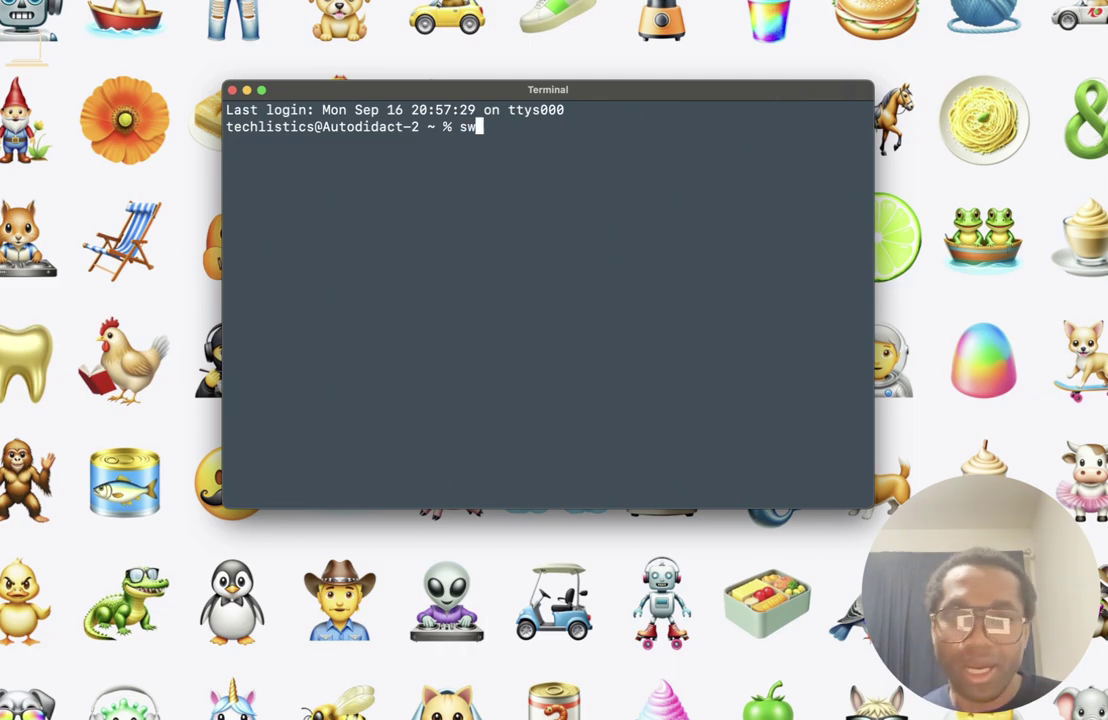
type("-")
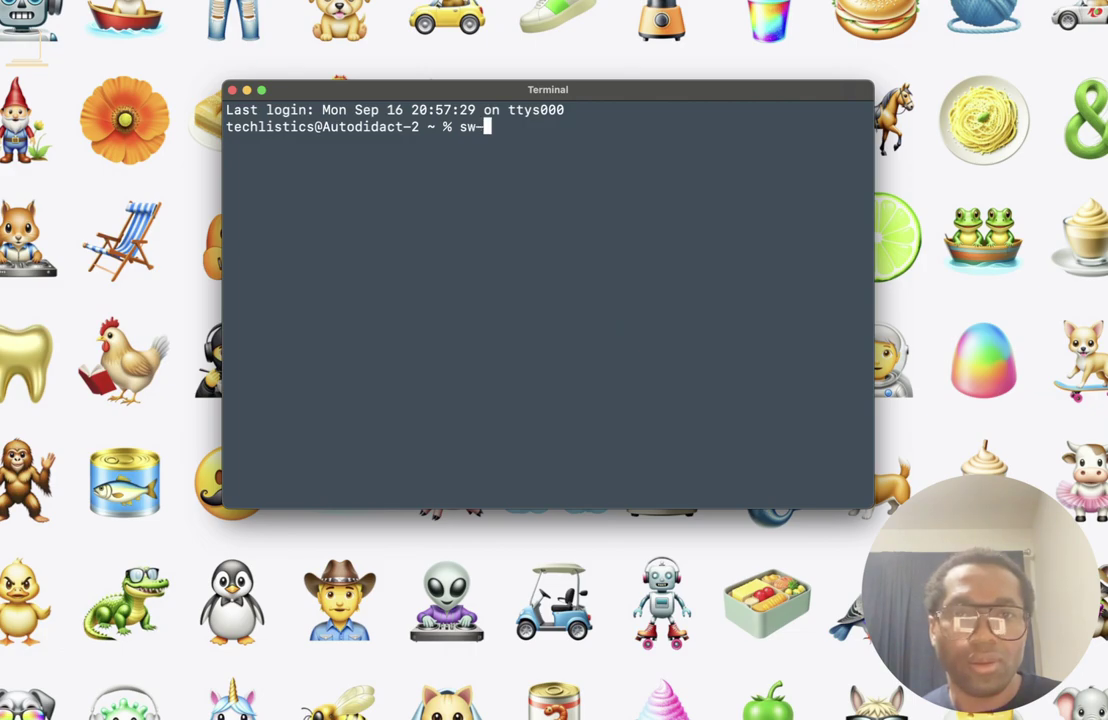
key("BackSpace")
type("_")
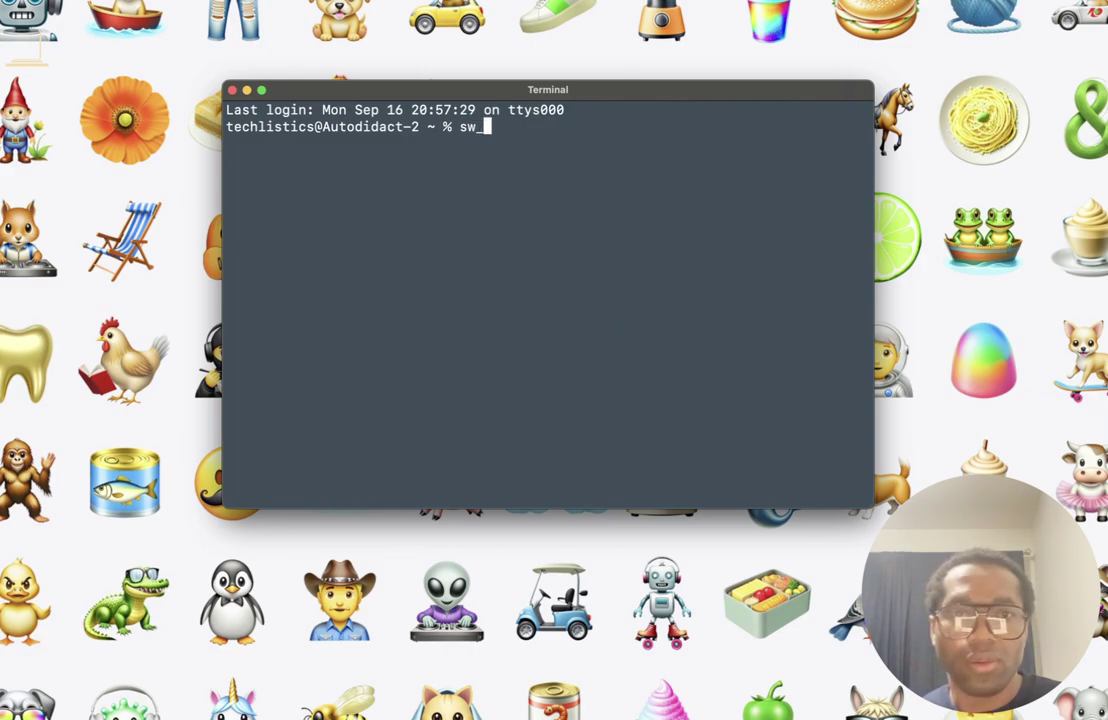
type("vers")
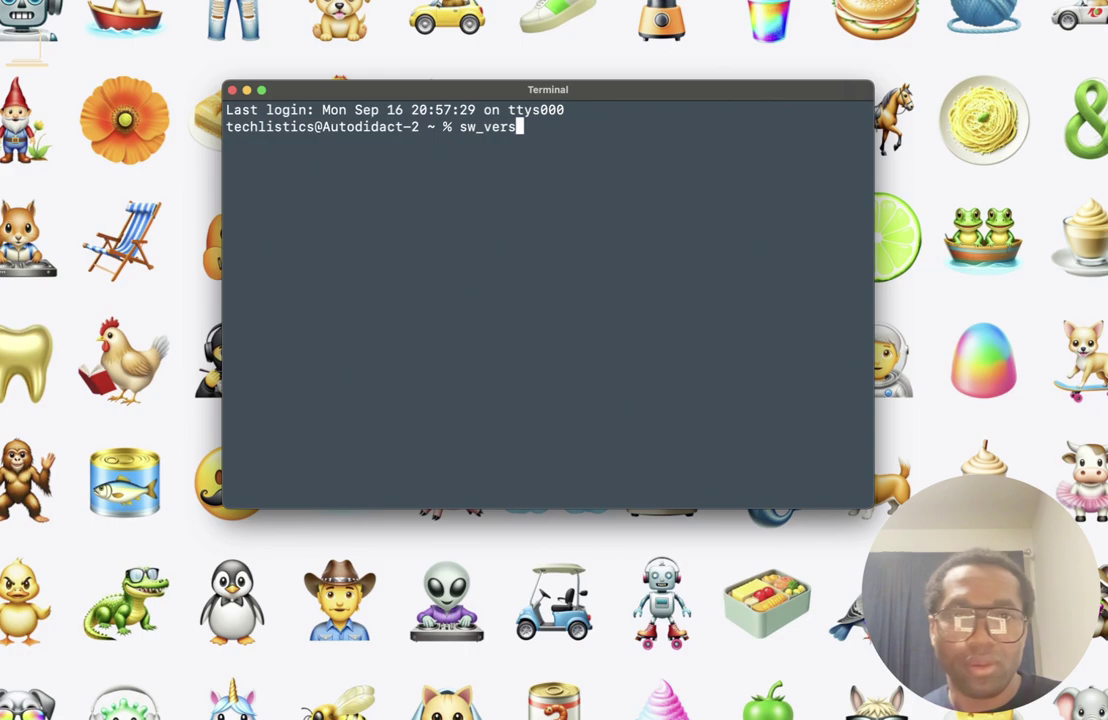
key("Return")
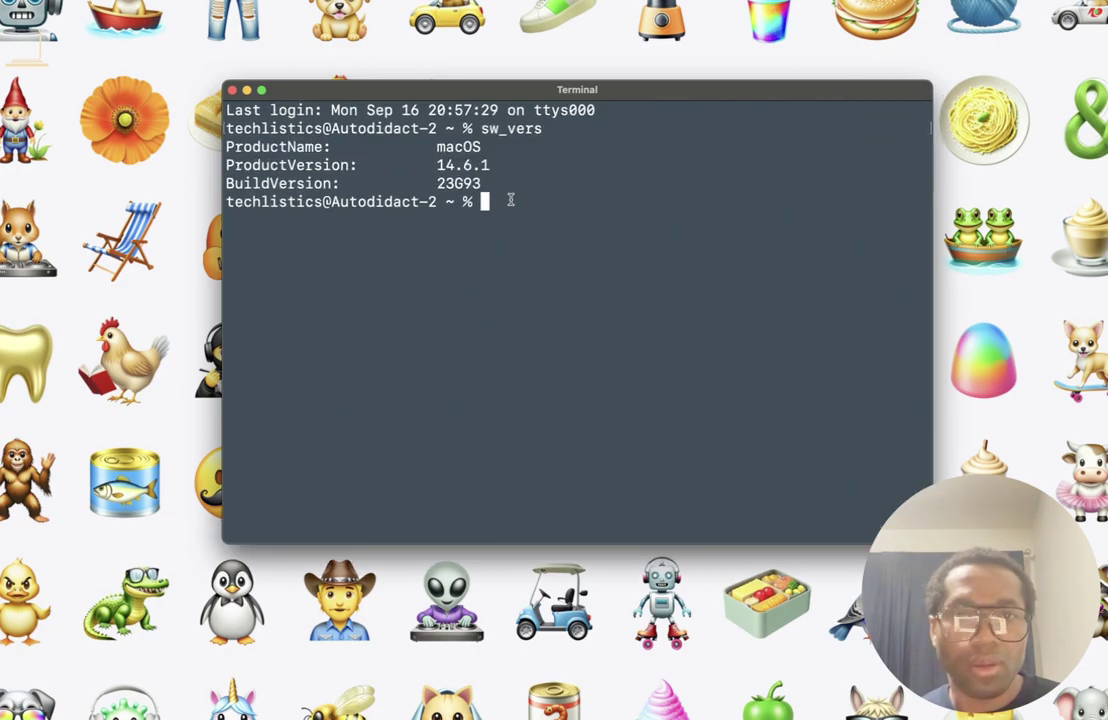
key("super+plus")
key("super+plus")
key("super+plus")
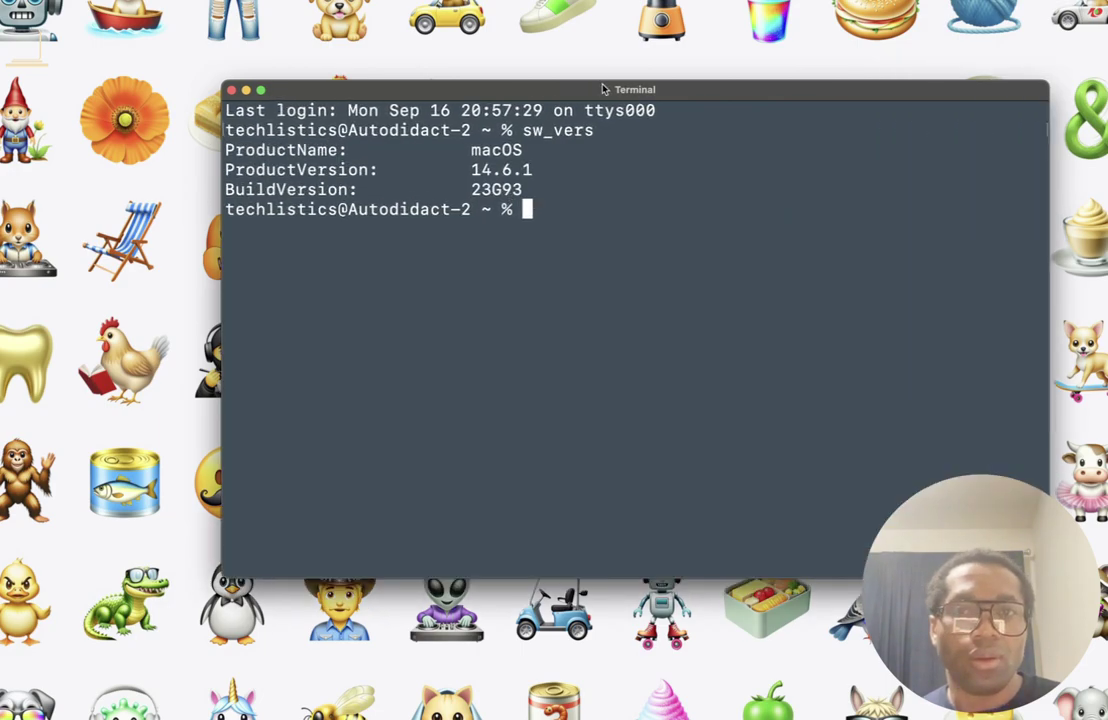
key("ctrl+alt+c")
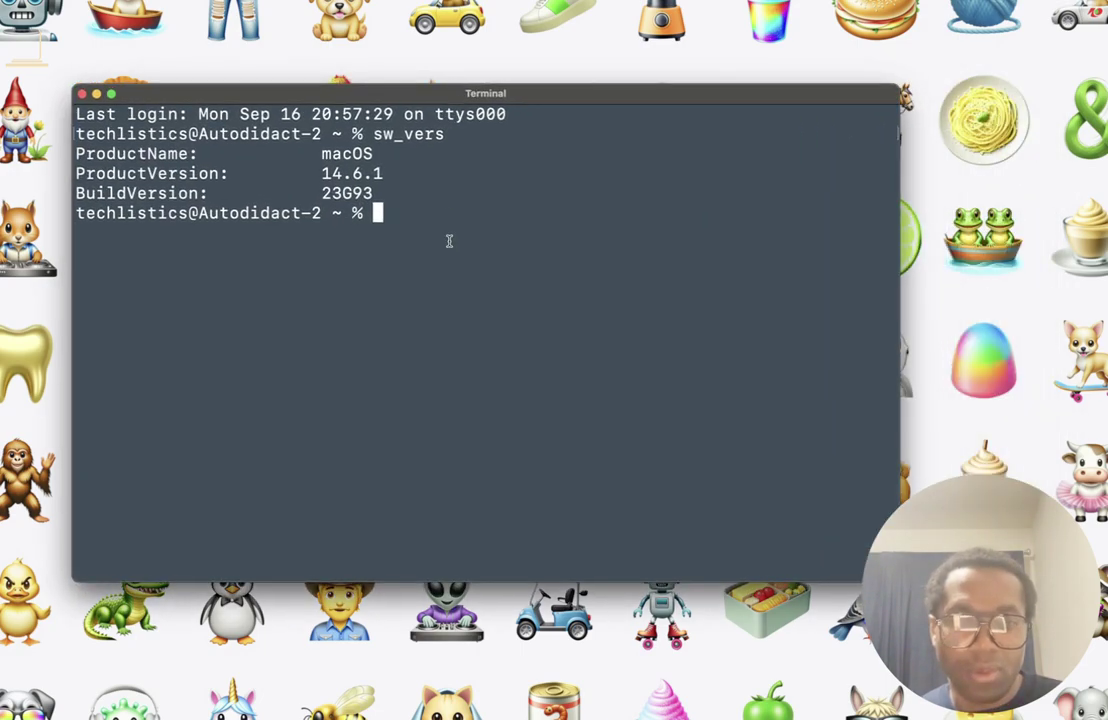
Run sudo softwareupdate -l with the admin password to list the four available updates
type("s")
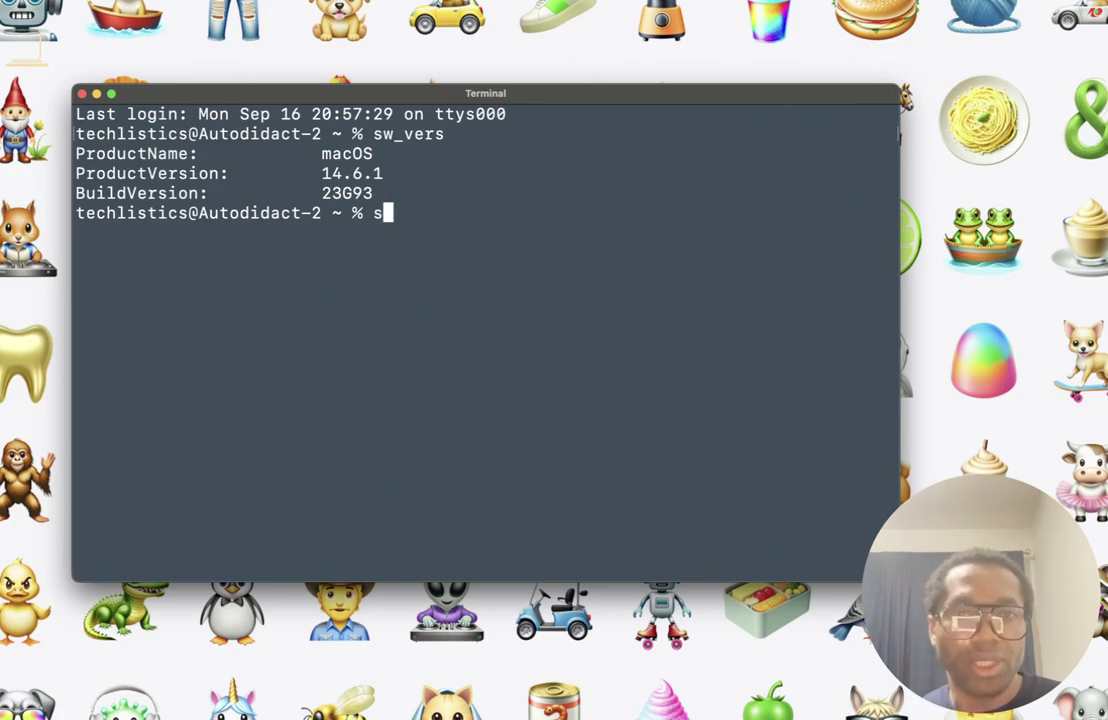
type("udo")
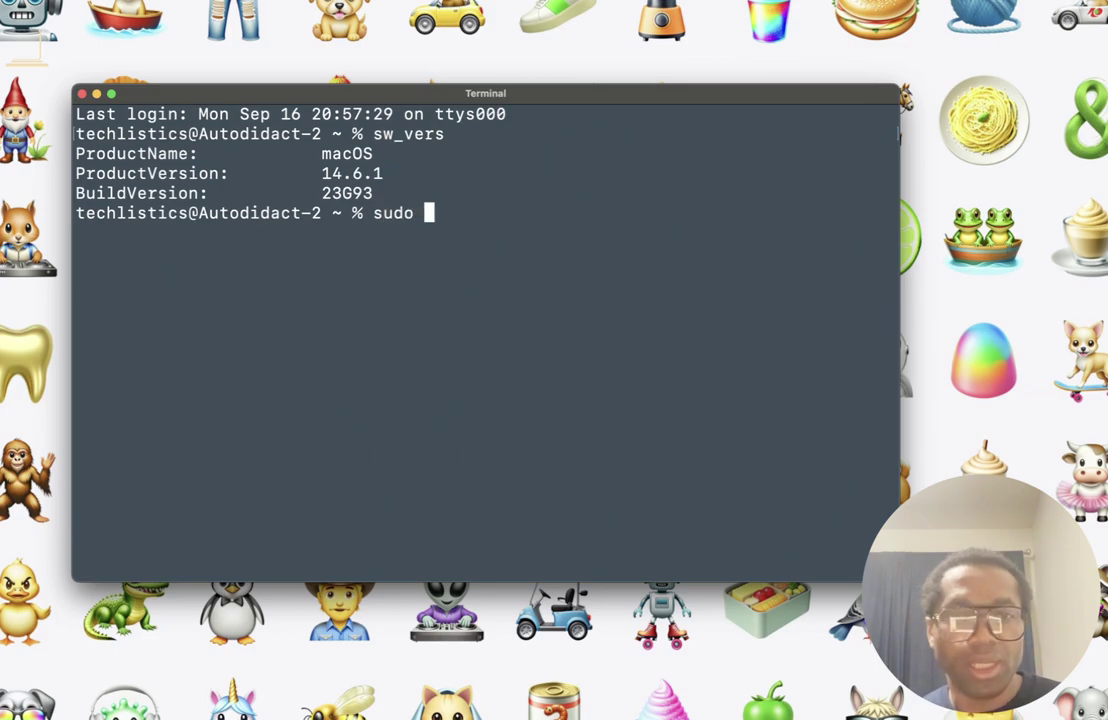
type(" software")
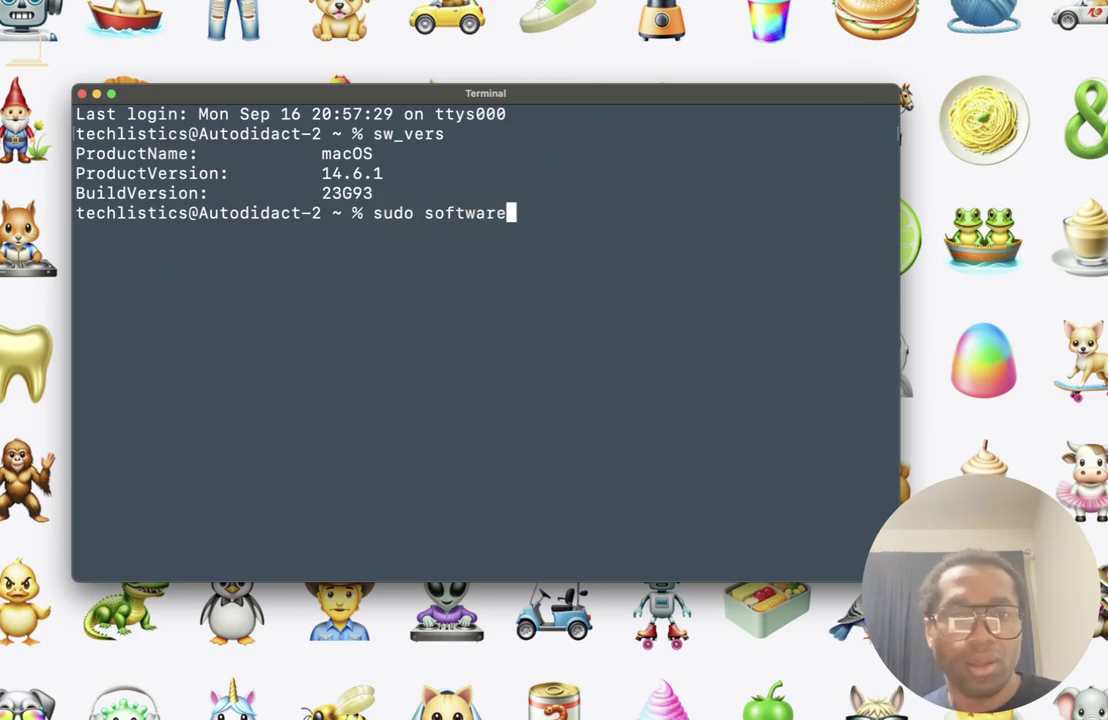
type("update")
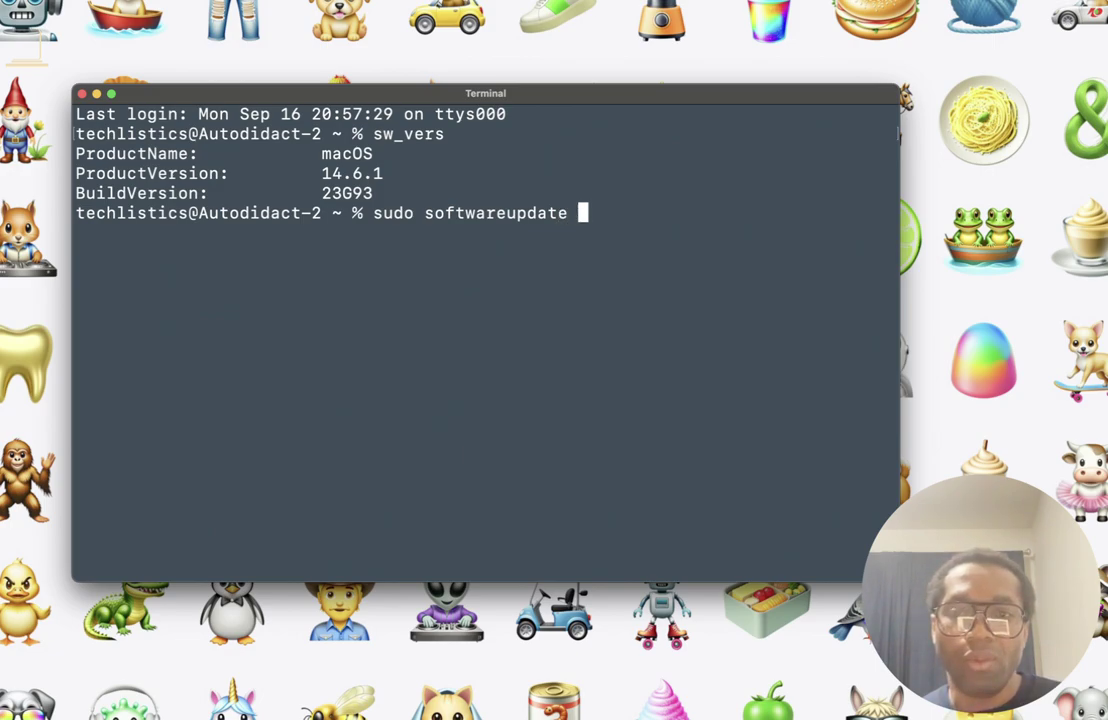
type(" -")
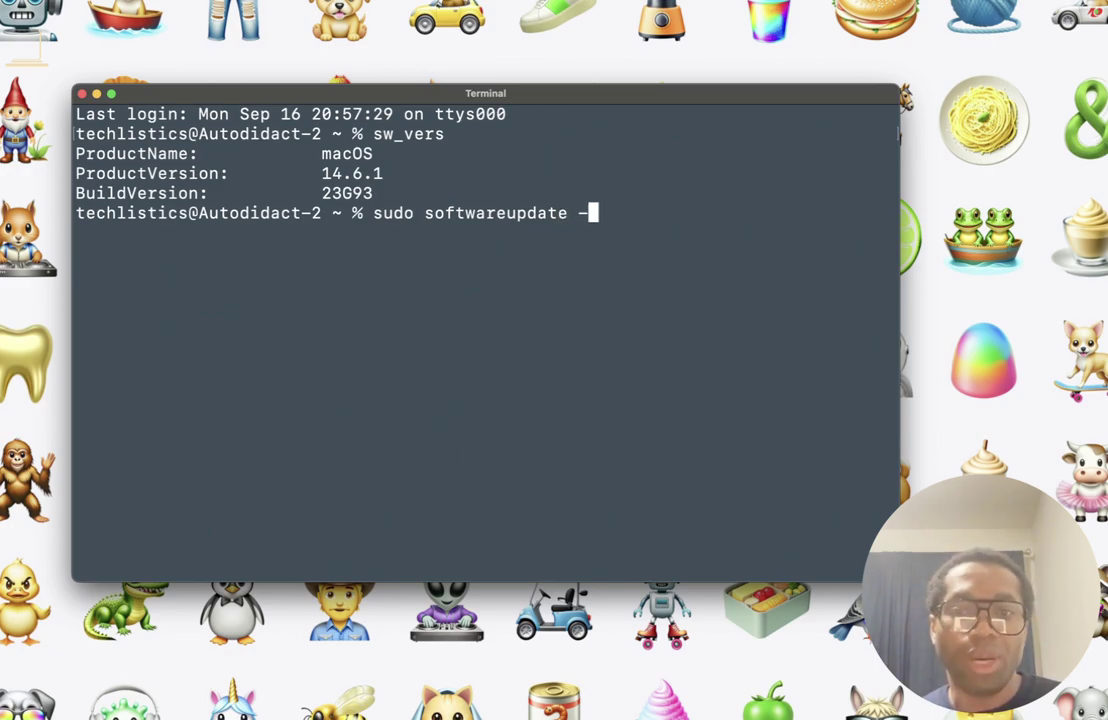
type("l")
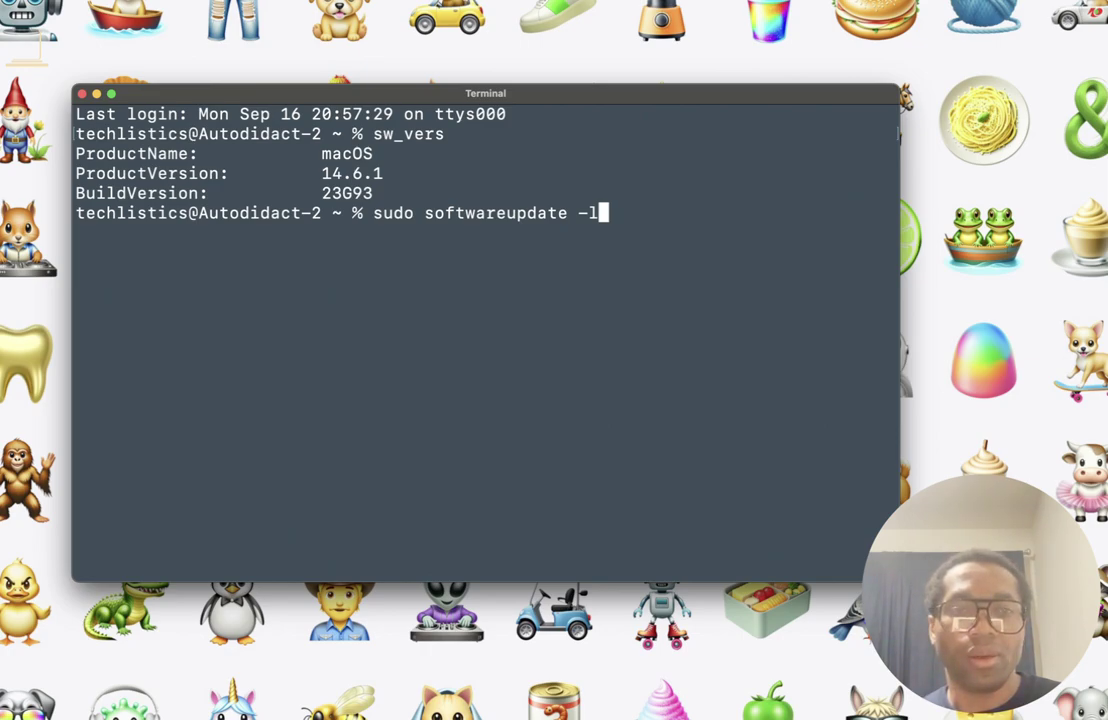
key("Return")
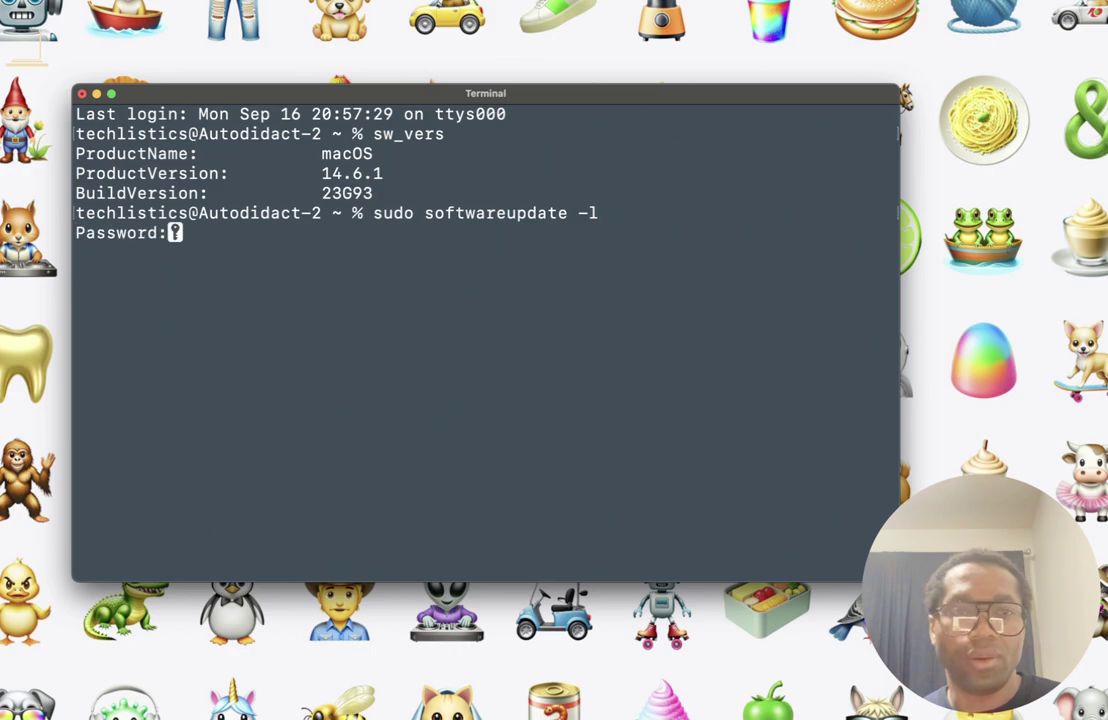
key("Caps_Lock")
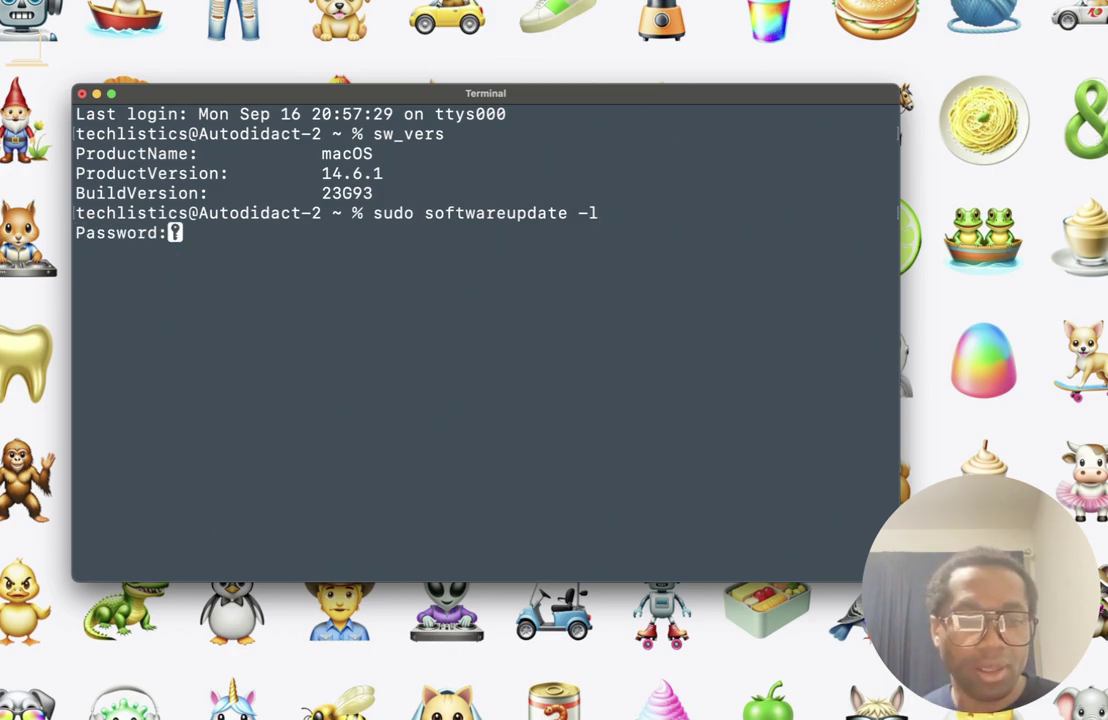
key("Caps_Lock")
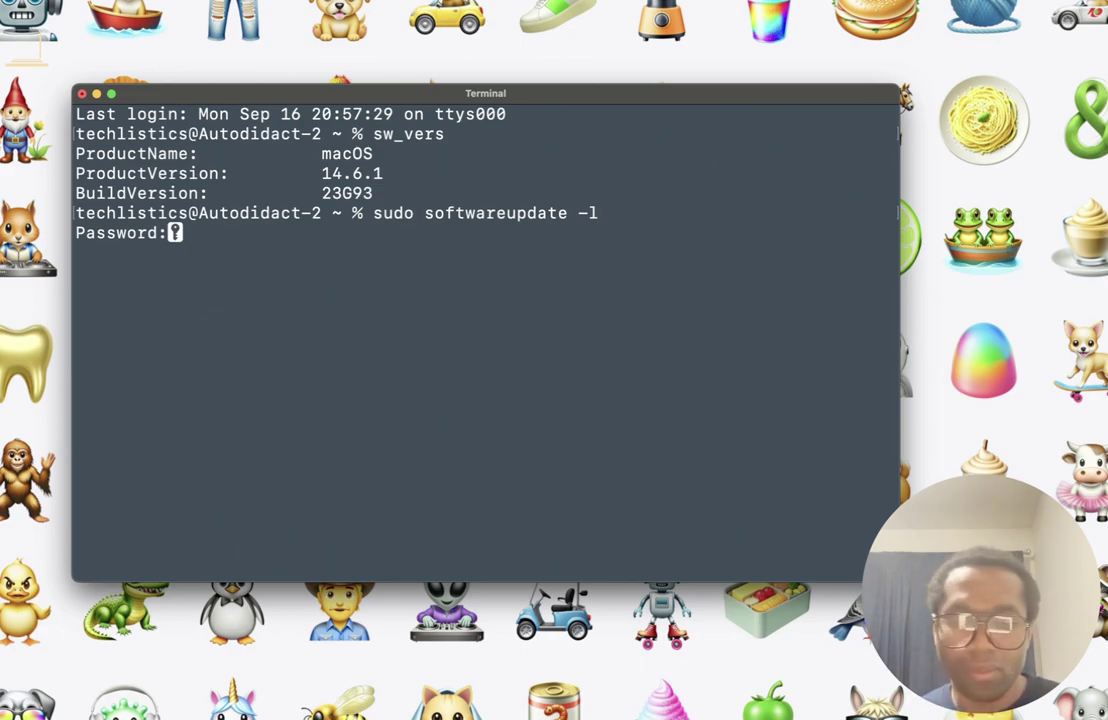
key("Return")
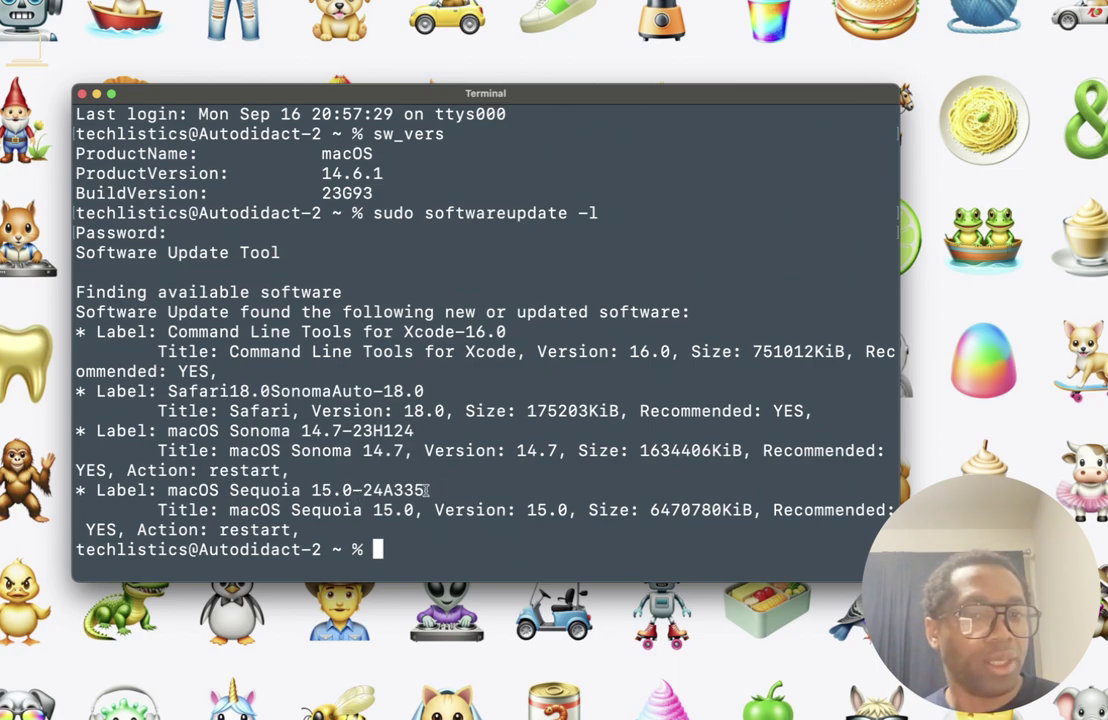
Run sudo softwareupdate -i 'macOS Sequoia 15.0-24A335', pasting the label copied from the update list
left_click_drag(167, 490, 424, 490)
left_click(424, 490)
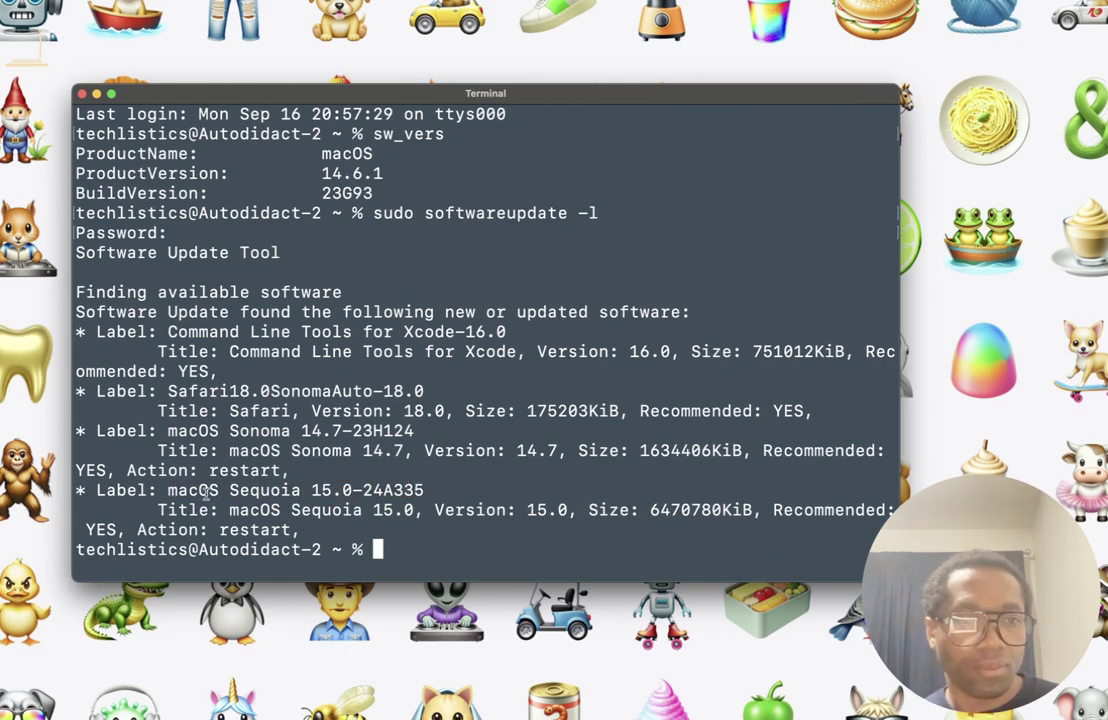
left_click_drag(166, 490, 424, 490)
key("super+c")
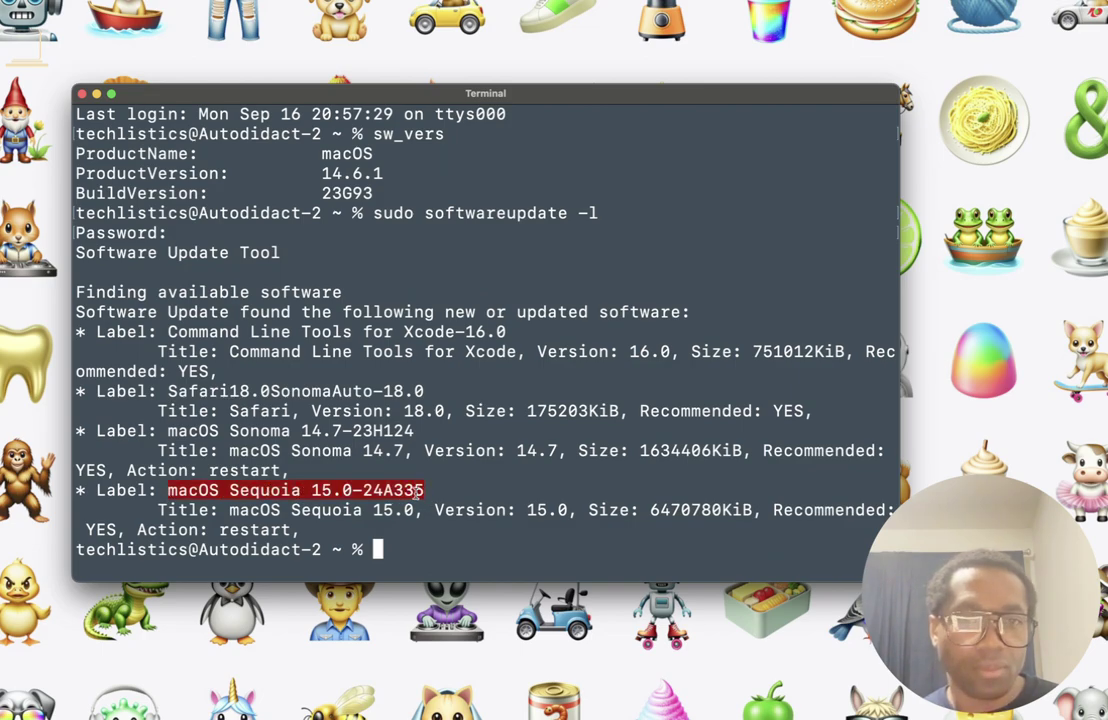
left_click(404, 549)
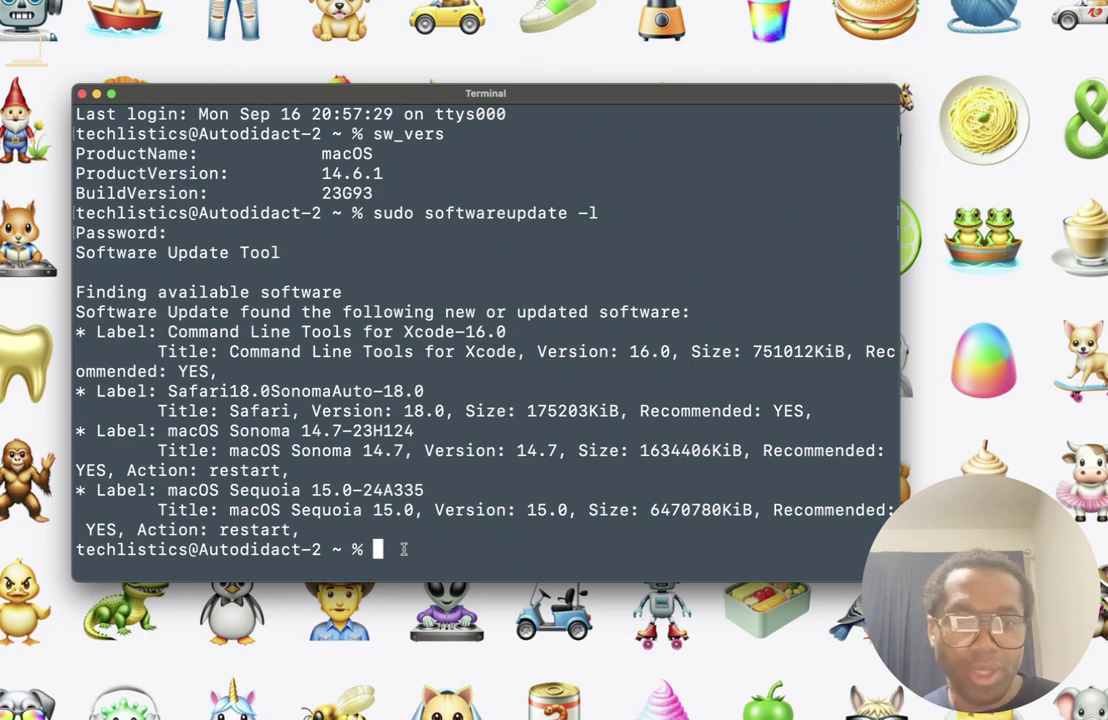
type("sudo so")
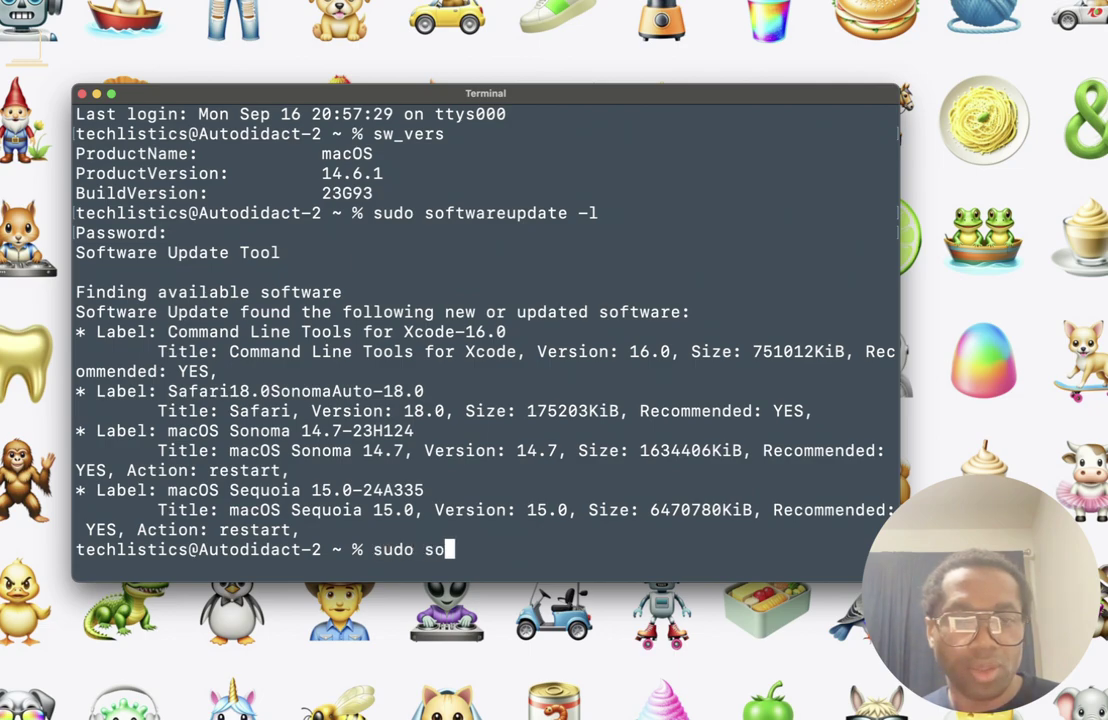
type("ftwareupdate")
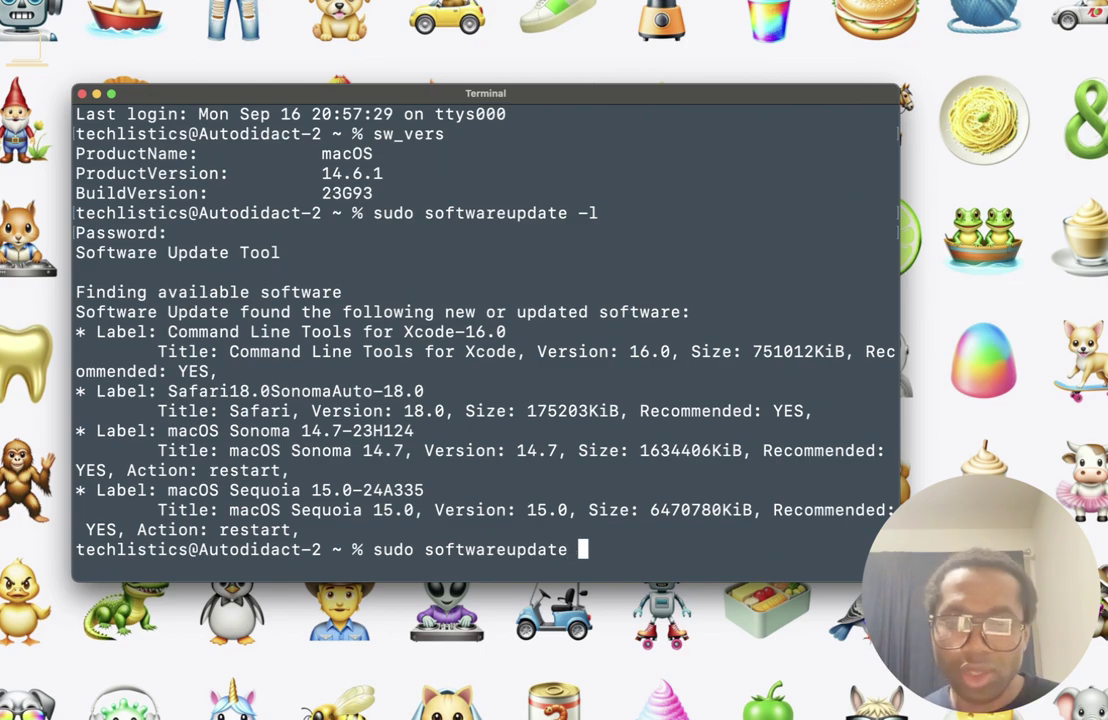
type(" -i")
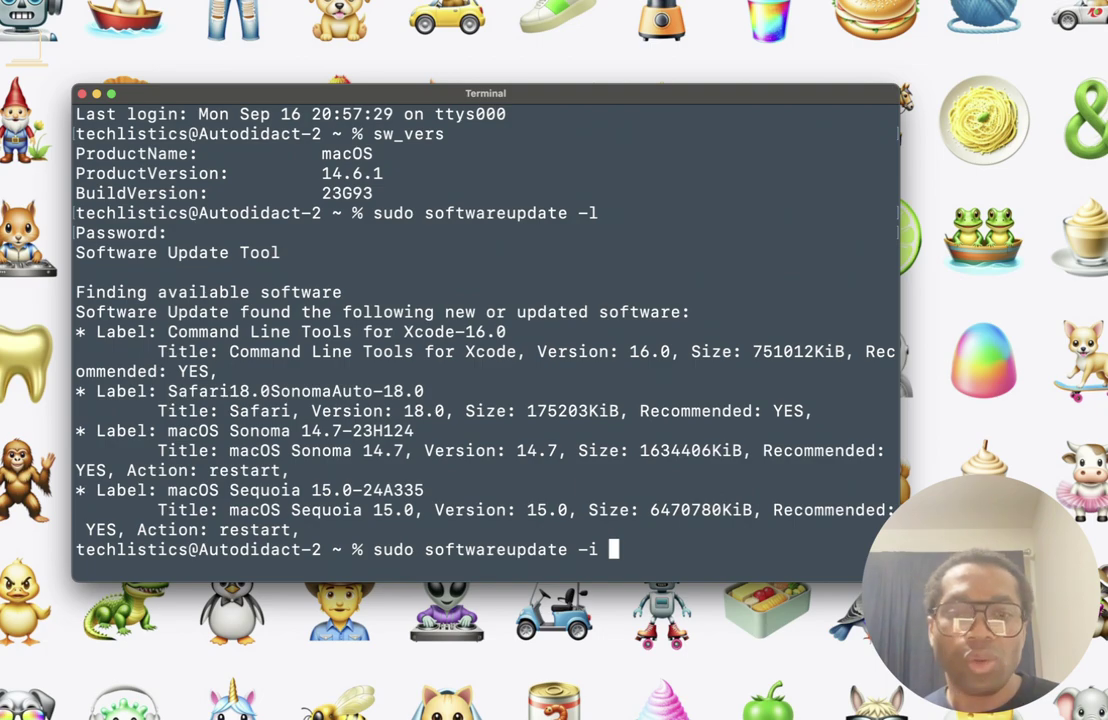
type(" '")
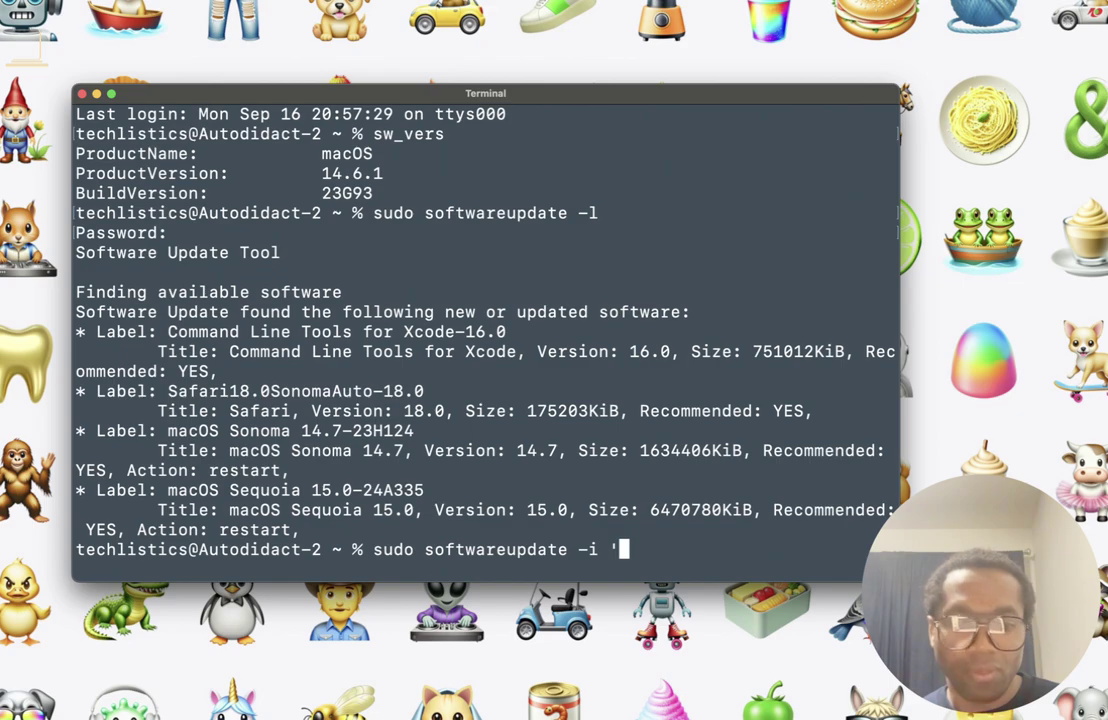
key("super+v")
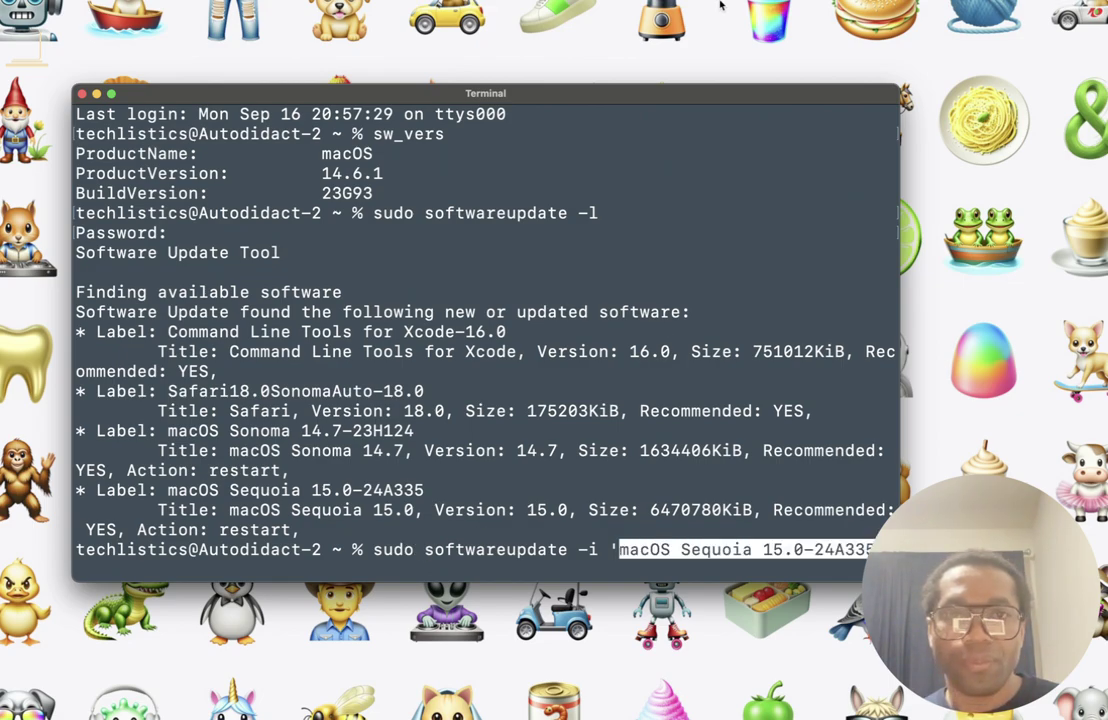
left_click_drag(673, 96, 563, 92)
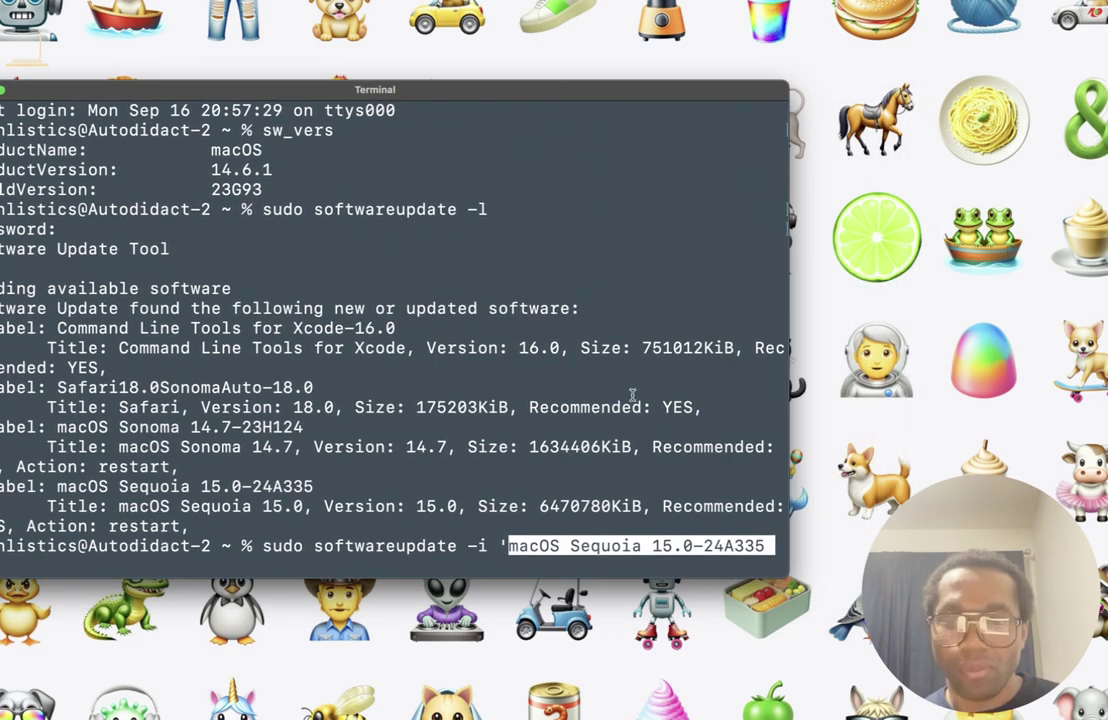
left_click(728, 543)
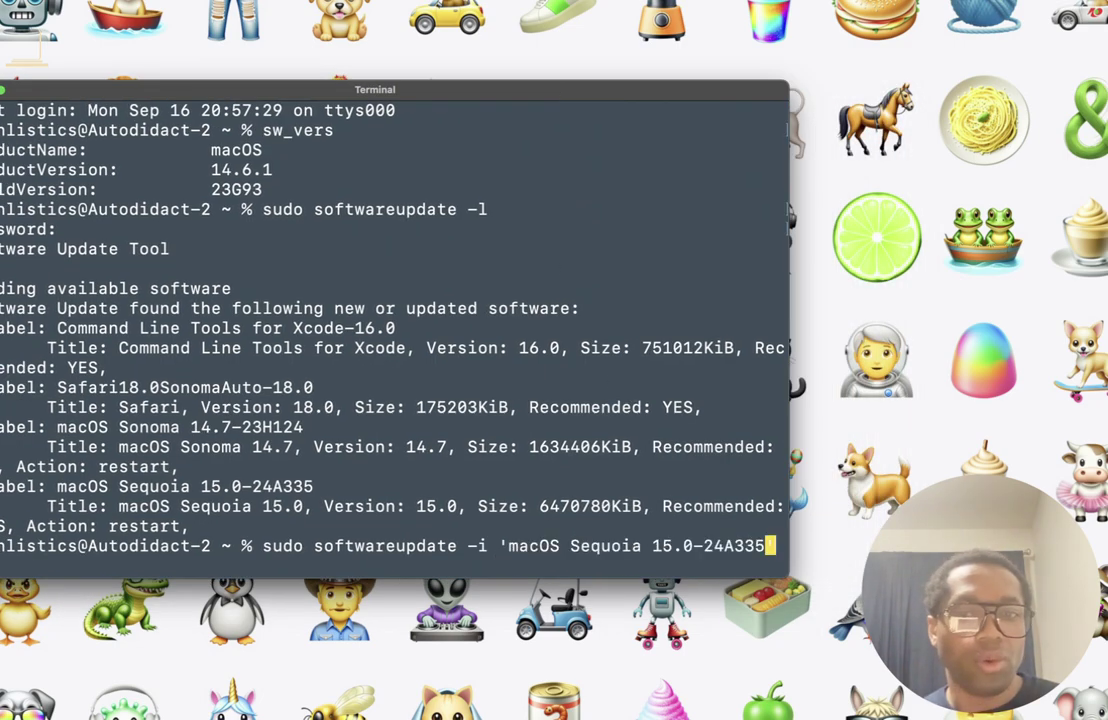
type("'")
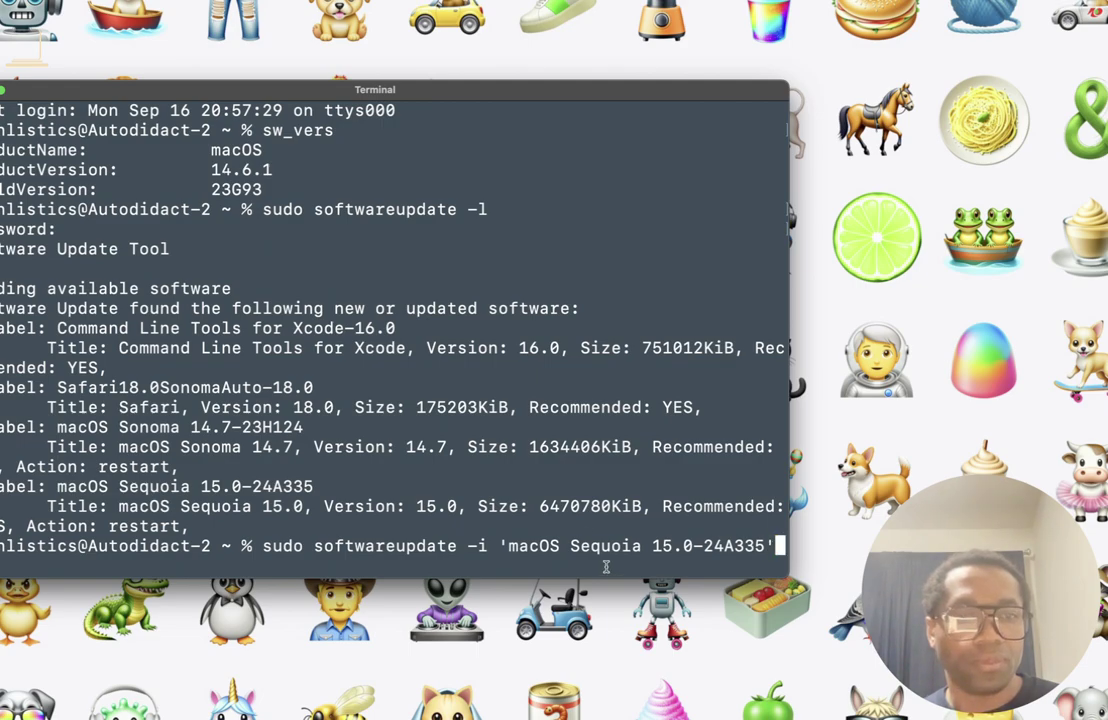
left_click_drag(549, 94, 616, 91)
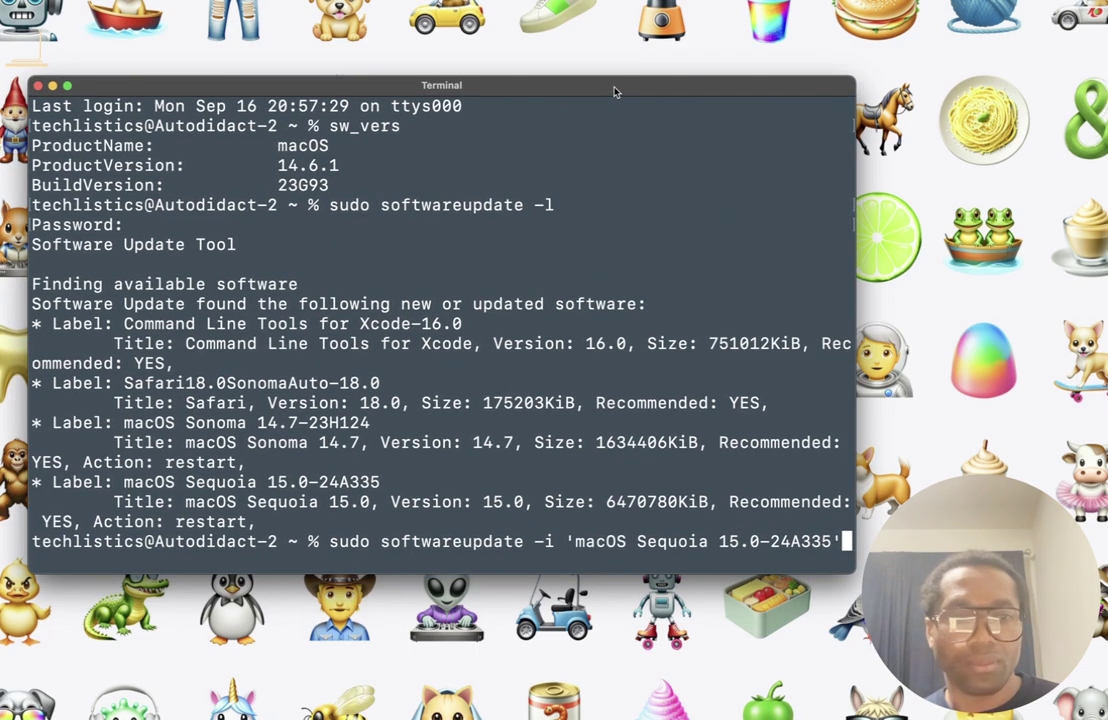
key("Return")
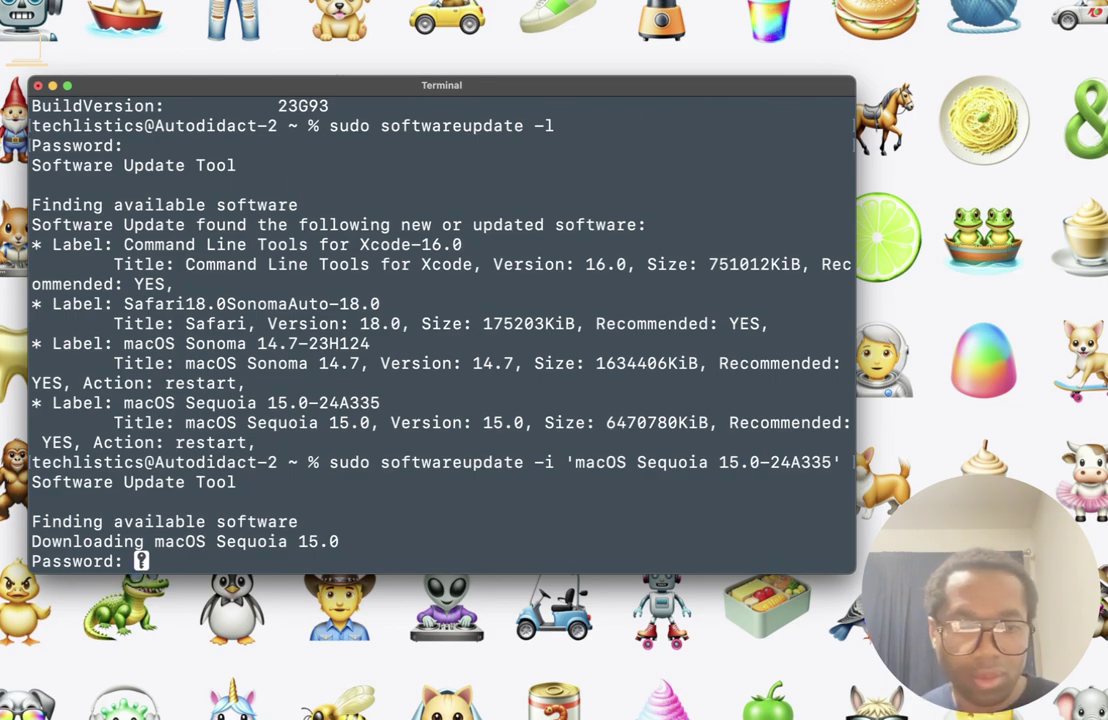
Submit the account password so the macOS Sequoia 15.0 download proceeds to 30.18%
key("Return")
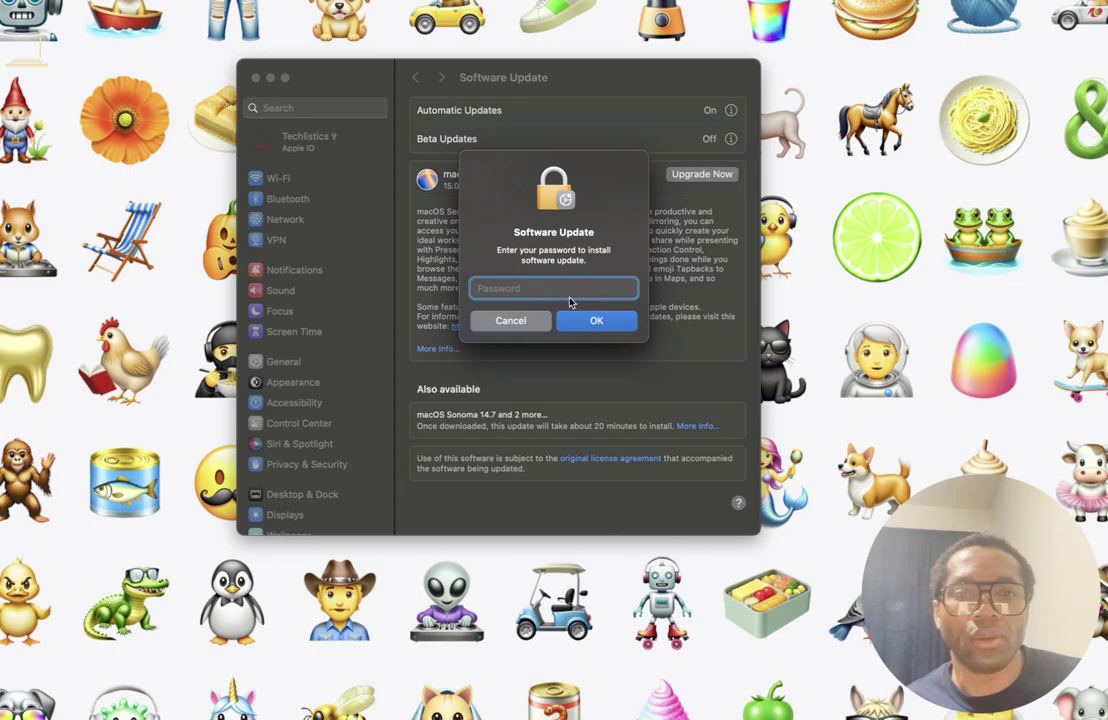
Enter the admin password in the Software Update dialog so the Mac restarts to install Sequoia
left_click(578, 293)
type("****")
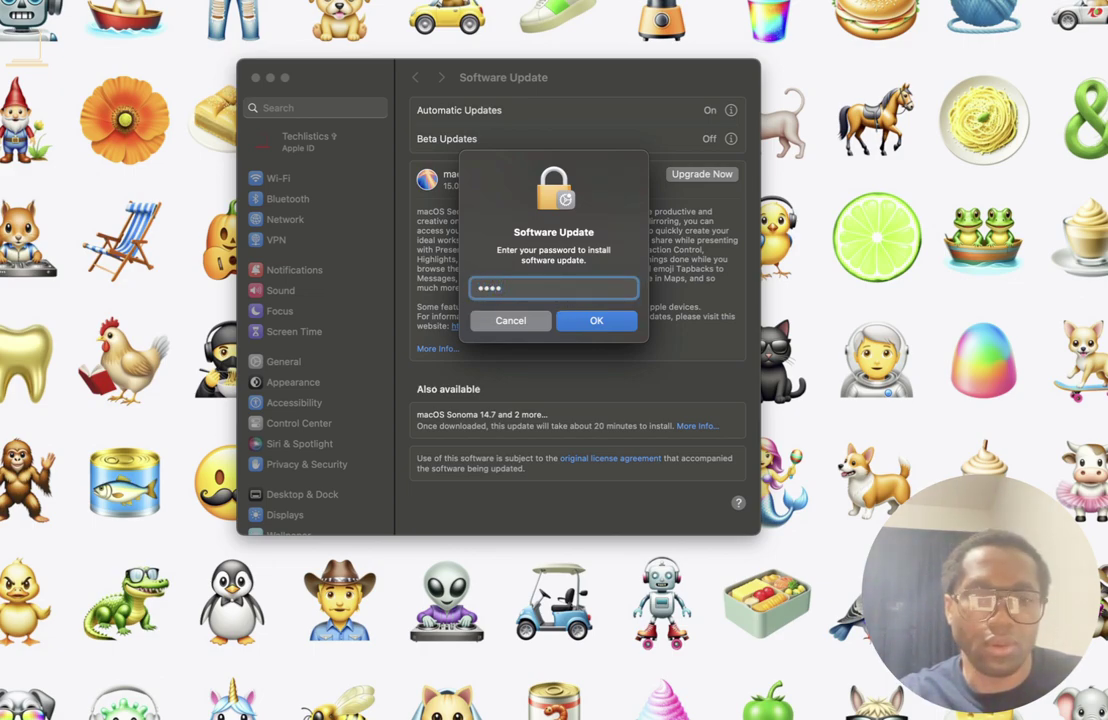
type("*****")
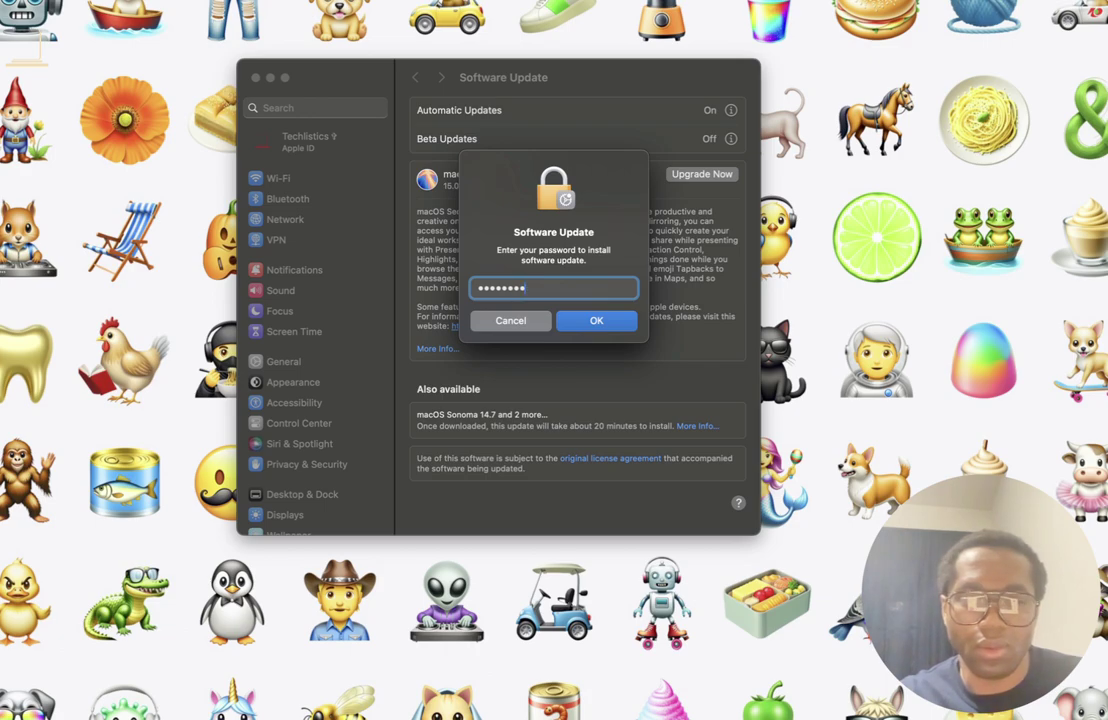
type("*****")
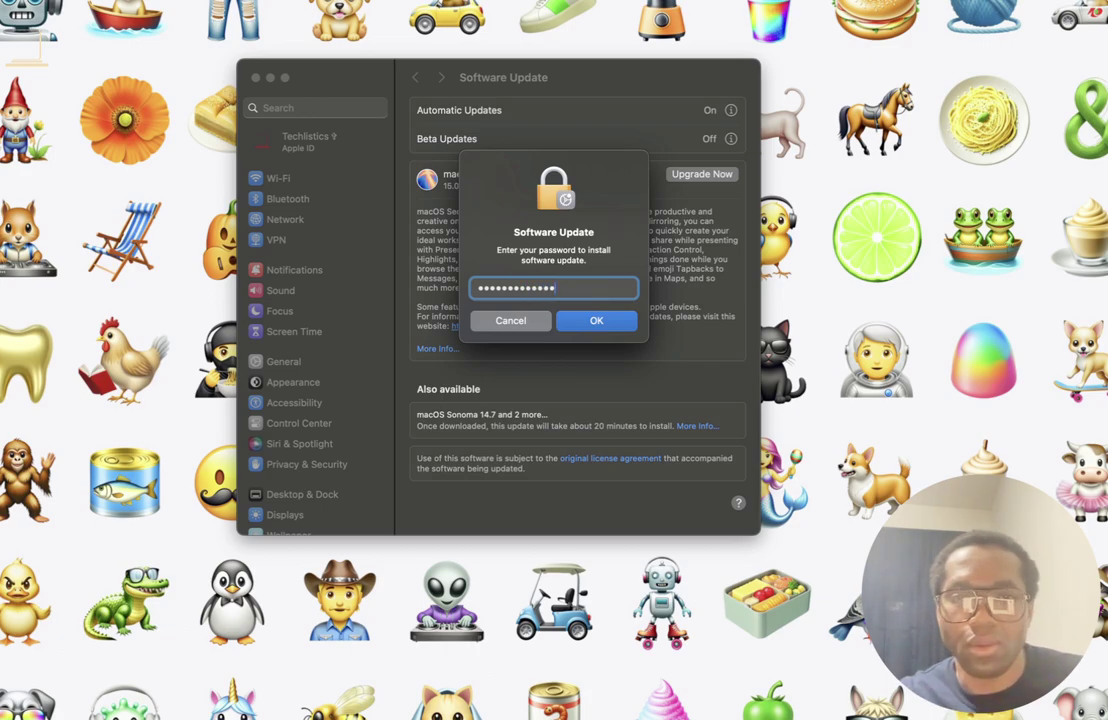
key("Return")
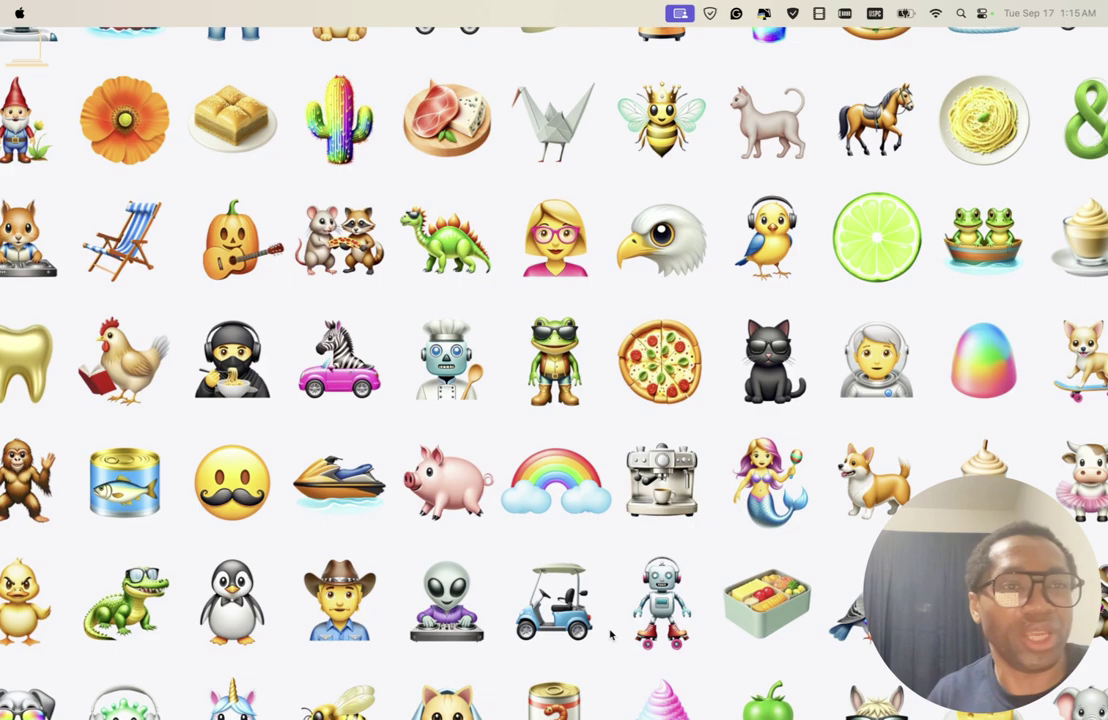
Open About This Mac and its More Info page, confirming macOS Sequoia Version 15.0
left_click(19, 13)
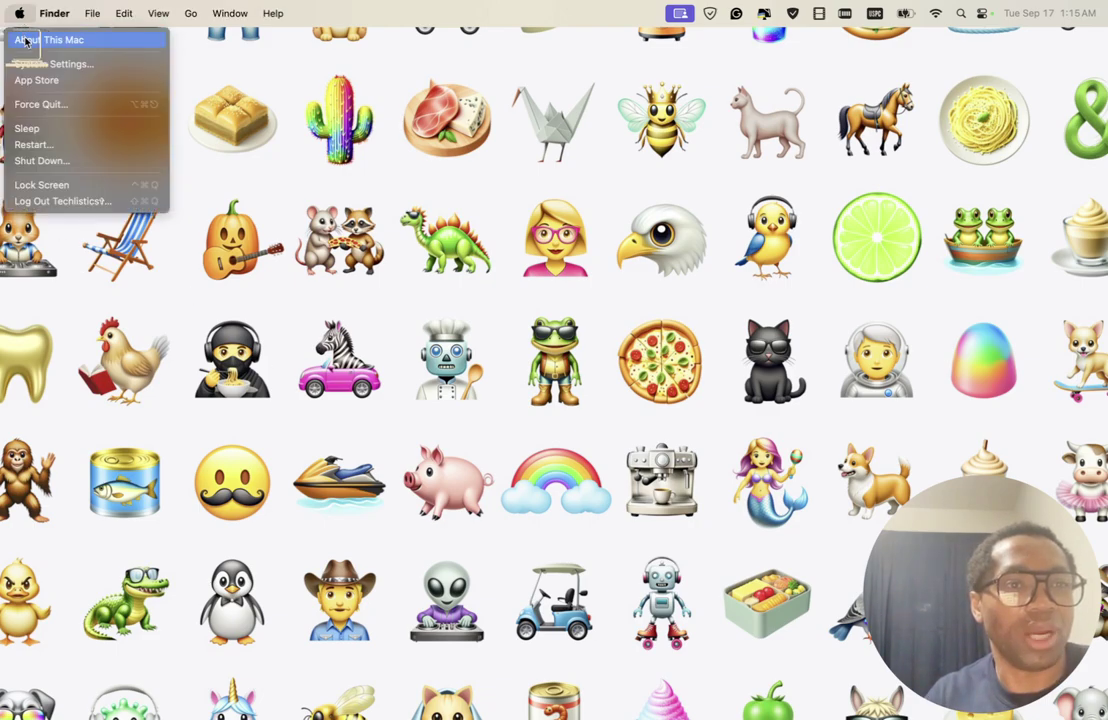
left_click(26, 38)
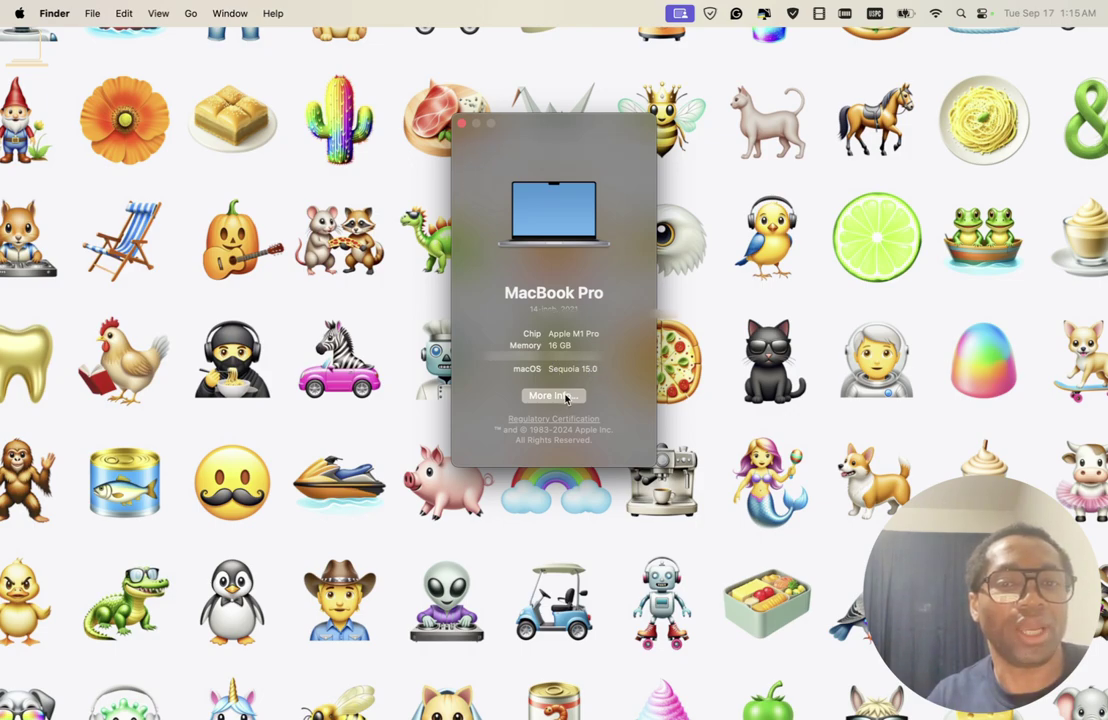
left_click(560, 396)
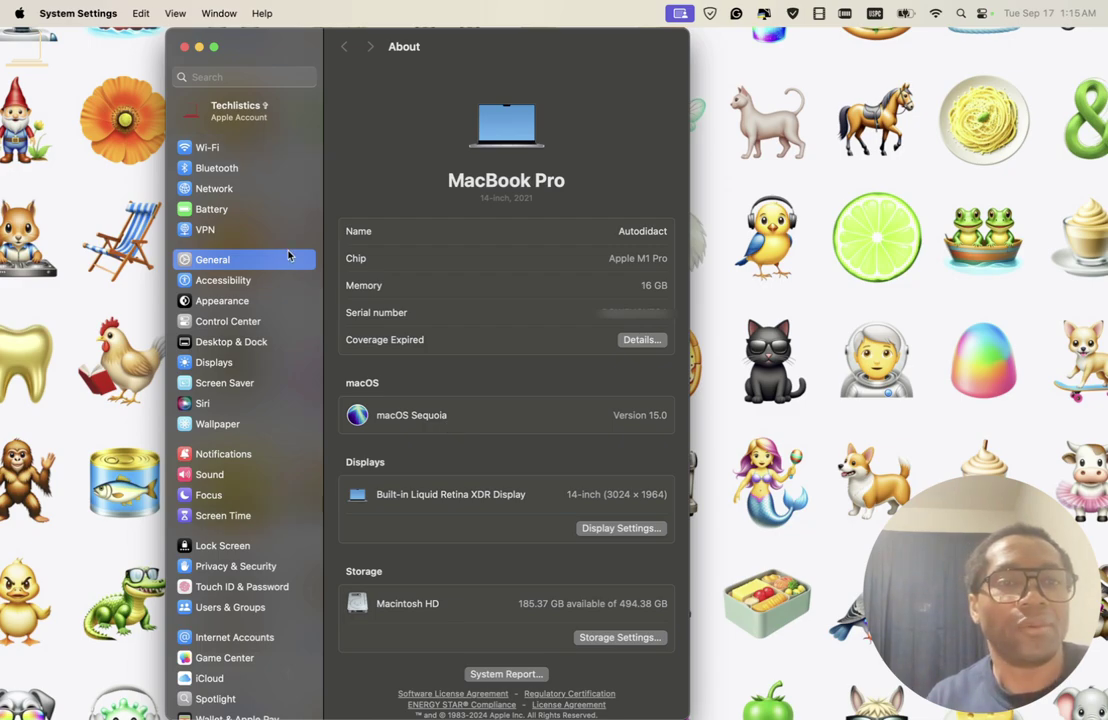
Switch between the Accessibility and General panes twice, ending on the General page
left_click(251, 281)
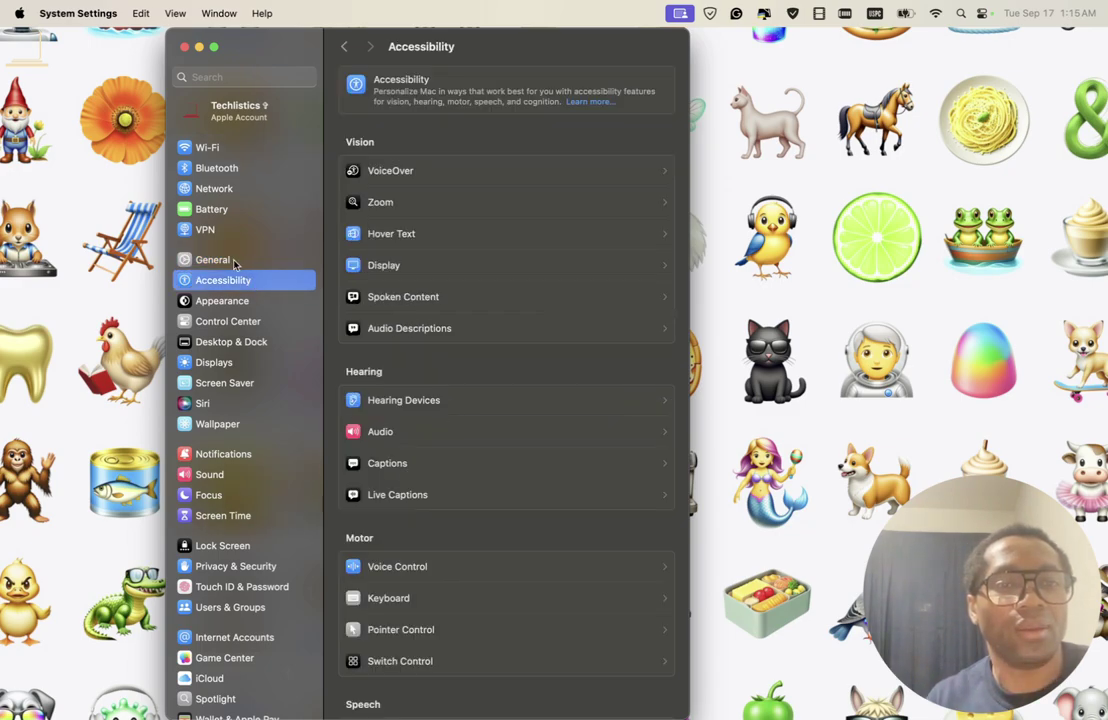
left_click(233, 258)
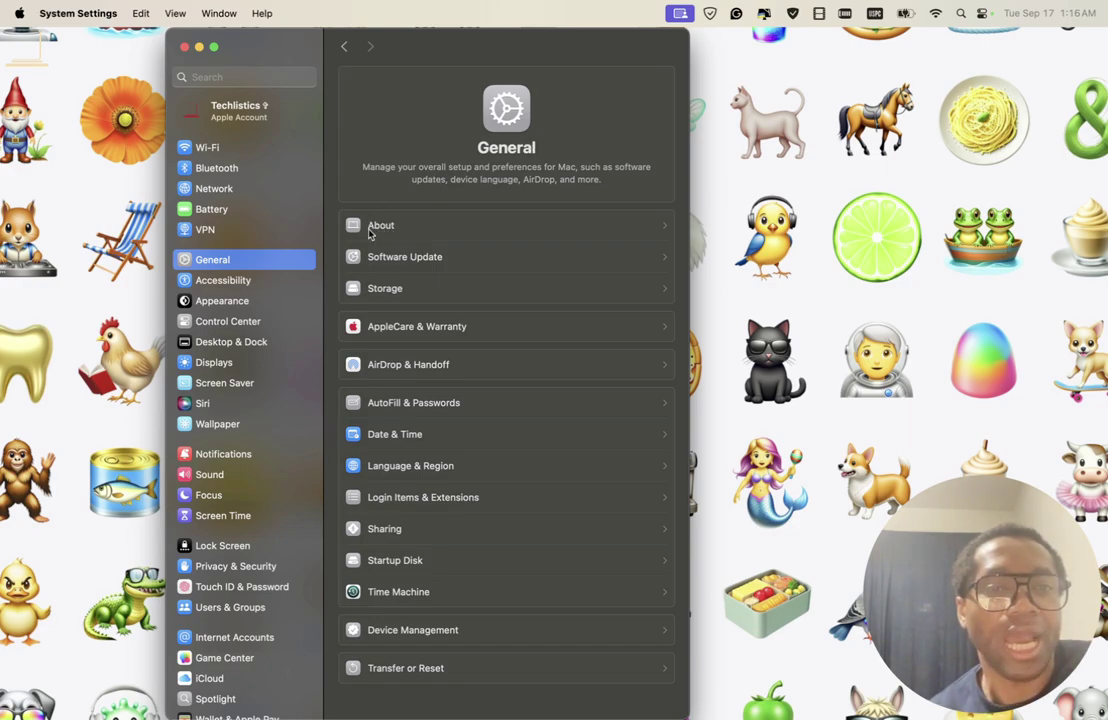
left_click(245, 281)
left_click(234, 262)
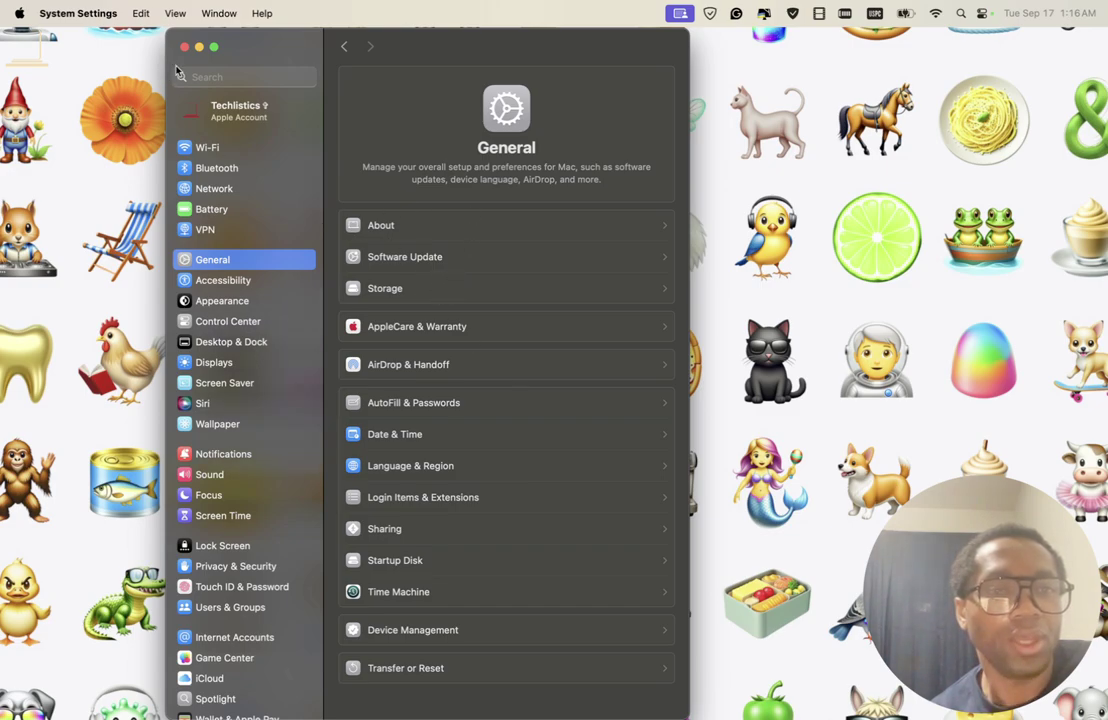
Set the Sequoia dynamic wallpaper, then close System Settings and the About This Mac window
left_click(222, 425)
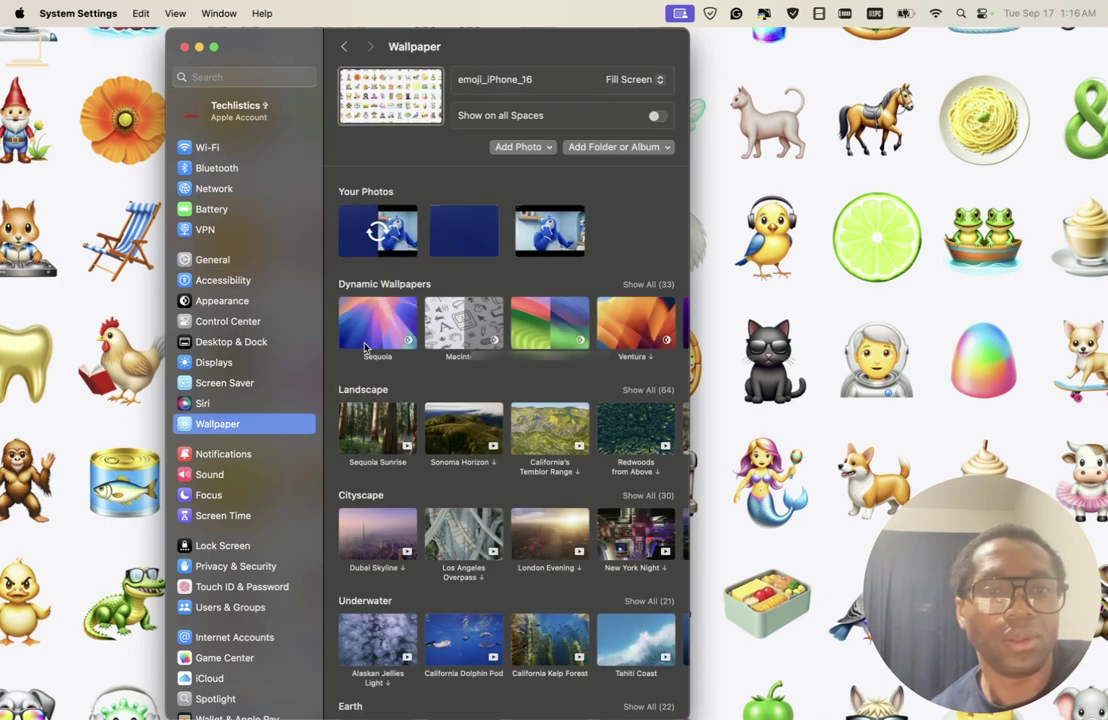
left_click(386, 332)
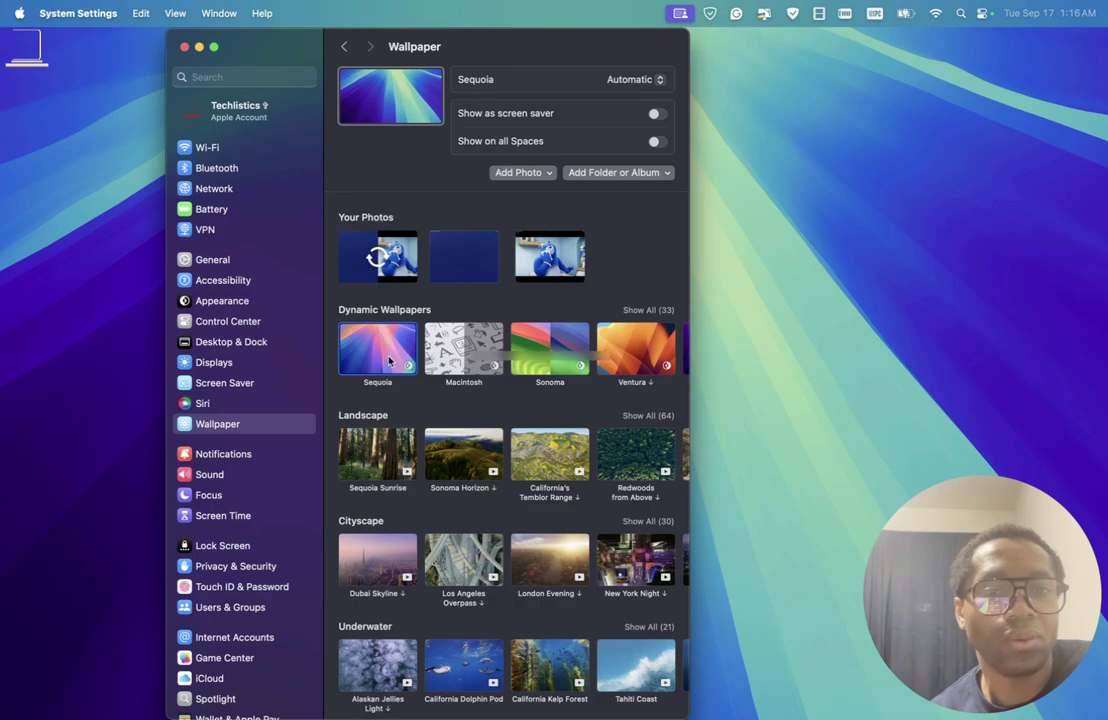
left_click(184, 46)
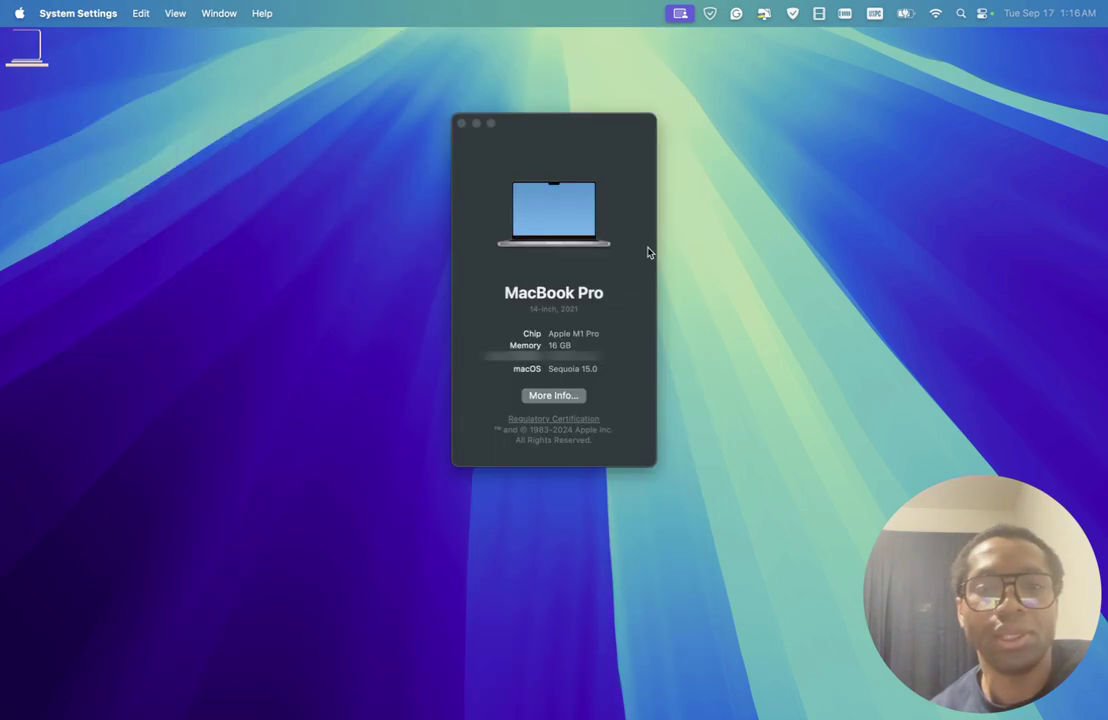
left_click(462, 124)
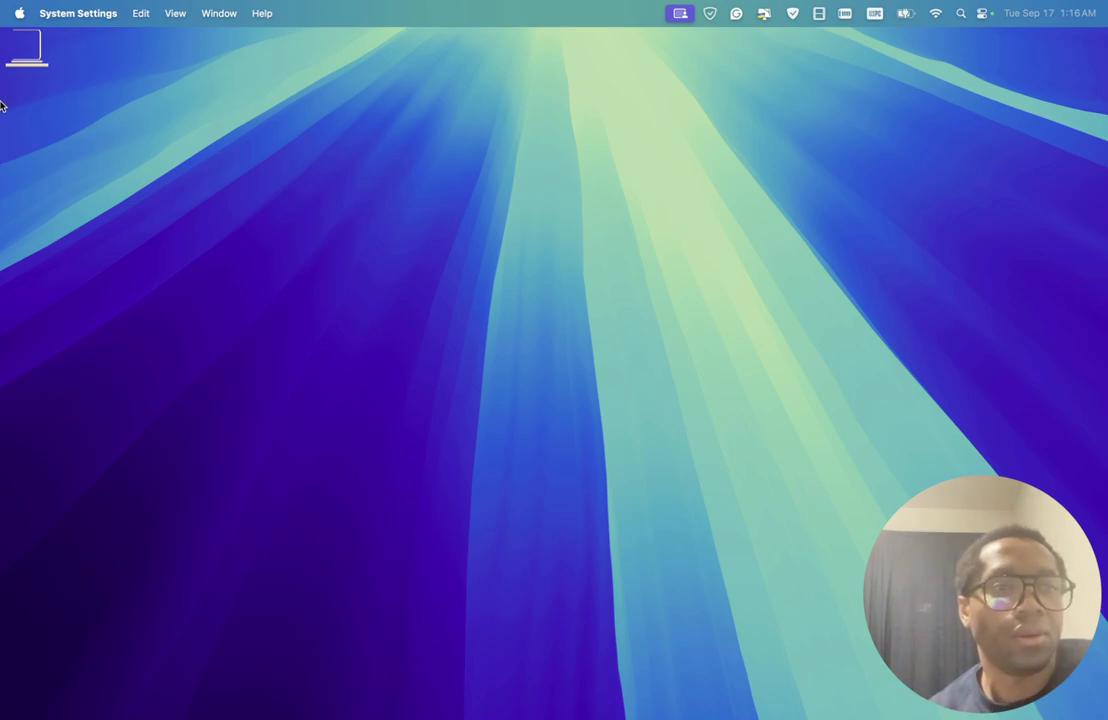
Reopen the wallpaper settings and preview the Macintosh wallpaper on the desktop
mouse_move(2, 152)
left_click(32, 140)
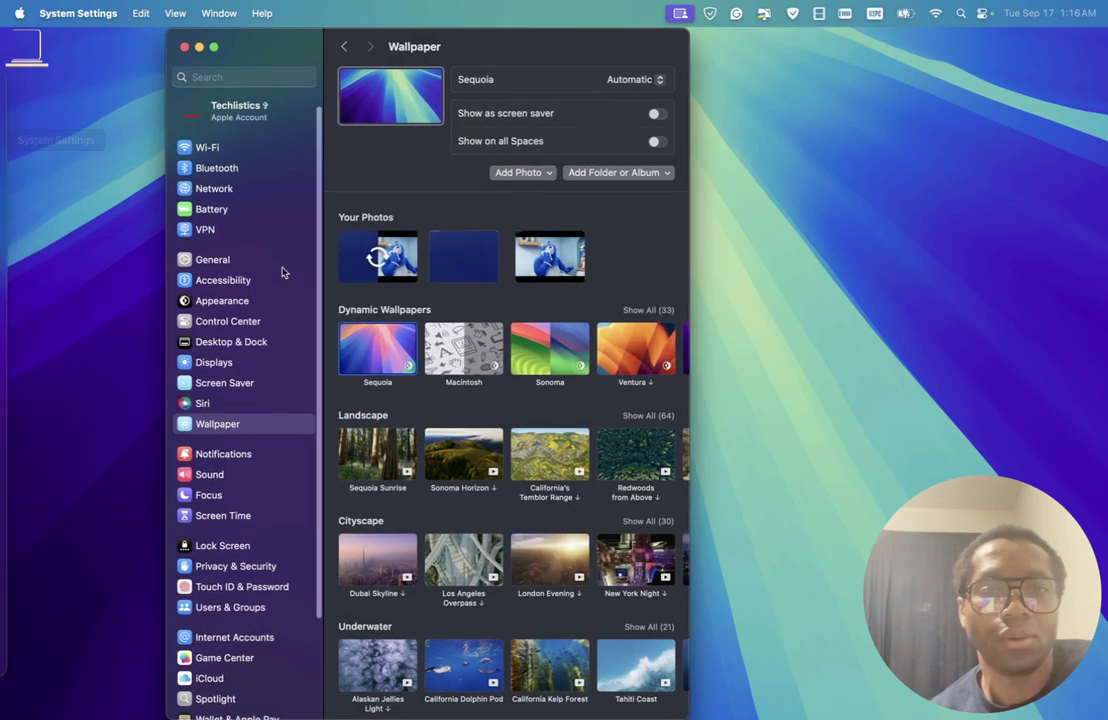
left_click(430, 347)
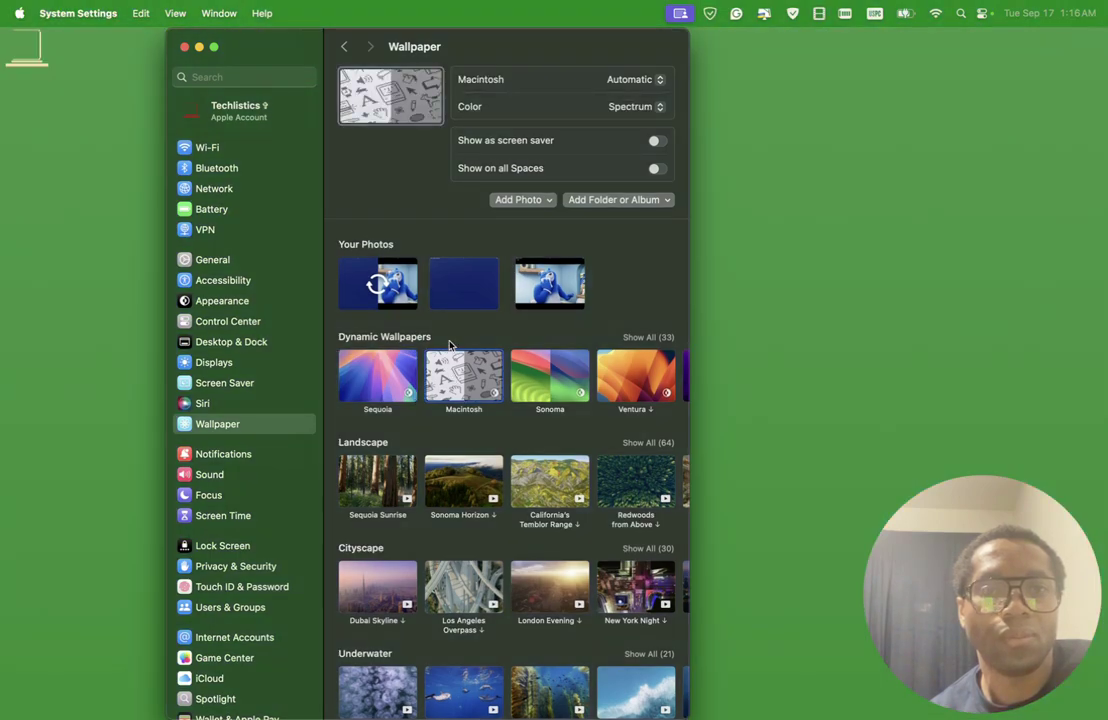
left_click(199, 47)
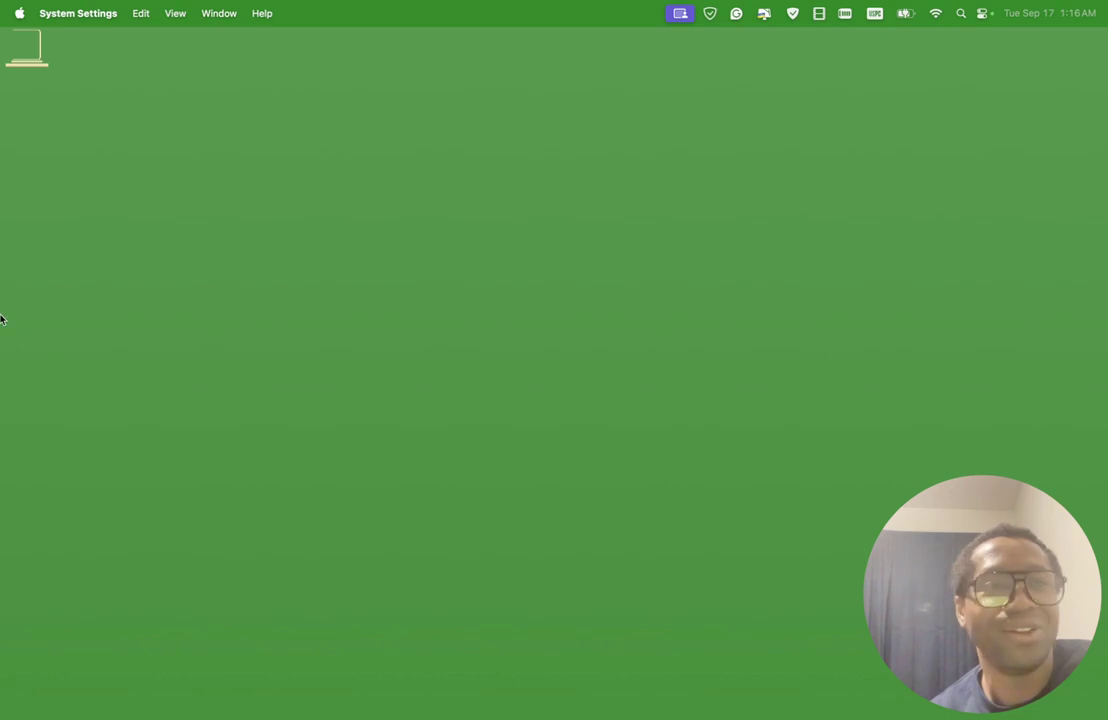
Restore the Sequoia wallpaper and close System Settings
mouse_move(2, 320)
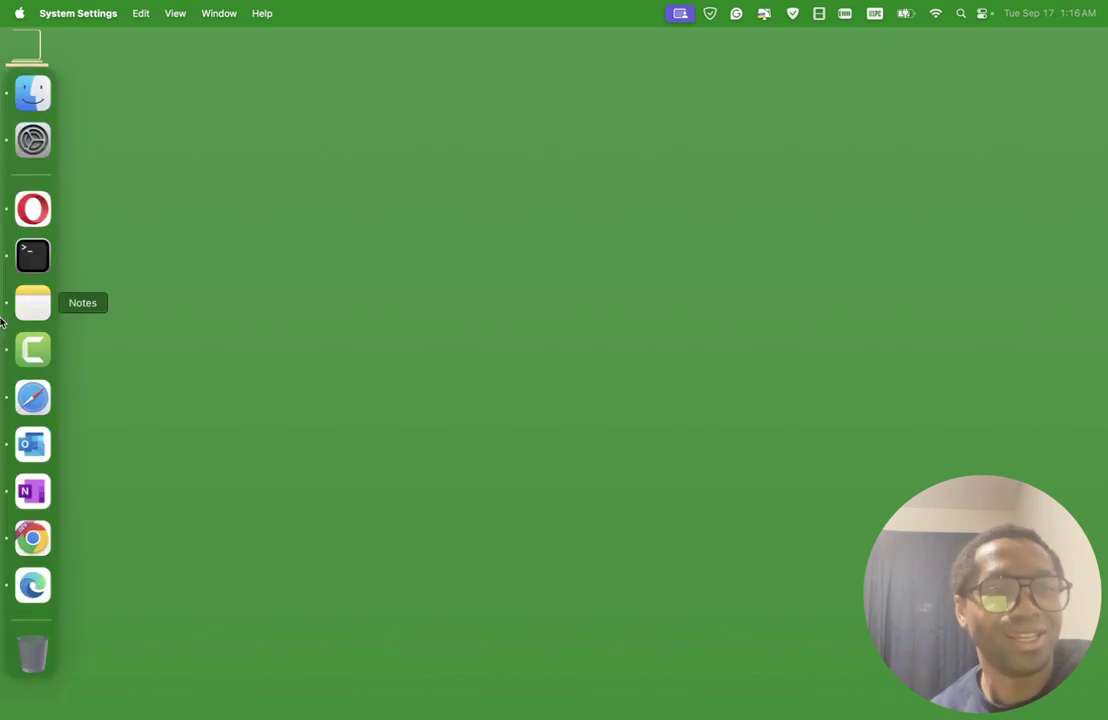
left_click(28, 148)
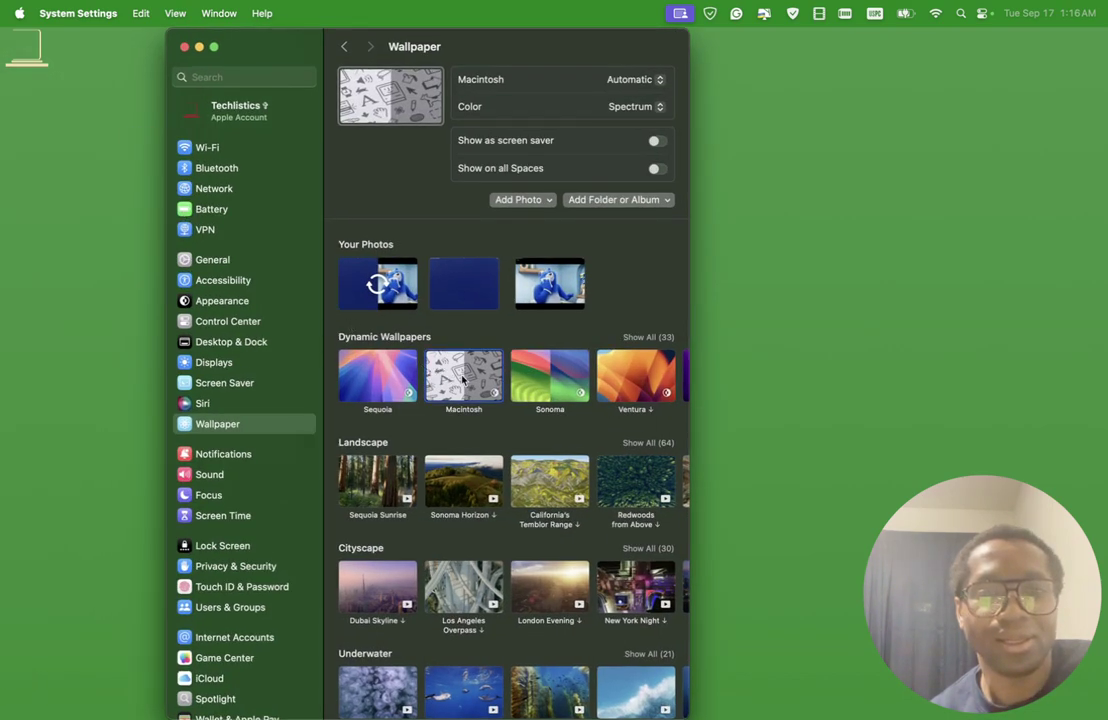
left_click(378, 376)
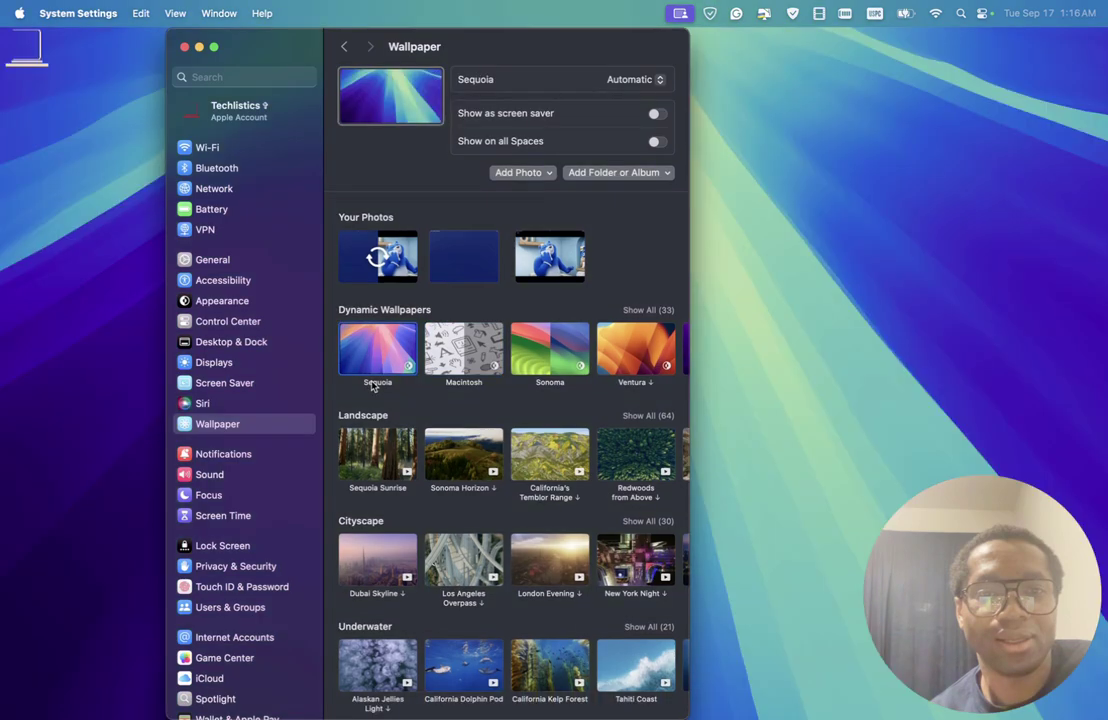
left_click(185, 47)
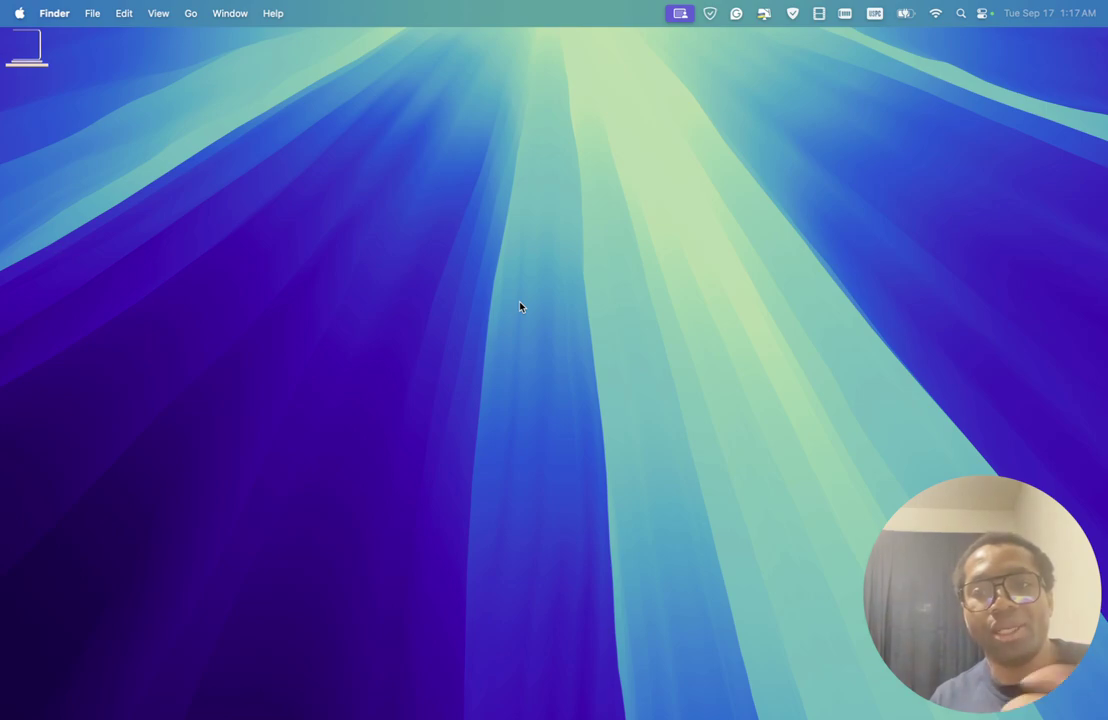
Check the installed macOS version in About This Mac, then close it
left_click(18, 14)
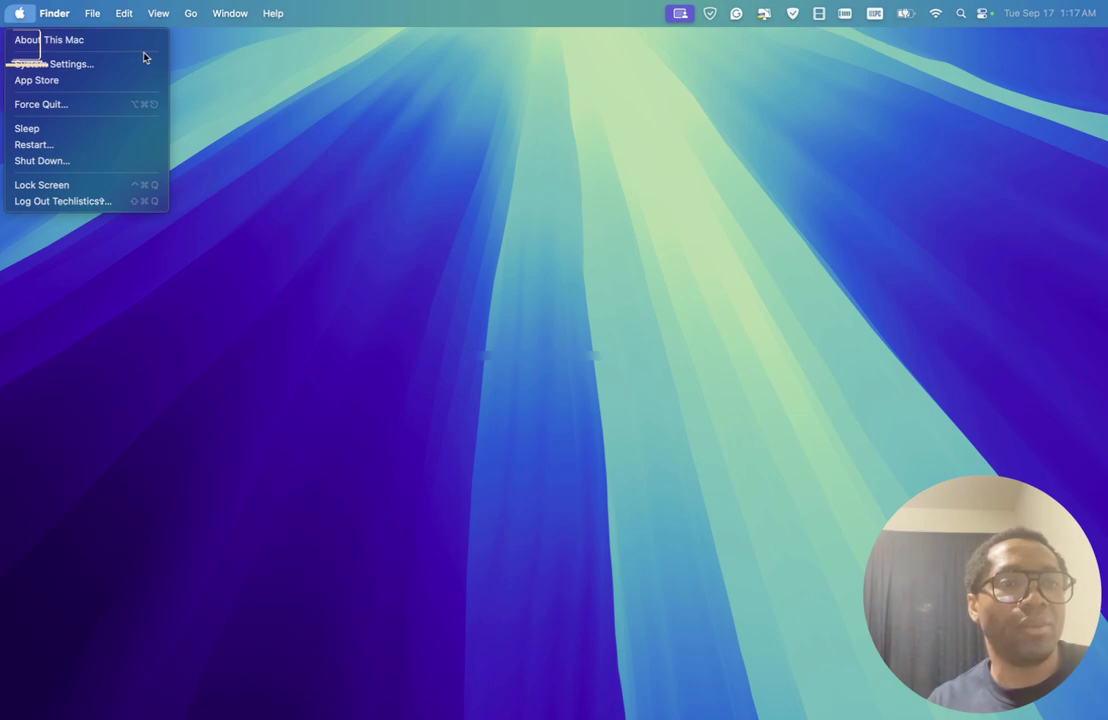
left_click(68, 42)
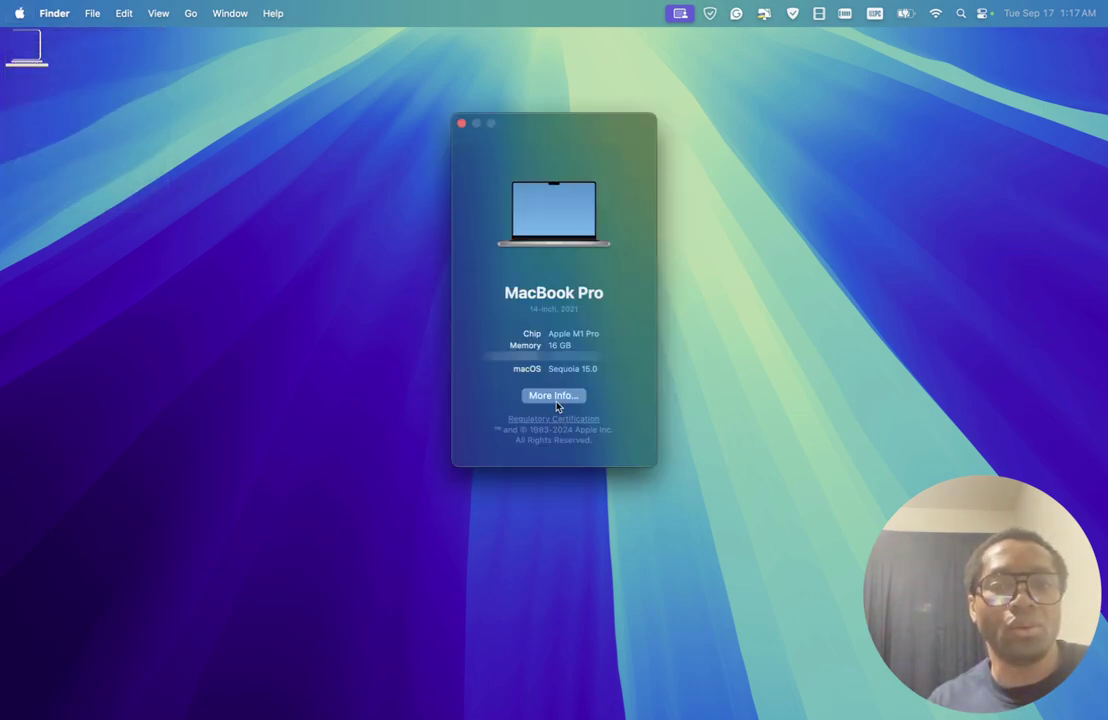
left_click(462, 124)
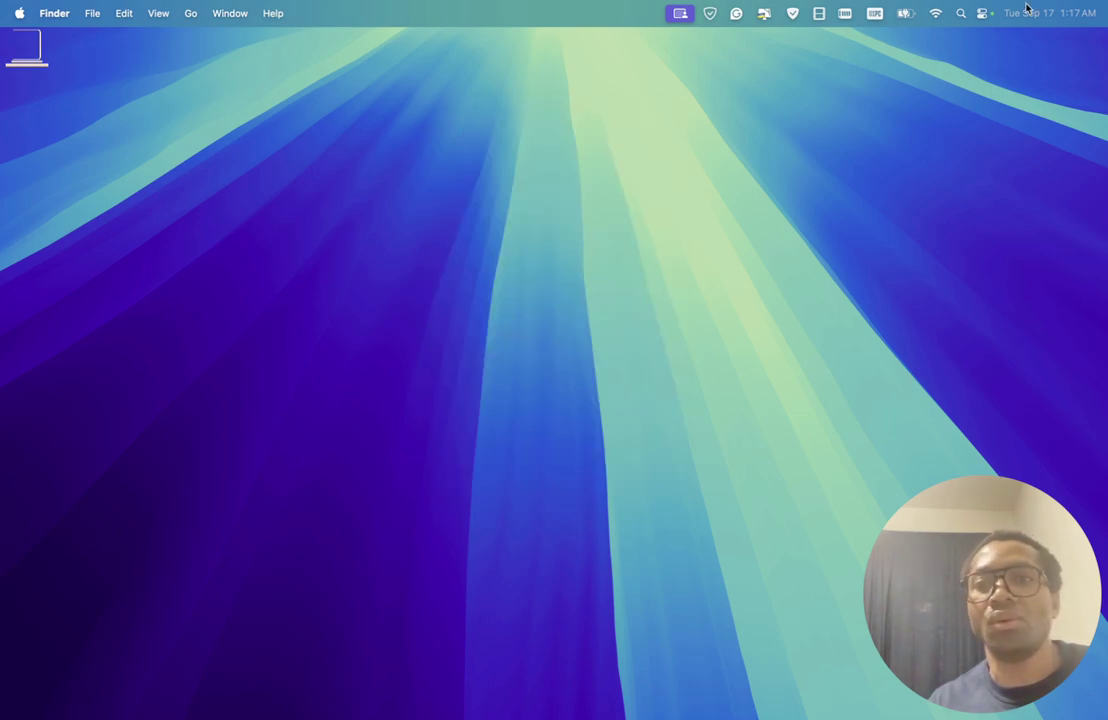
Open Software Update via Spotlight ('soft'), confirm Sequoia 15.0 is up to date, and close settings
left_click(961, 14)
type("soft")
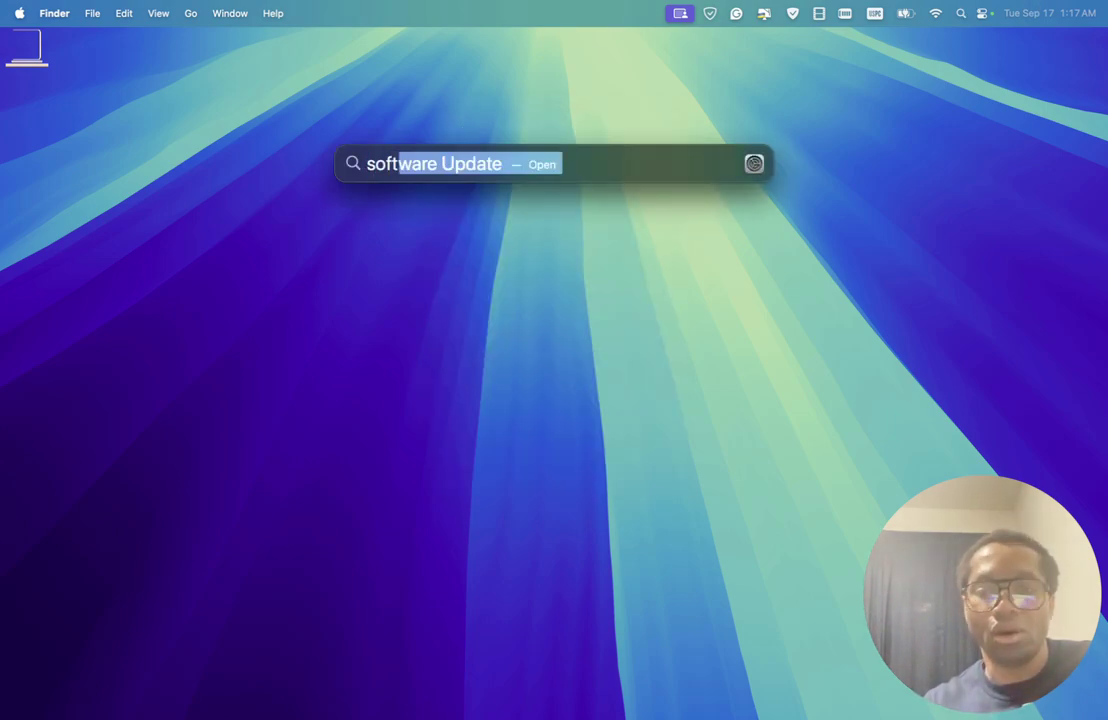
key("Return")
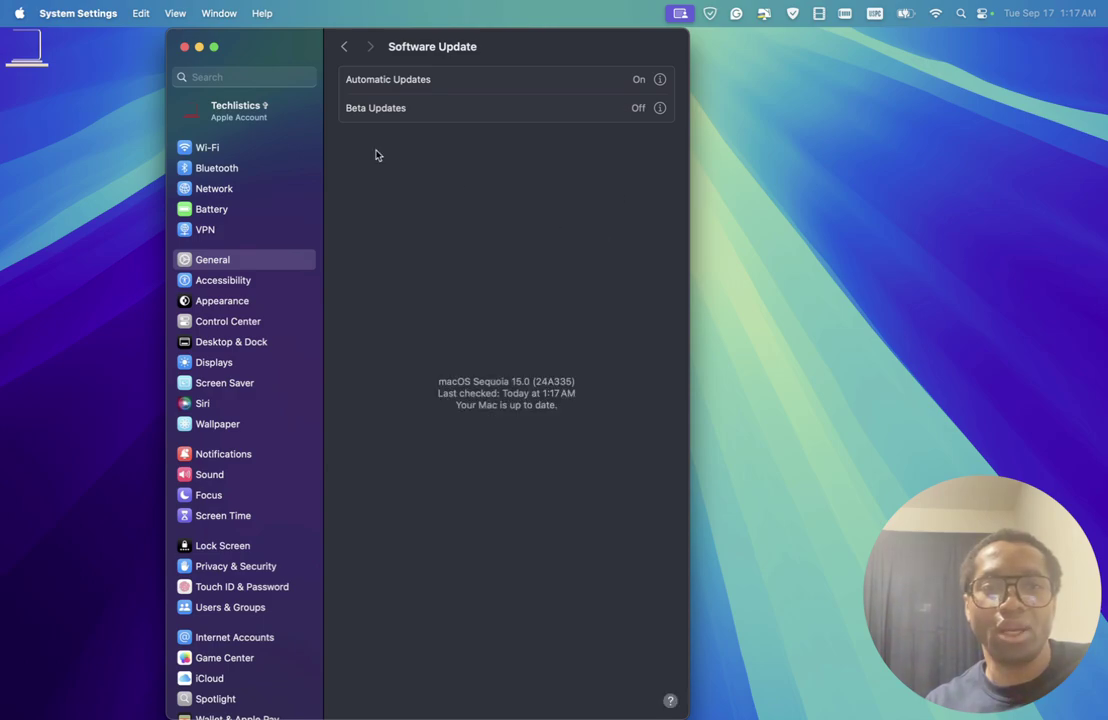
left_click(184, 47)
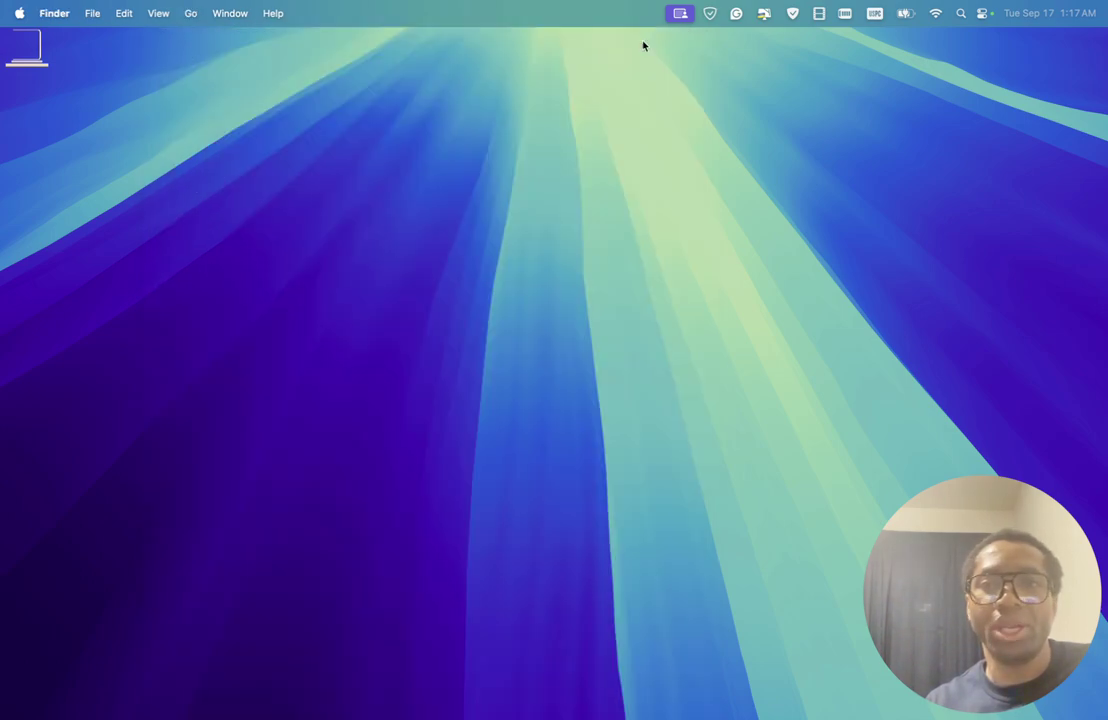
Launch the App Store from a Spotlight search for 'app' and dismiss its introduction
left_click(961, 14)
type("mai")
key("BackSpace")
key("BackSpace")
type("c")
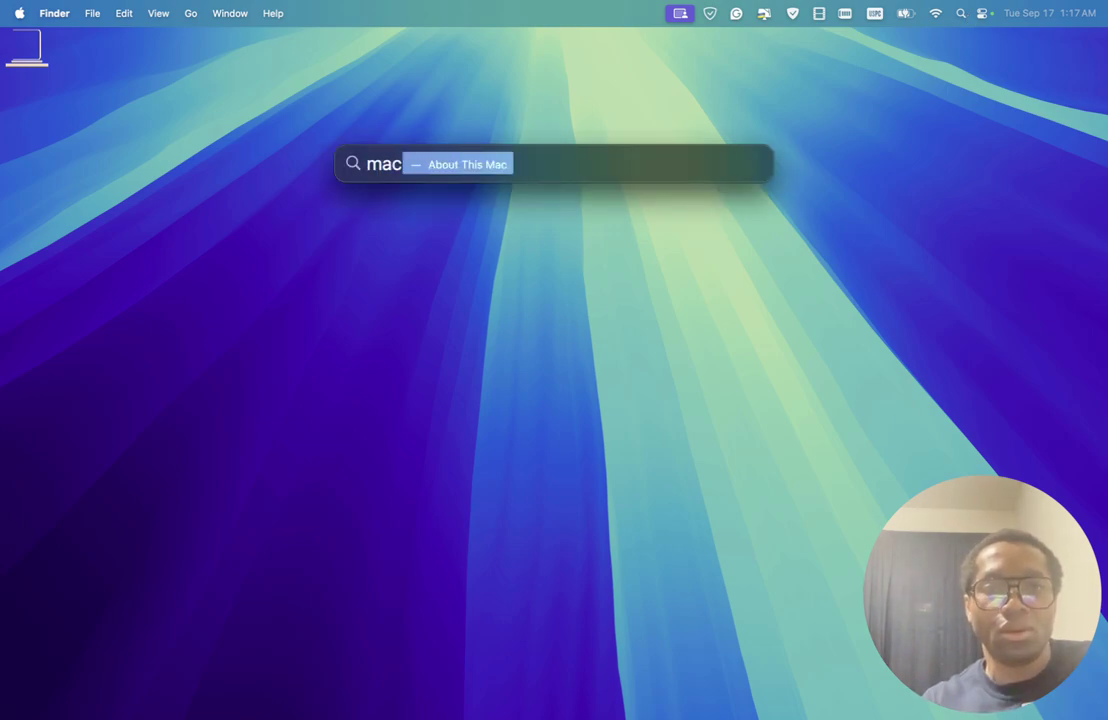
key("BackSpace")
key("BackSpace")
key("BackSpace")
key("BackSpace")
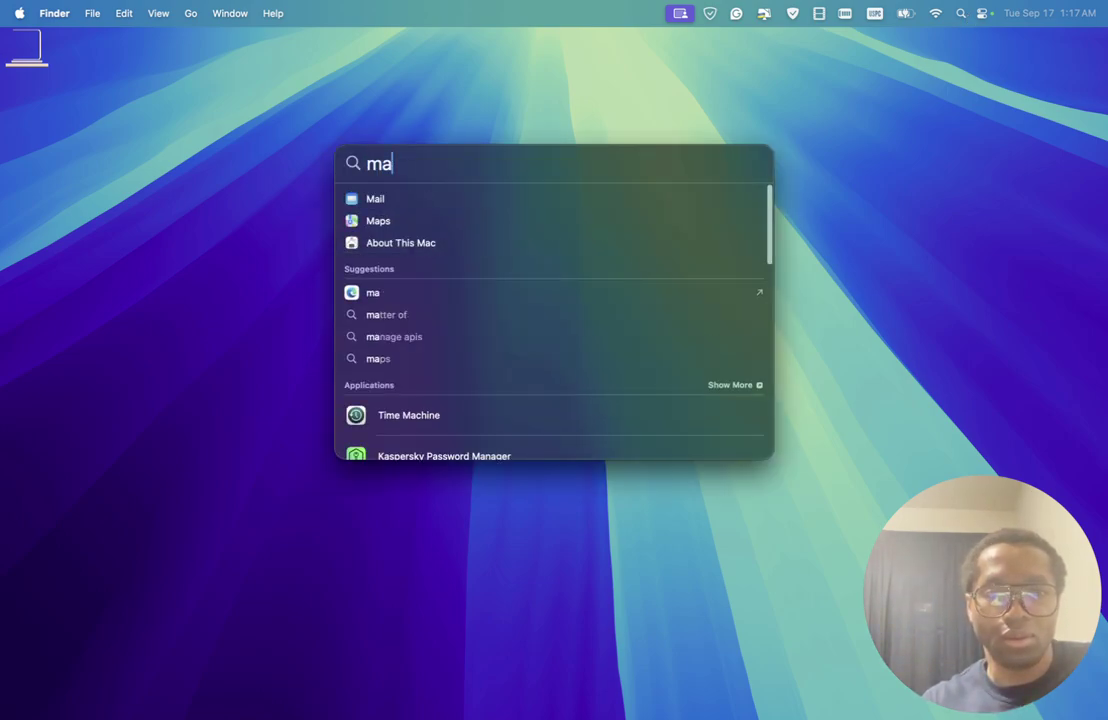
type("app")
key("Return")
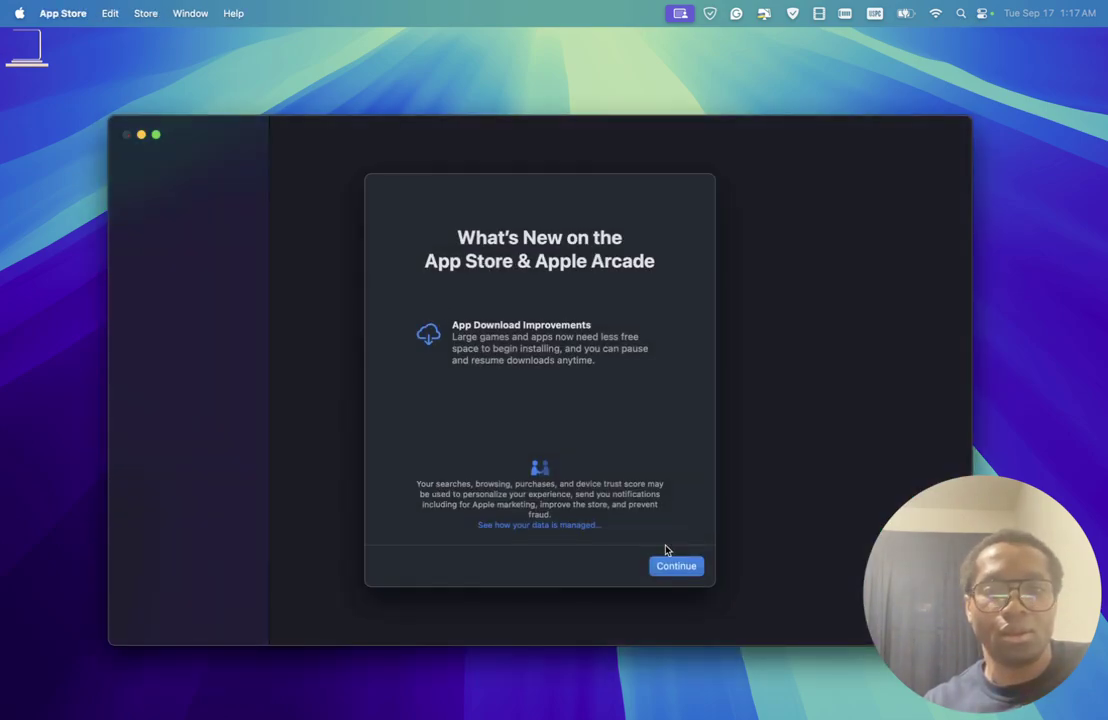
left_click(675, 566)
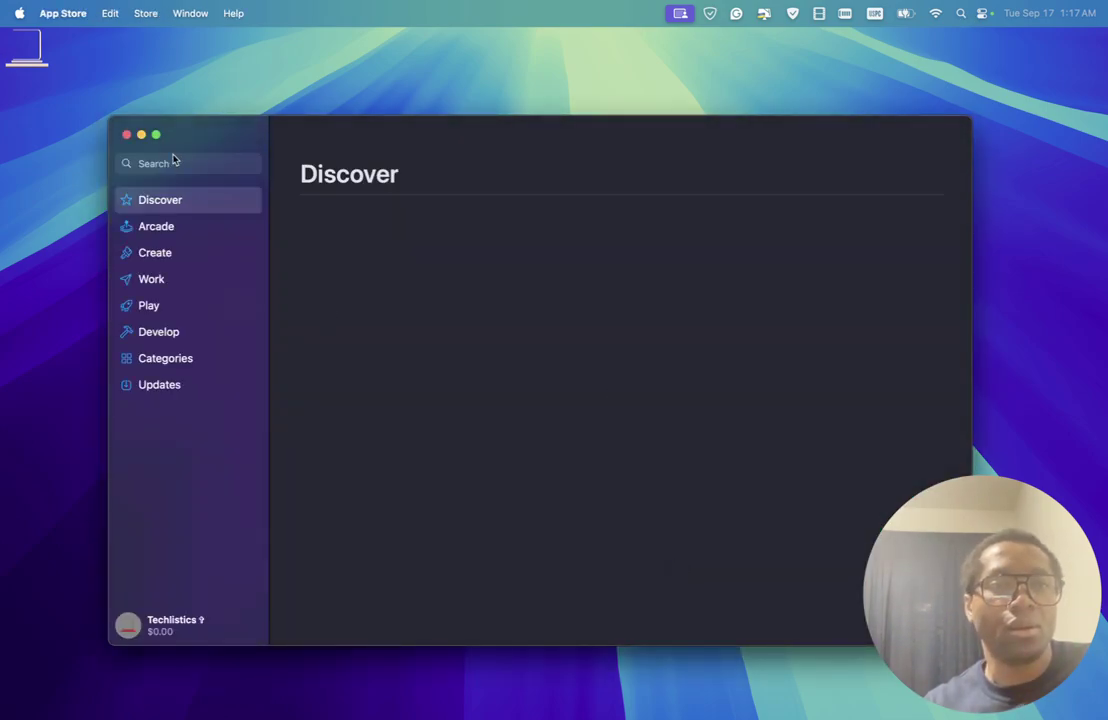
Search the store for 'macos sequoia', request it, dismiss 'Update not found', and close both windows
left_click(173, 162)
type("maco")
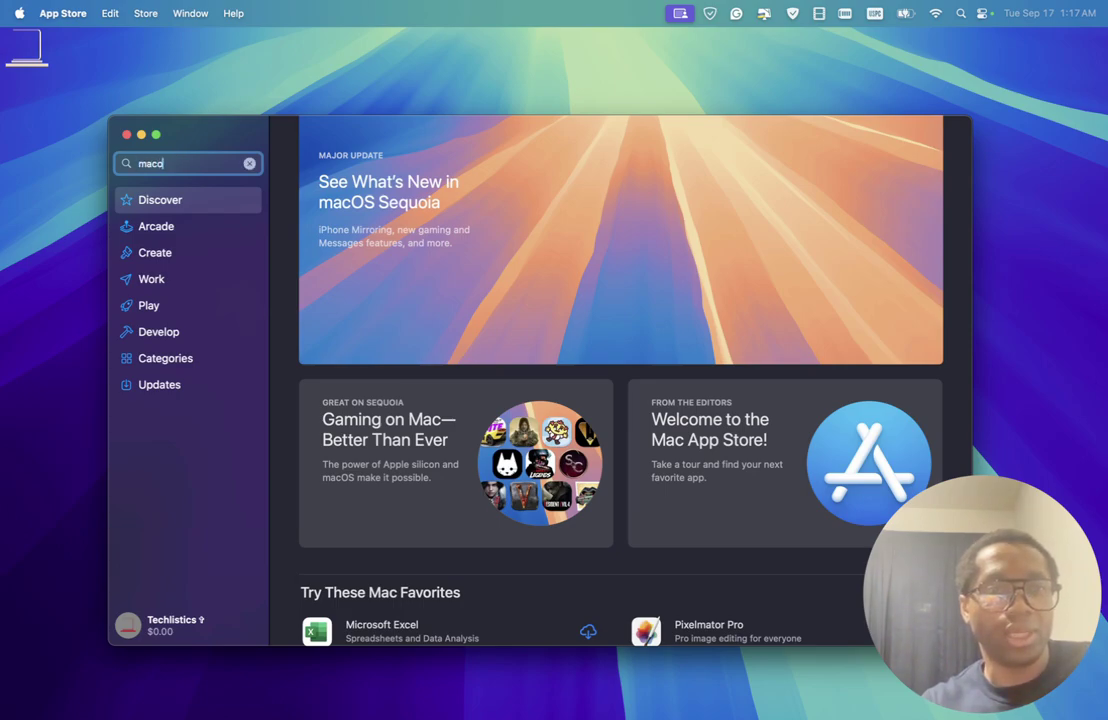
type("s s")
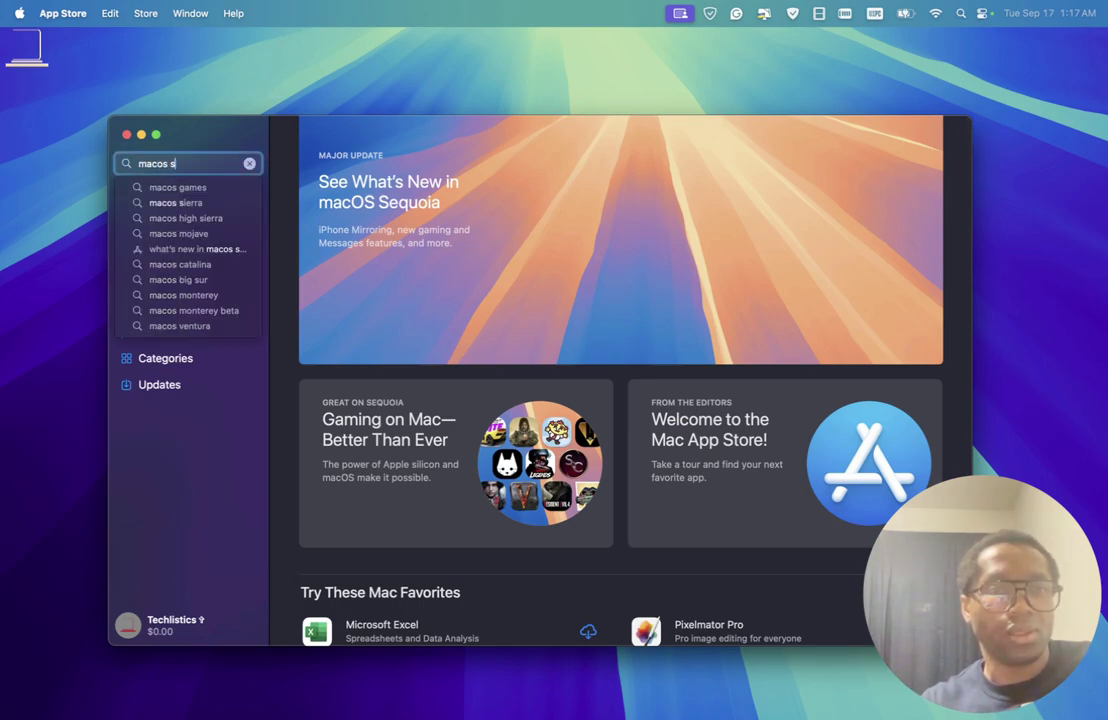
type("equ")
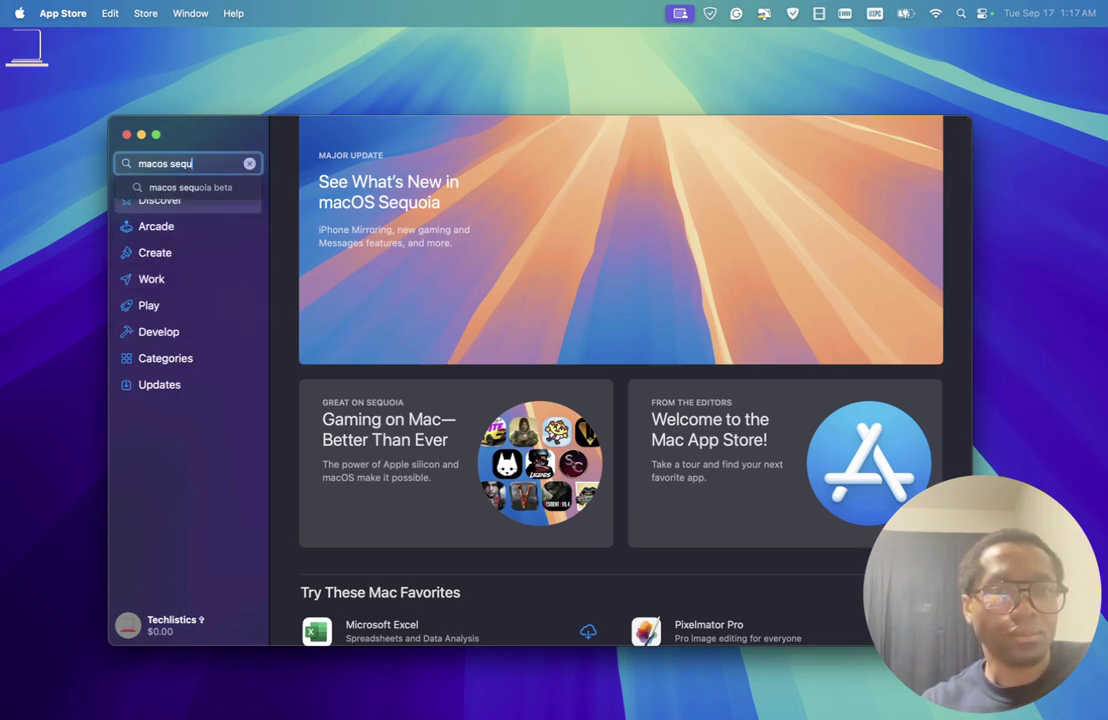
type("oia")
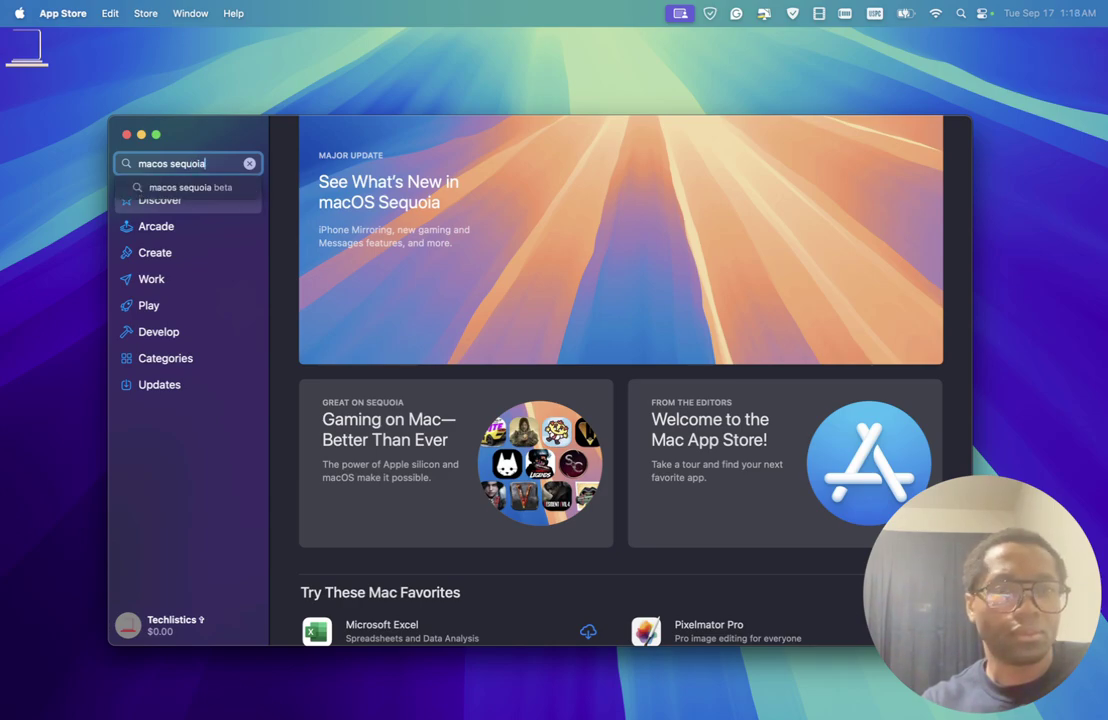
key("Return")
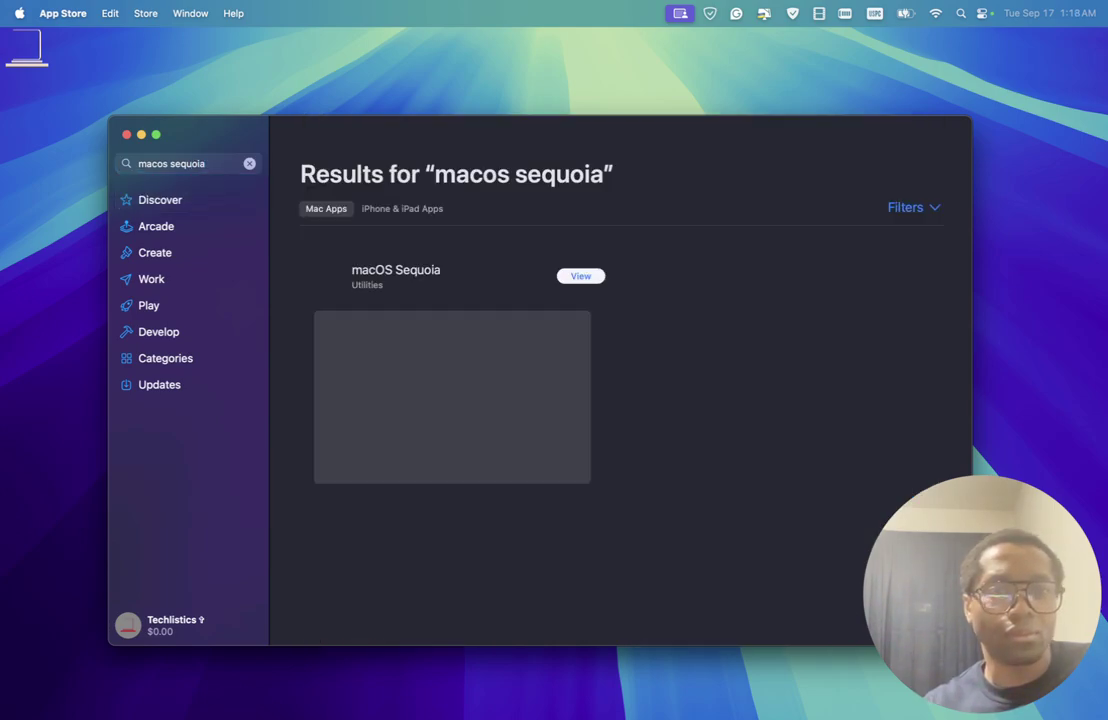
left_click(581, 277)
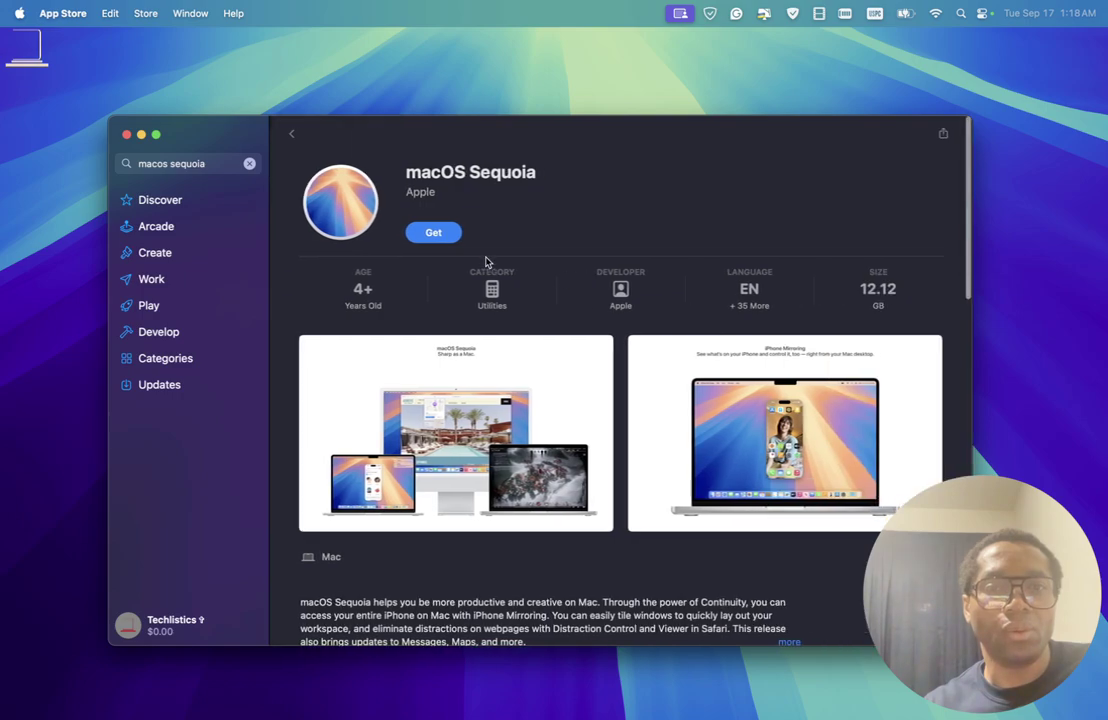
left_click(433, 236)
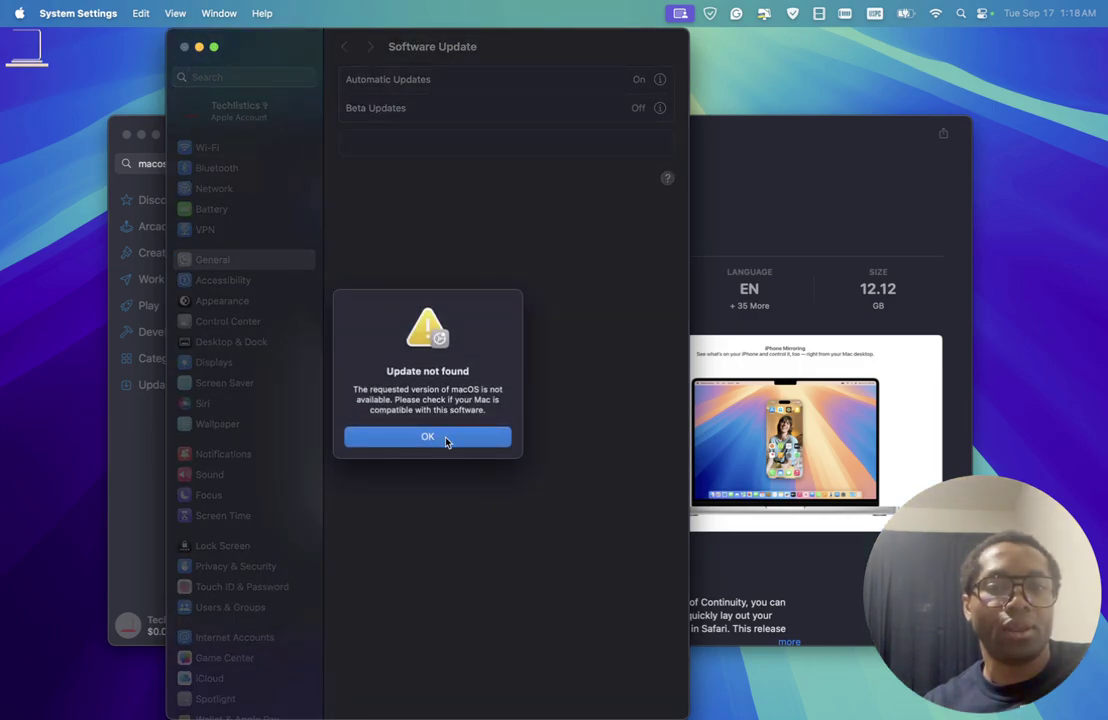
left_click(436, 440)
left_click(184, 48)
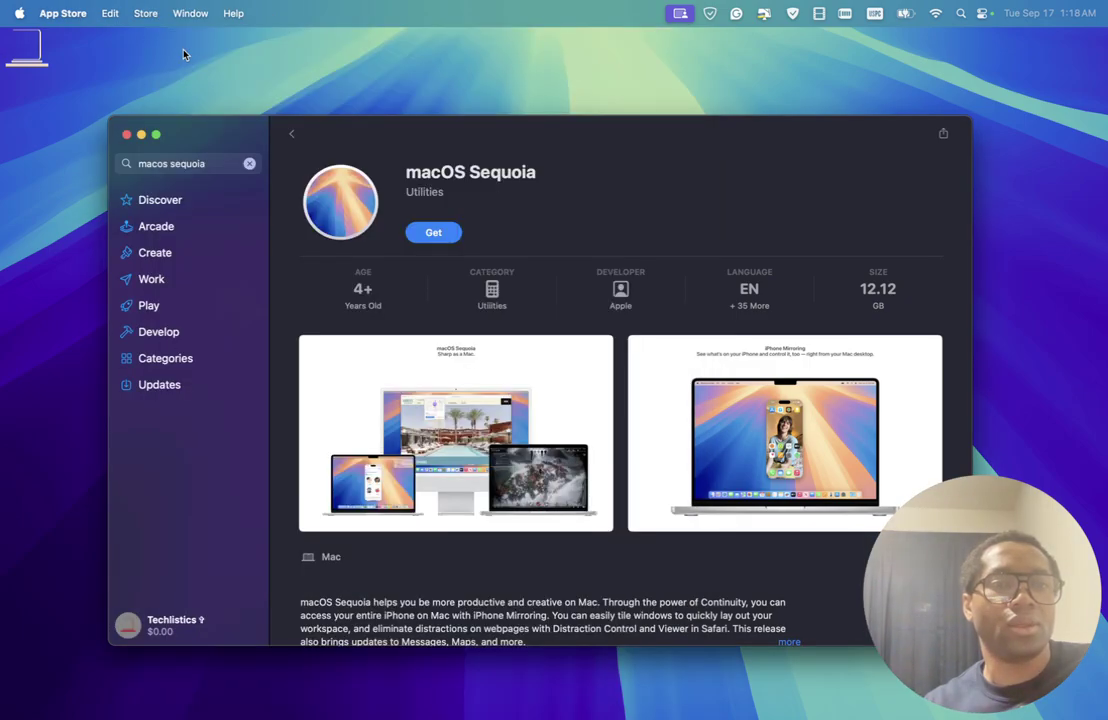
left_click(126, 134)
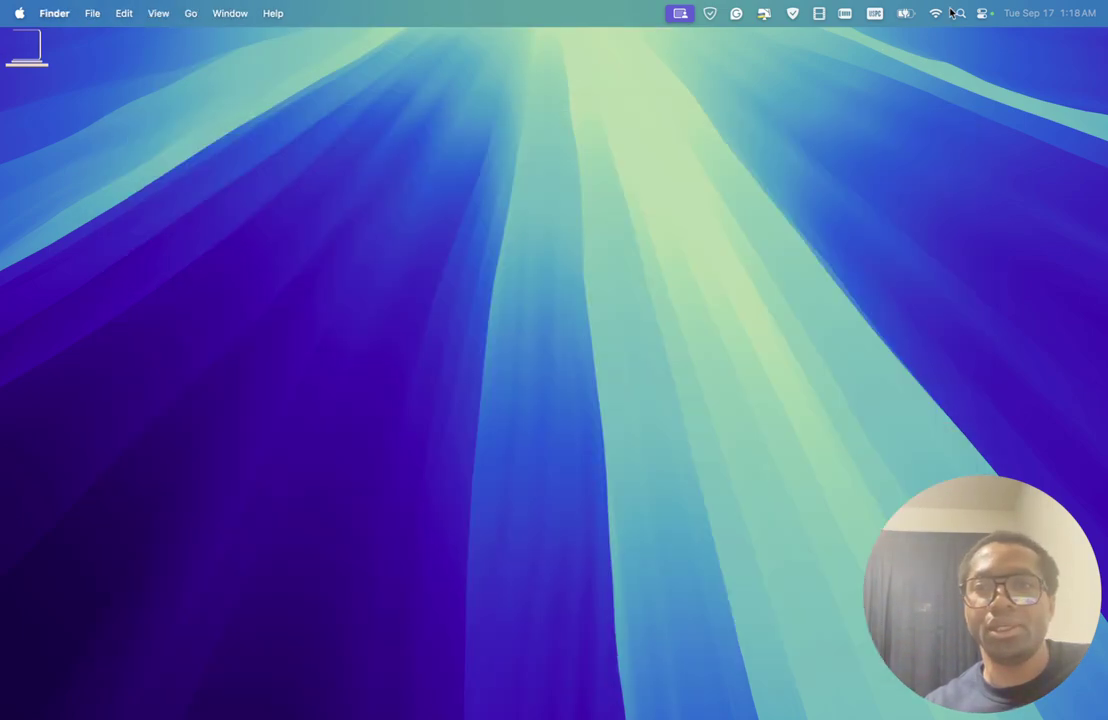
Launch Terminal from a Spotlight search for 'ter'
key("super+space")
type("ter")
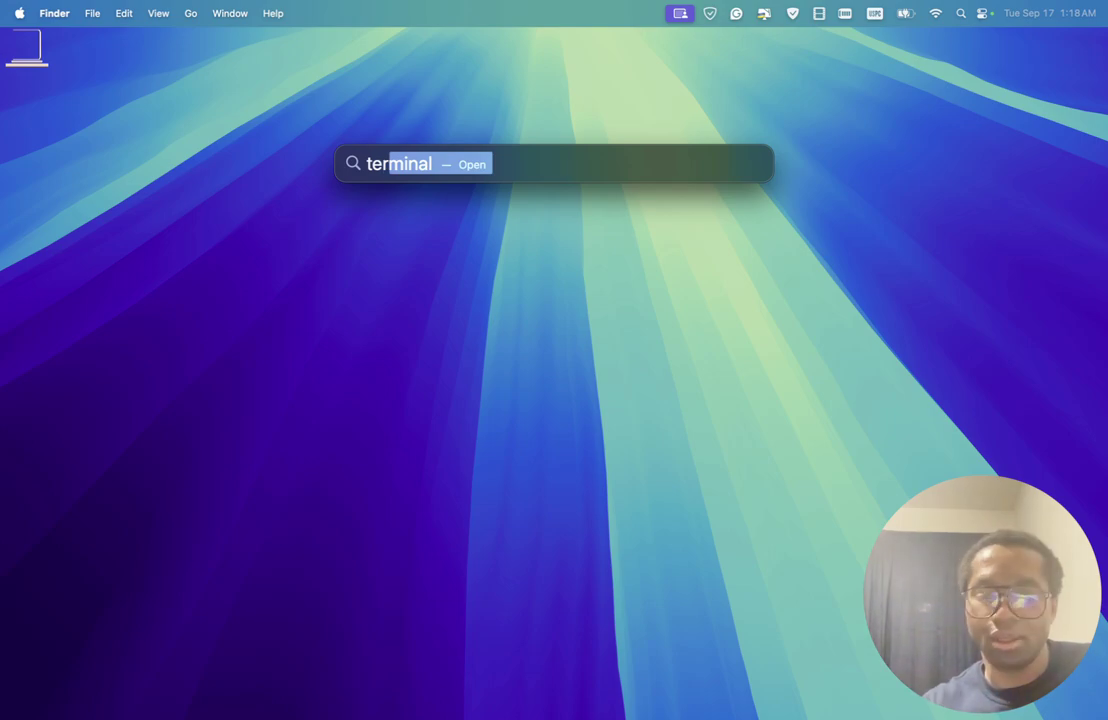
key("Return")
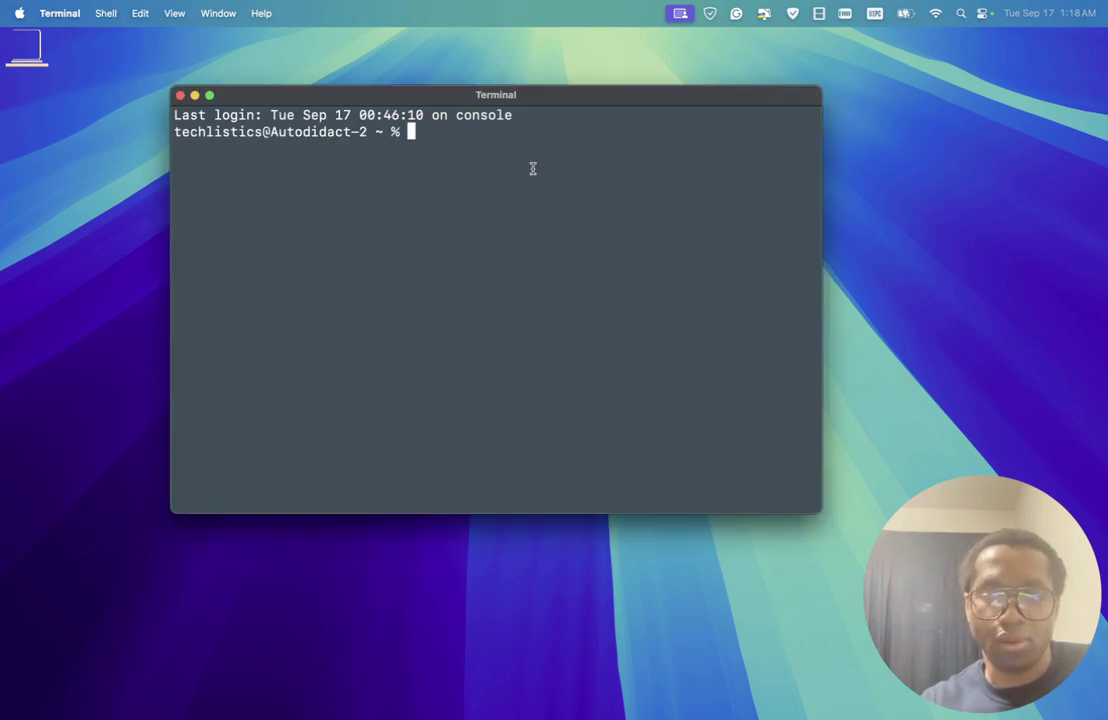
Run 'sudo softwareupdate -l' with the admin password, then 'sw_vers' to show macOS 15.0 build 24A335
type("sudo ")
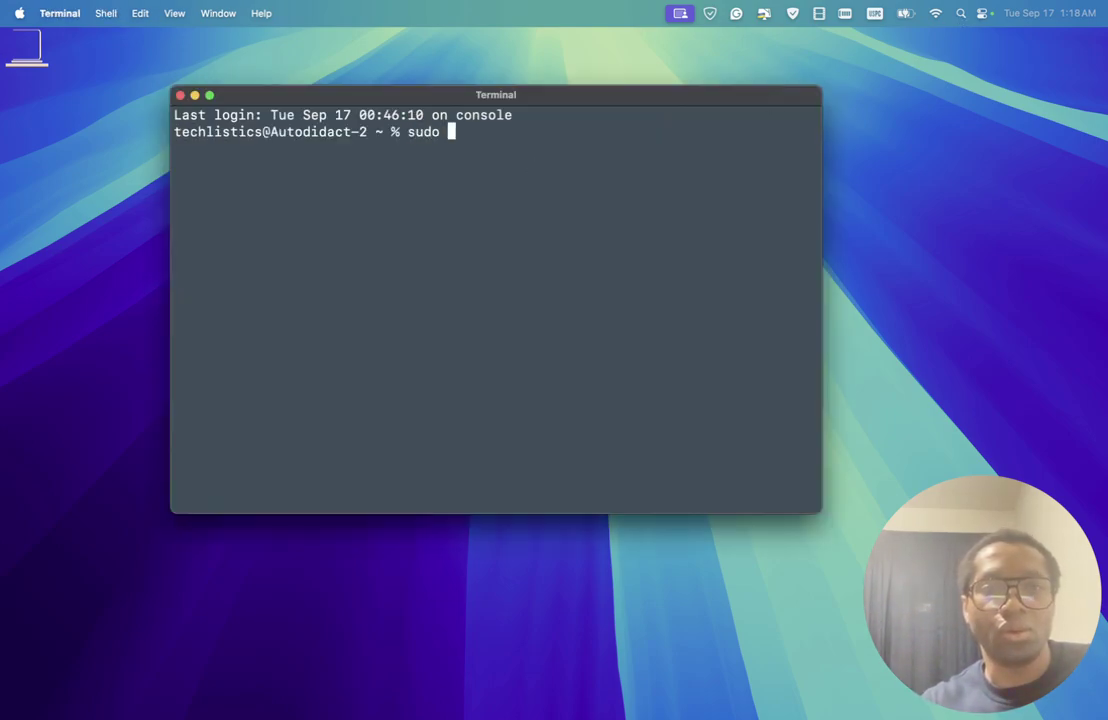
type("software")
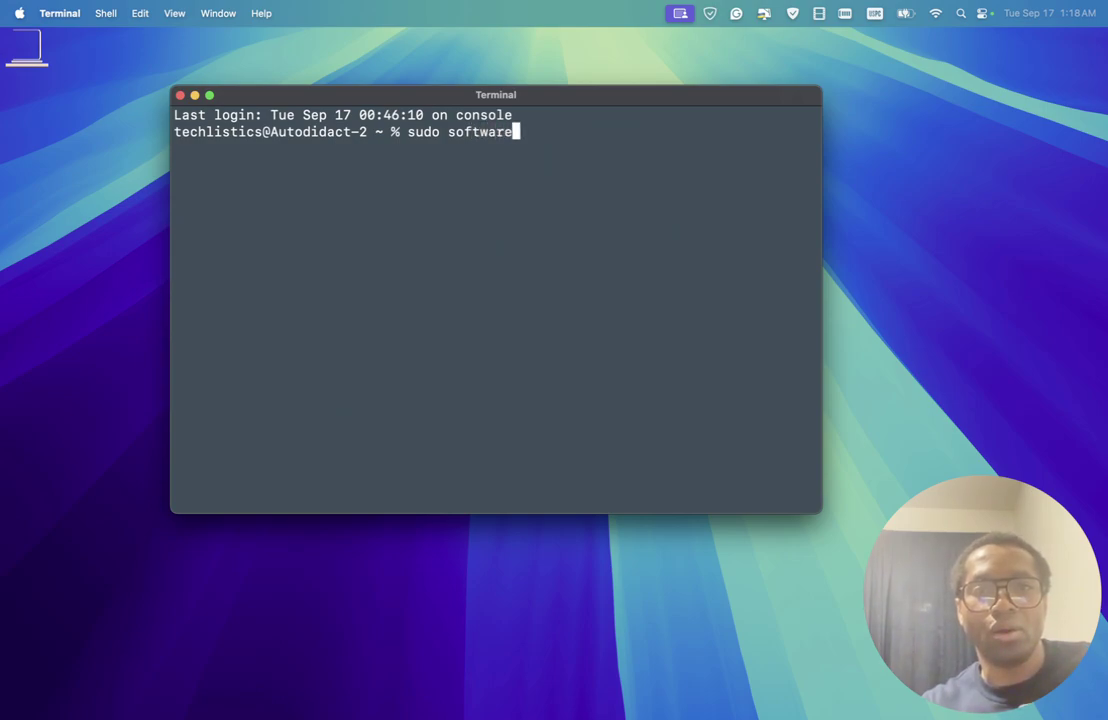
type("update ")
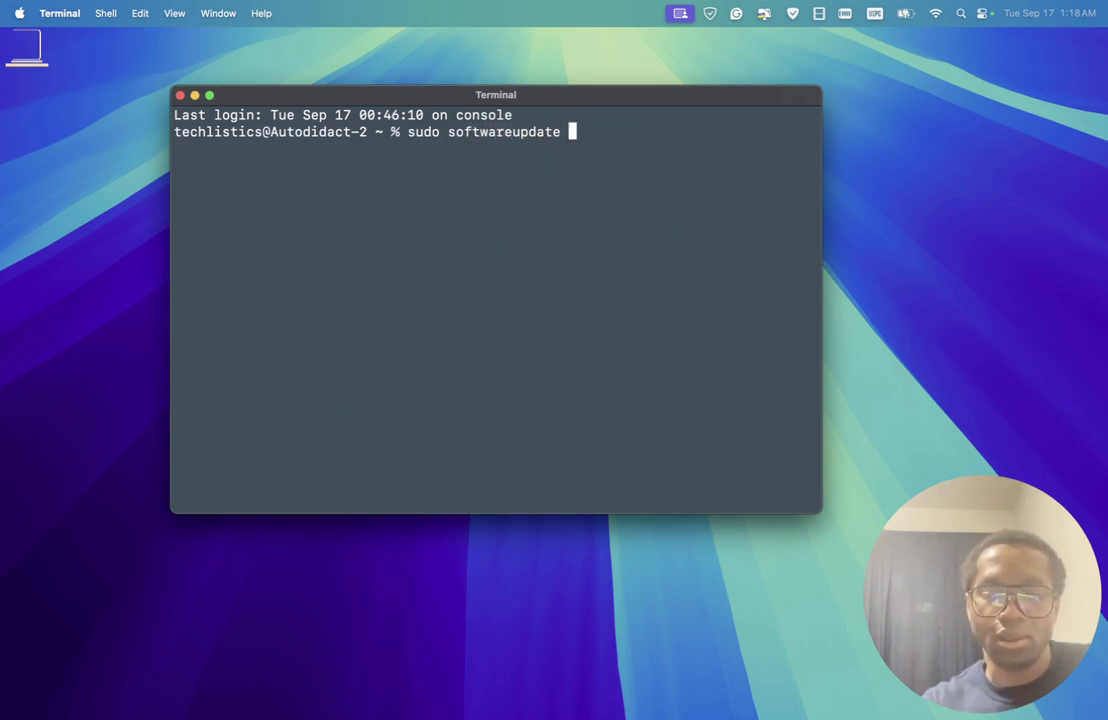
type("-l")
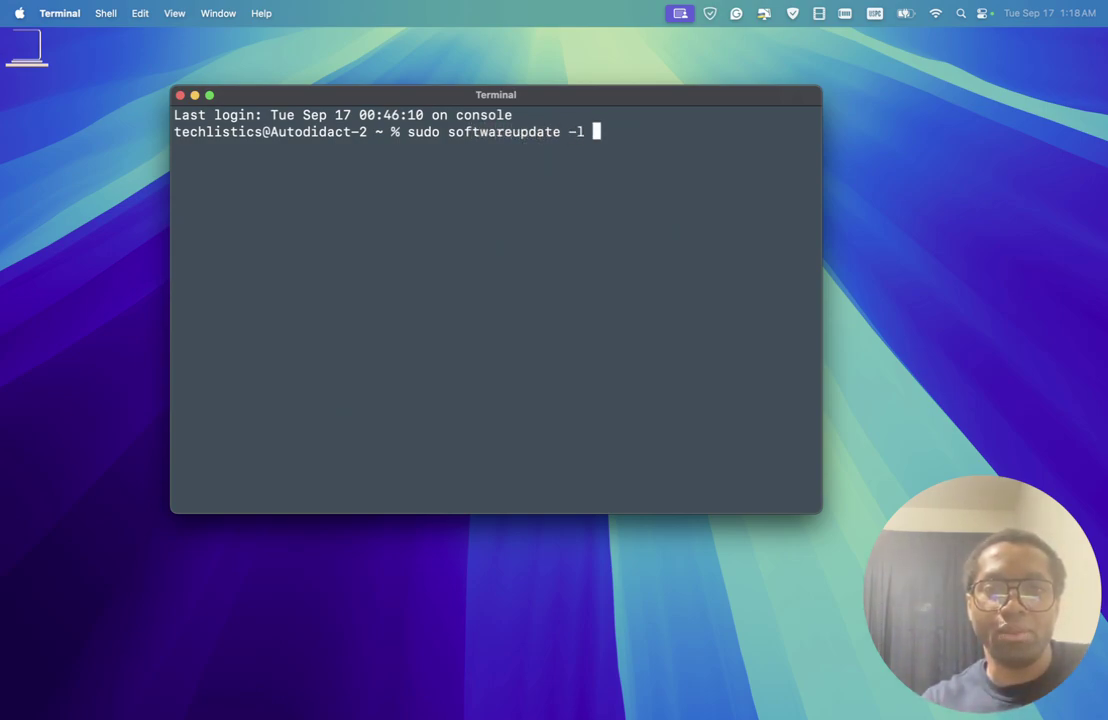
key("Return")
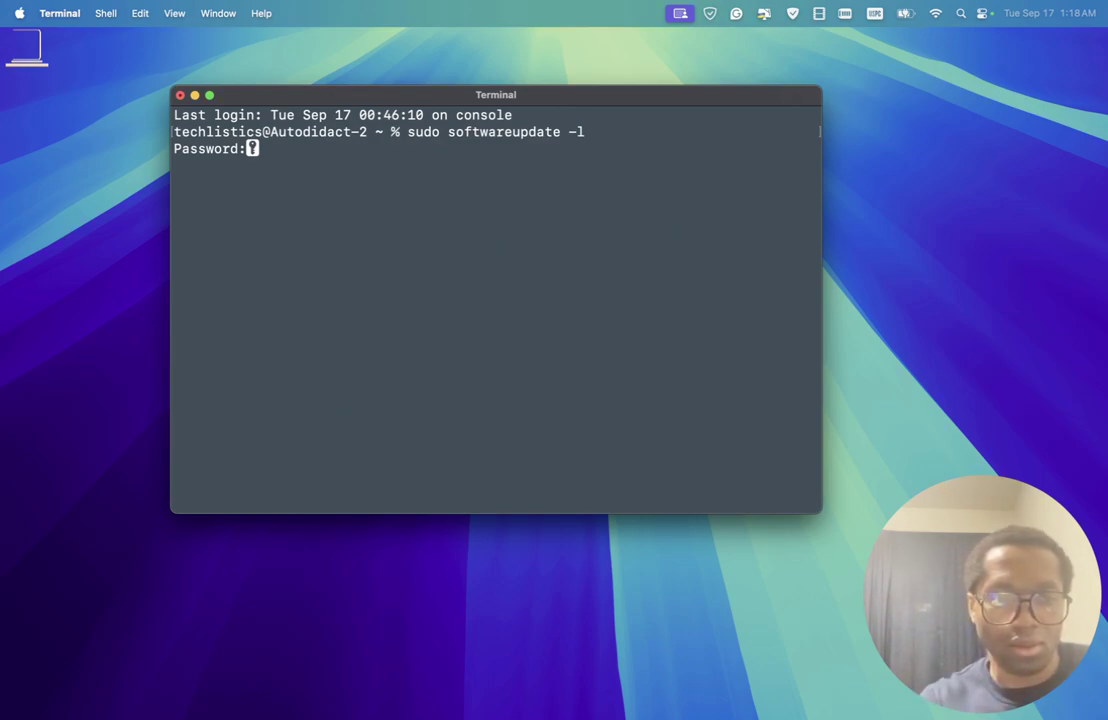
key("Return")
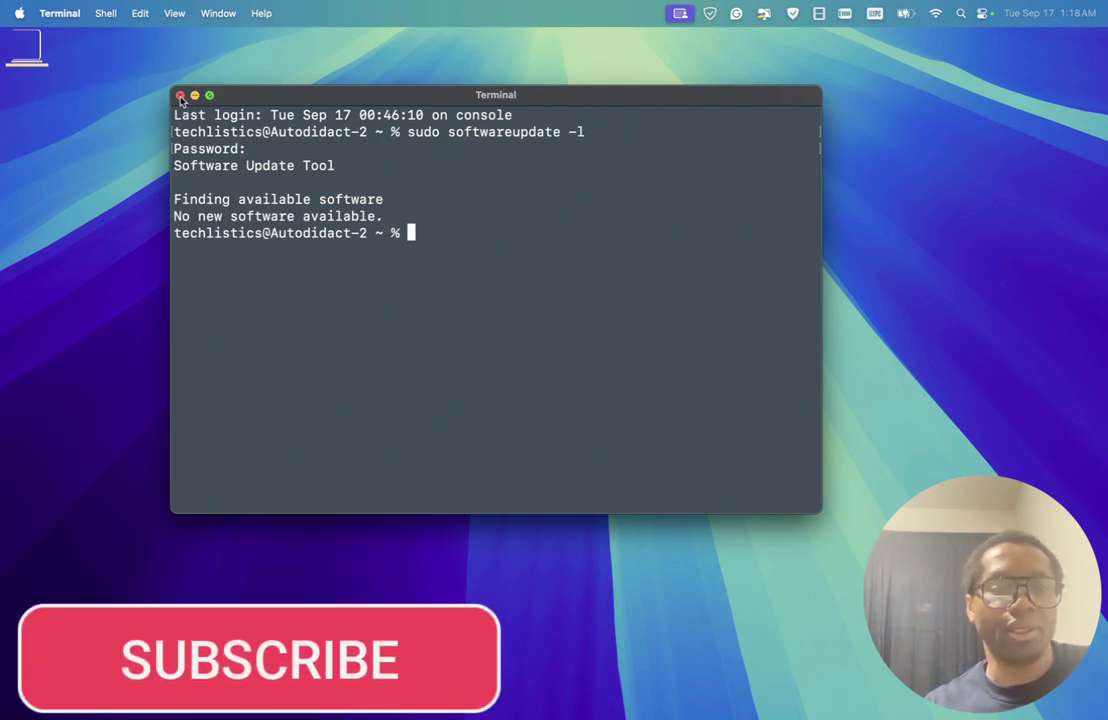
type("sw")
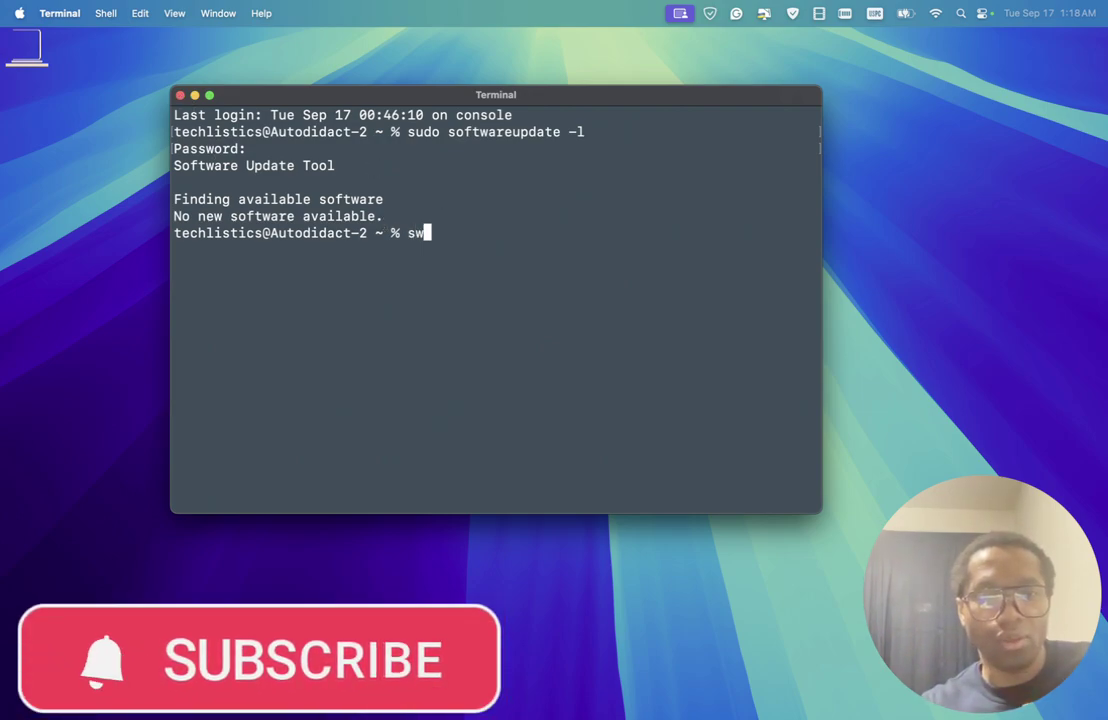
type("_vers")
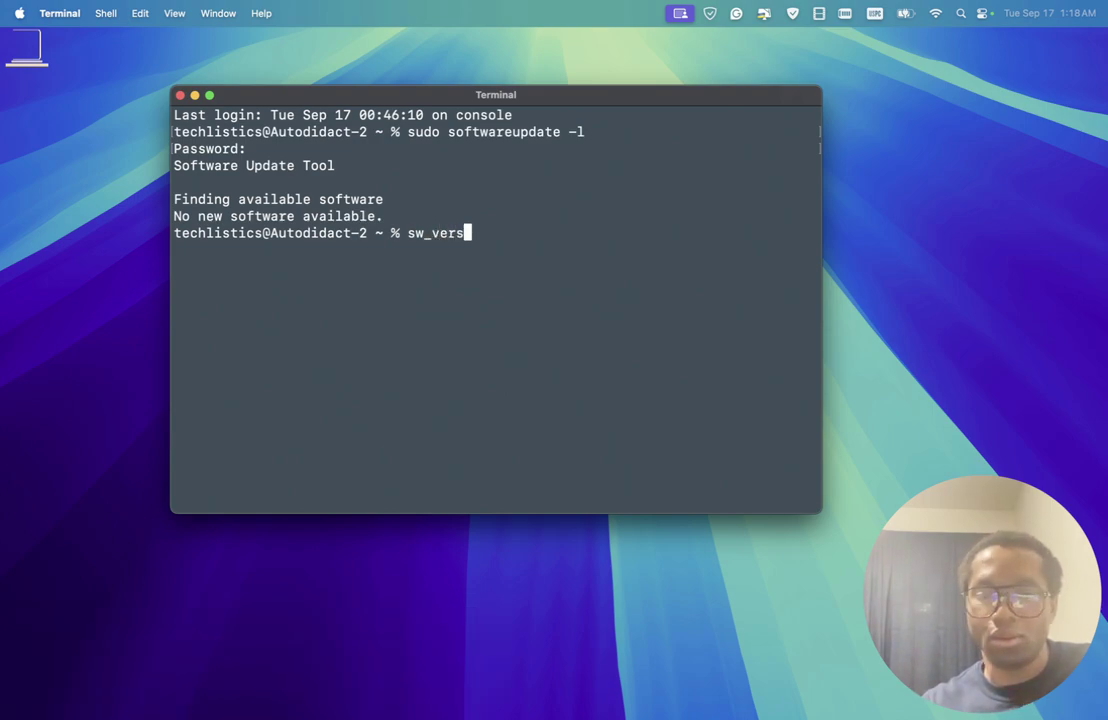
key("Return")
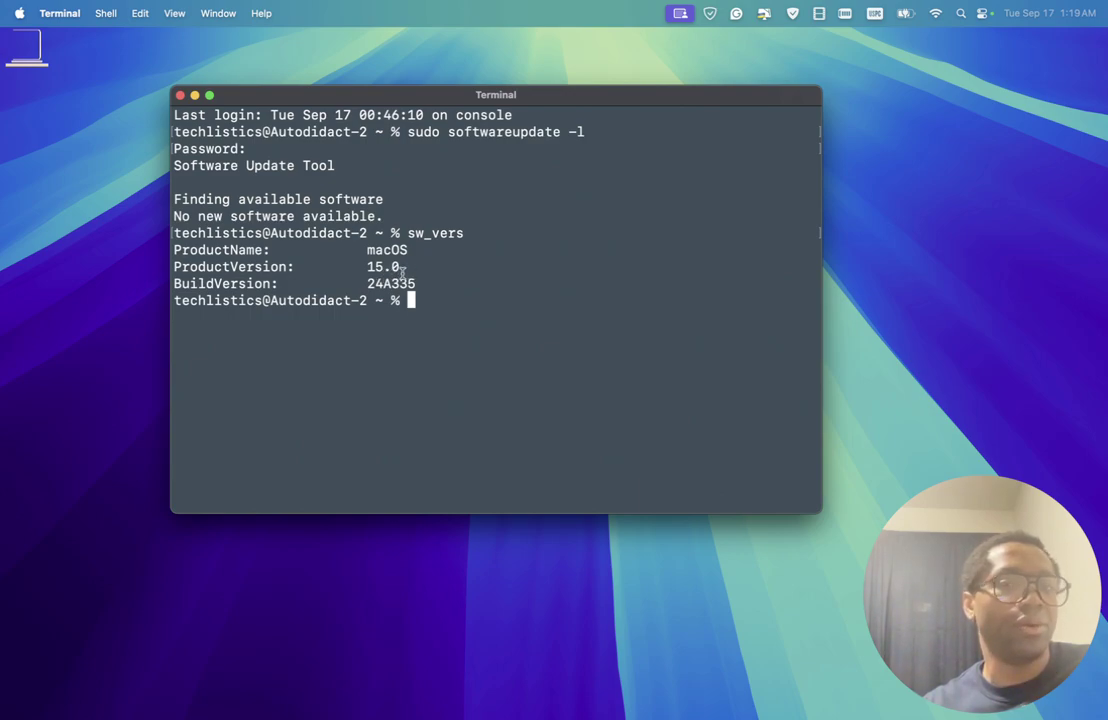
left_click(181, 96)
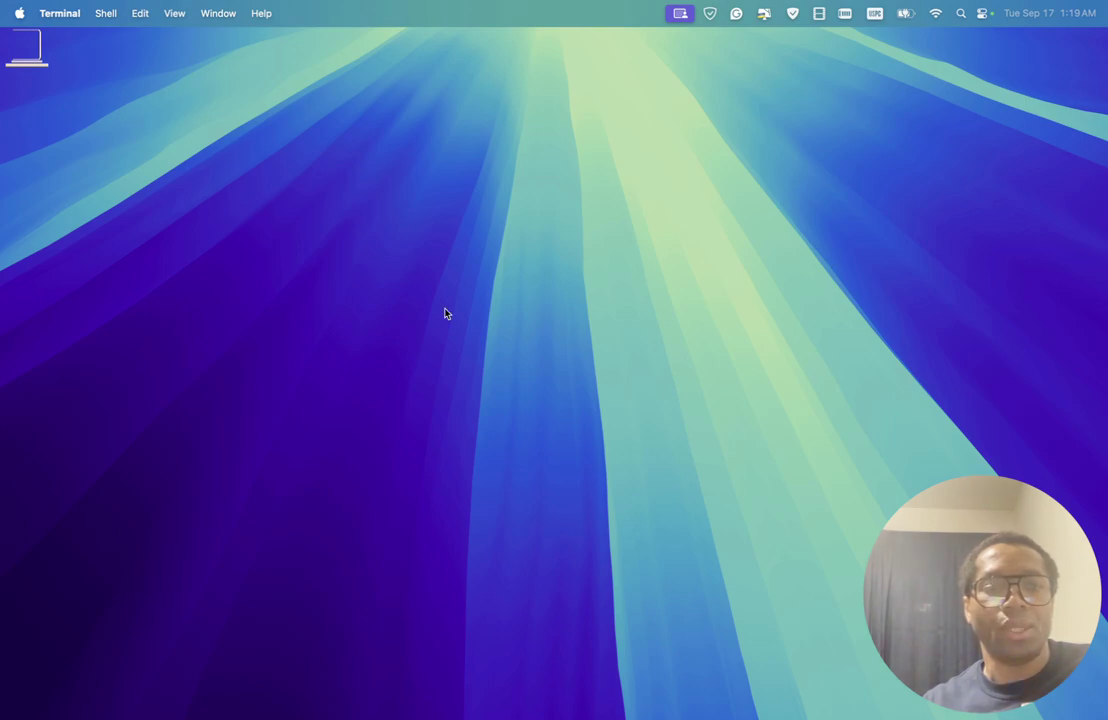